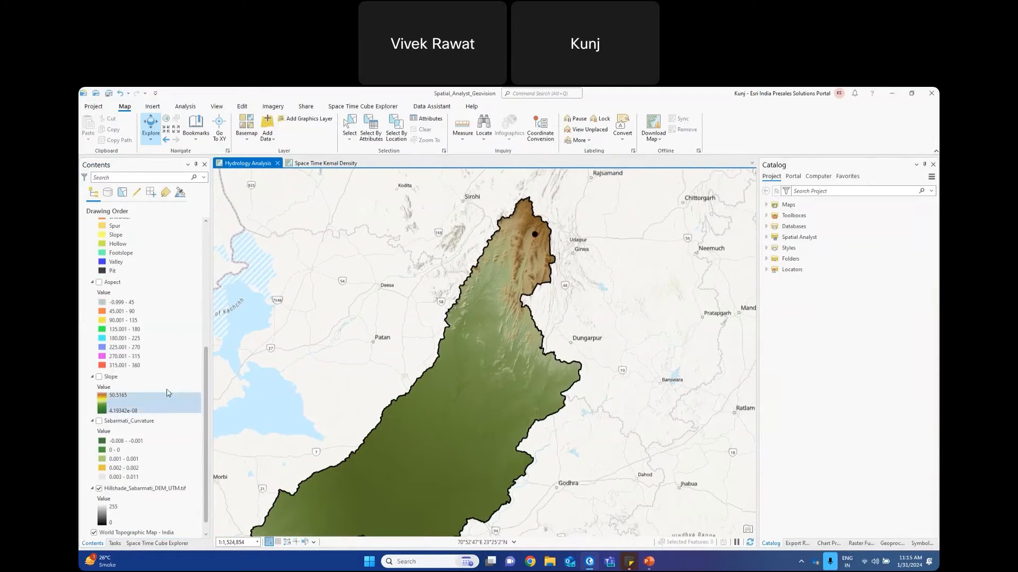
- Open the Surface Parameters tool from the Surface toolset of the Spatial Analyst Tools toolbox
scroll(171, 377, down, 1)
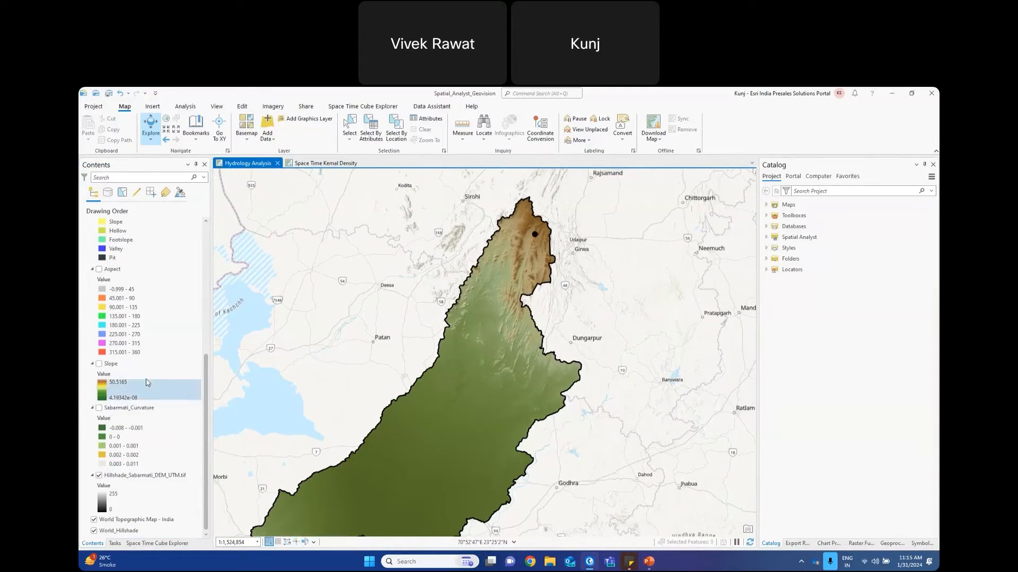
scroll(139, 318, up, 5)
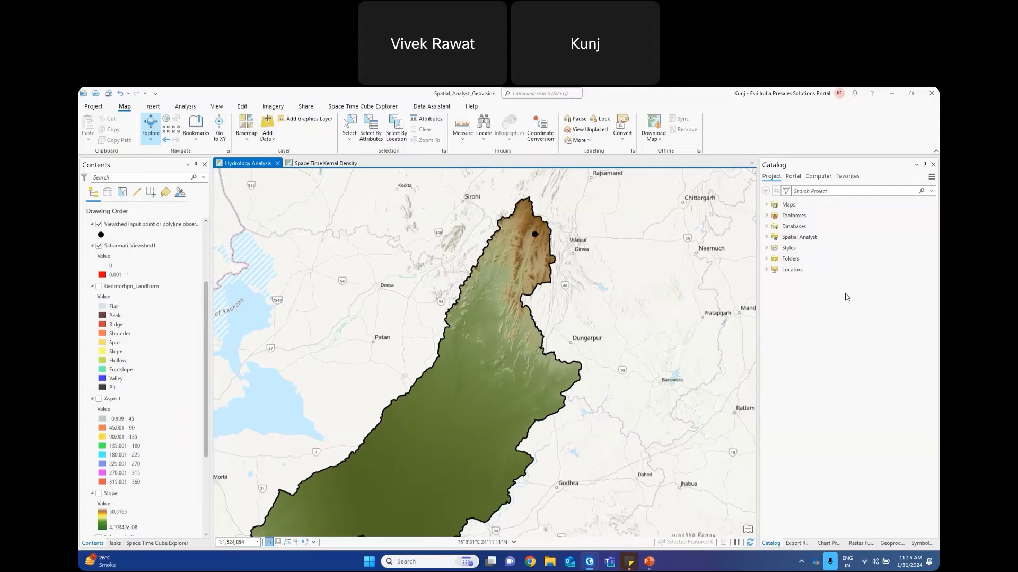
click(893, 543)
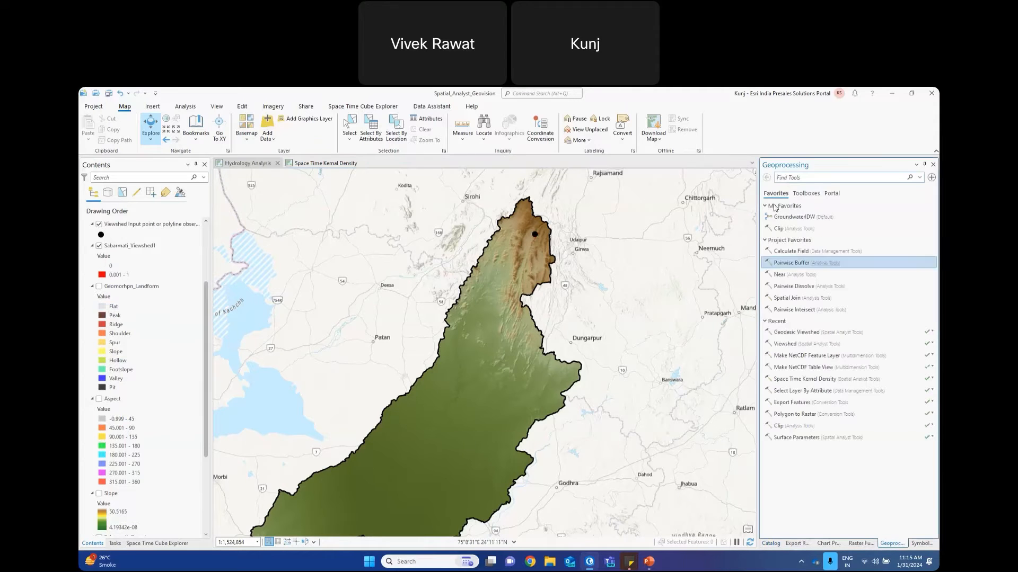
click(800, 195)
scroll(769, 440, down, 5)
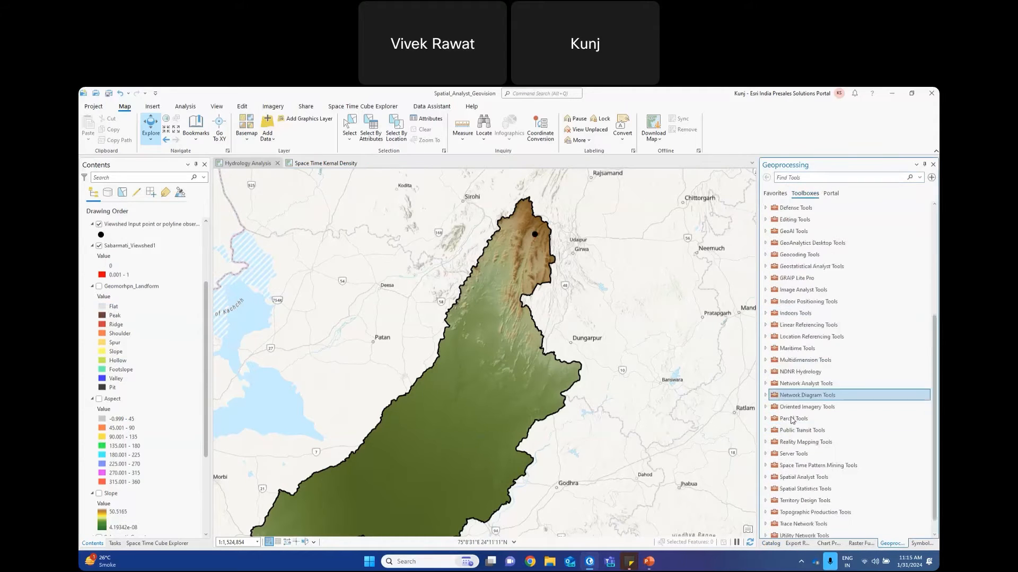
click(766, 463)
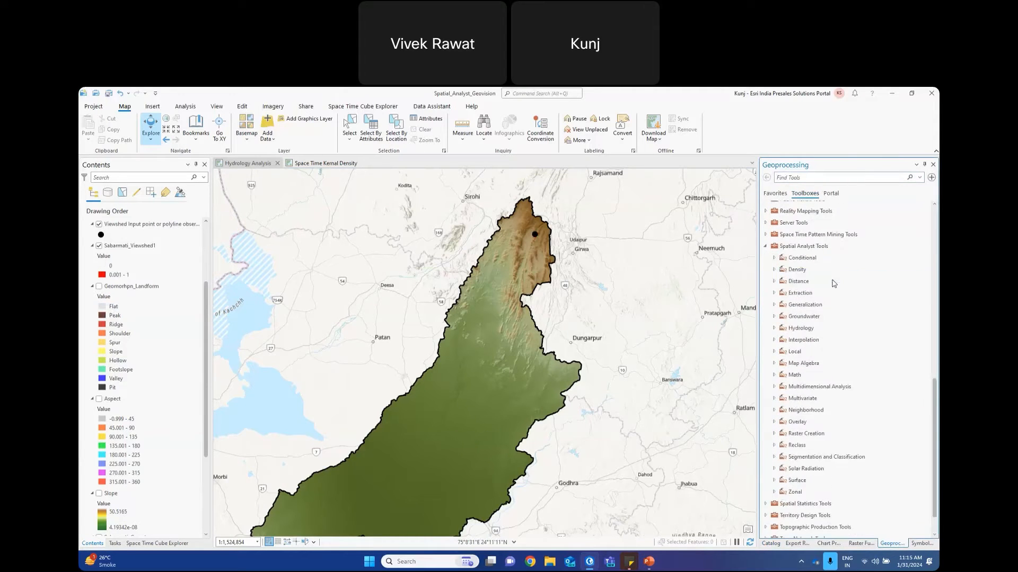
click(774, 451)
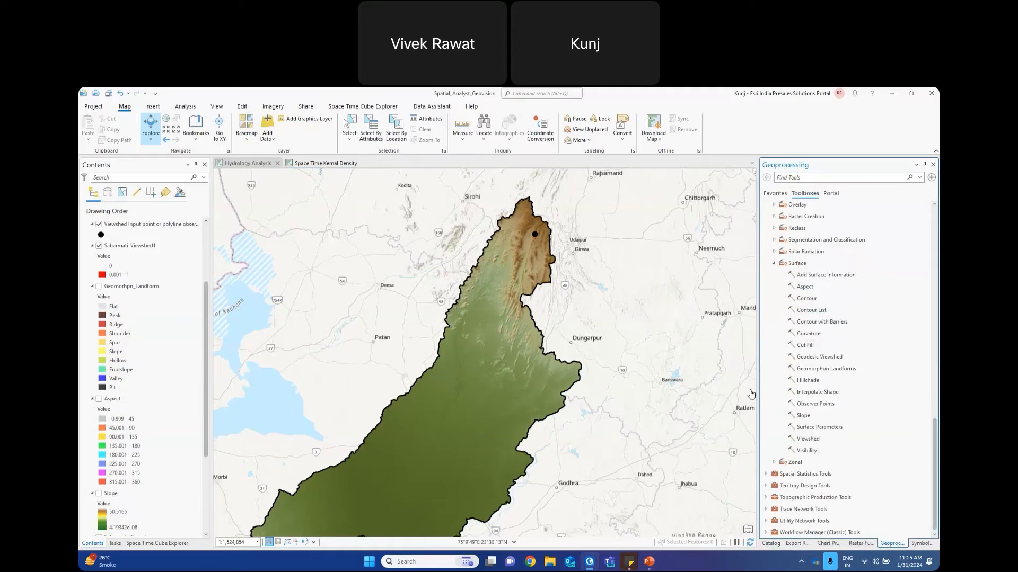
click(816, 427)
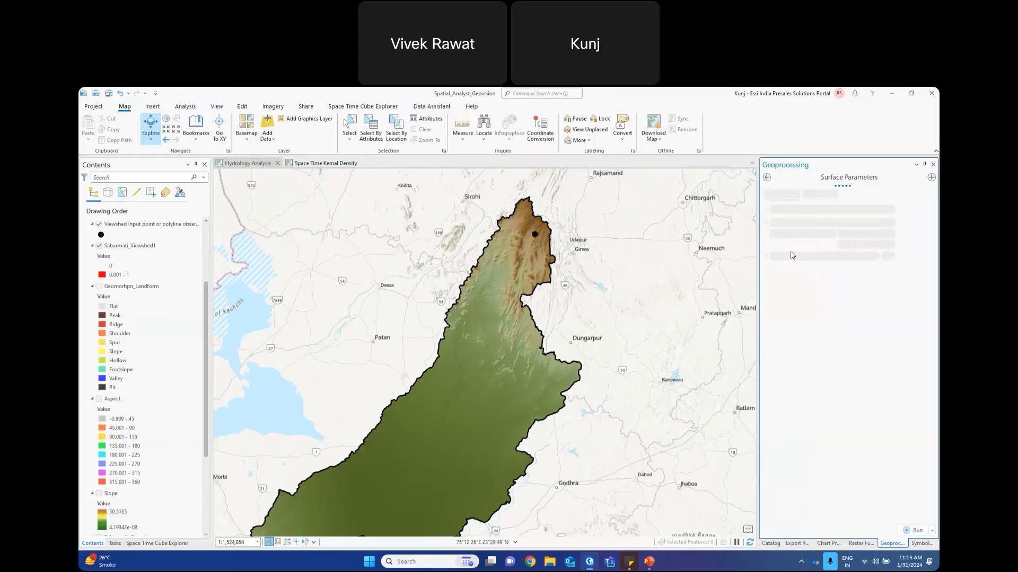
- Review the input surface raster setting and the available parameter types of the Surface Parameters tool
click(918, 214)
click(918, 214)
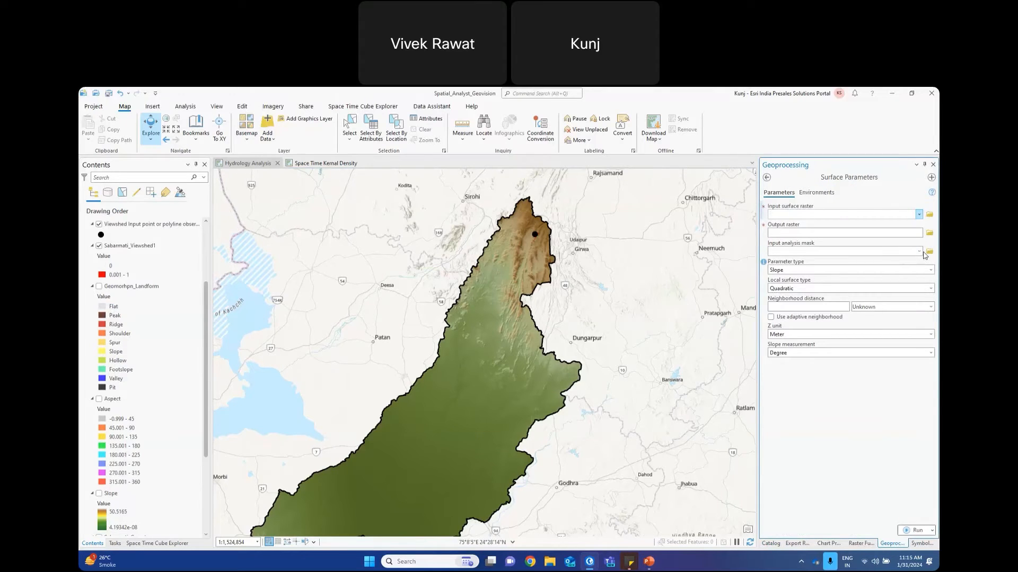
click(931, 270)
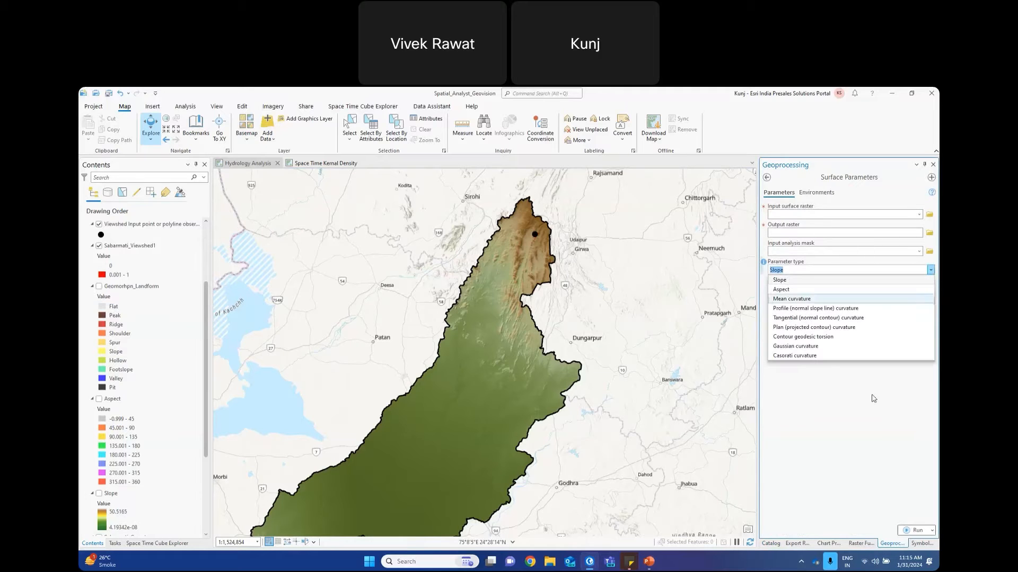
click(862, 412)
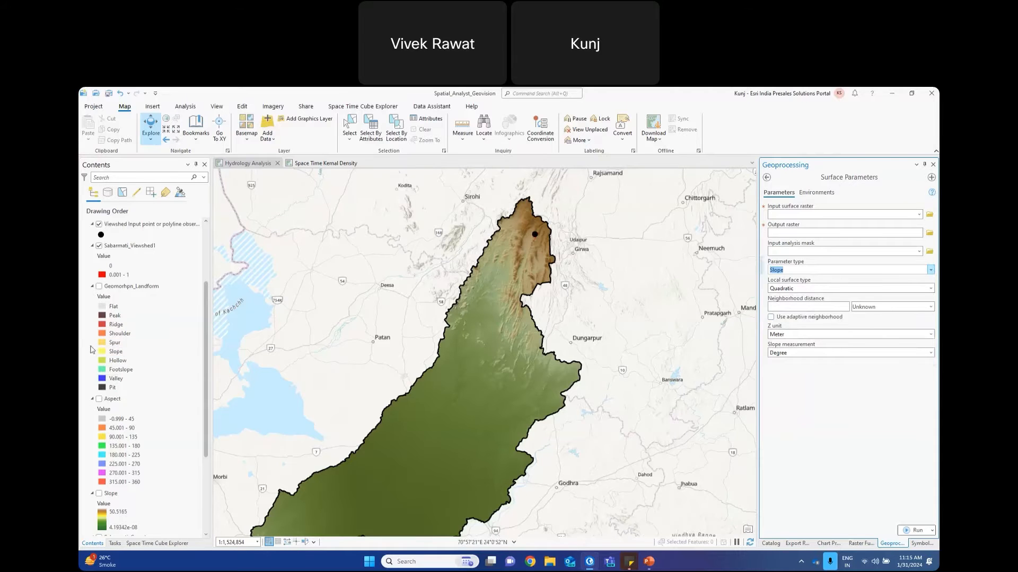
- Show the Aspect layer for the hilly northern part of the basin and hide the Sabarmati_DEM_UTM.tif layer
scroll(496, 249, up, 2)
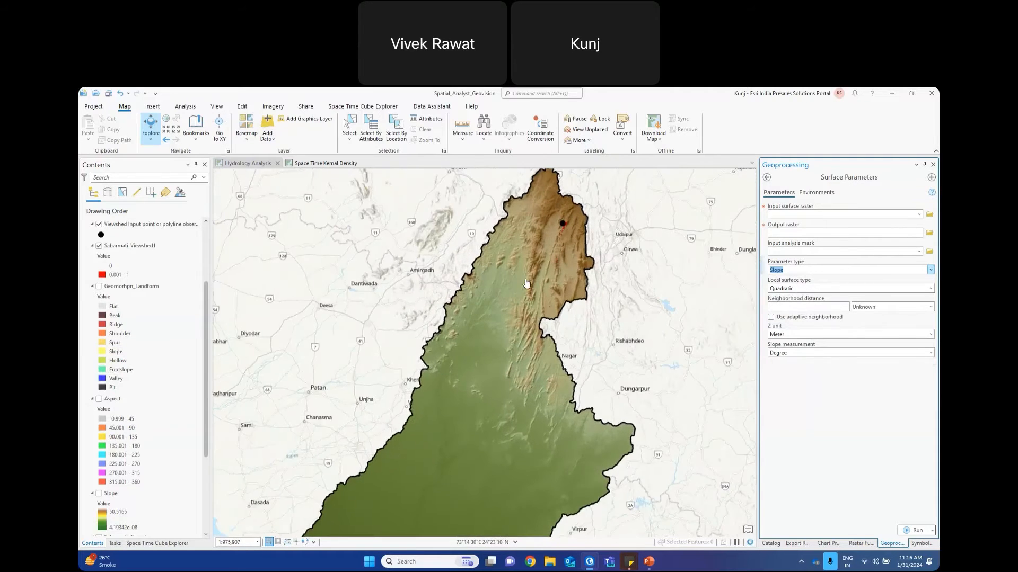
scroll(527, 283, up, 4)
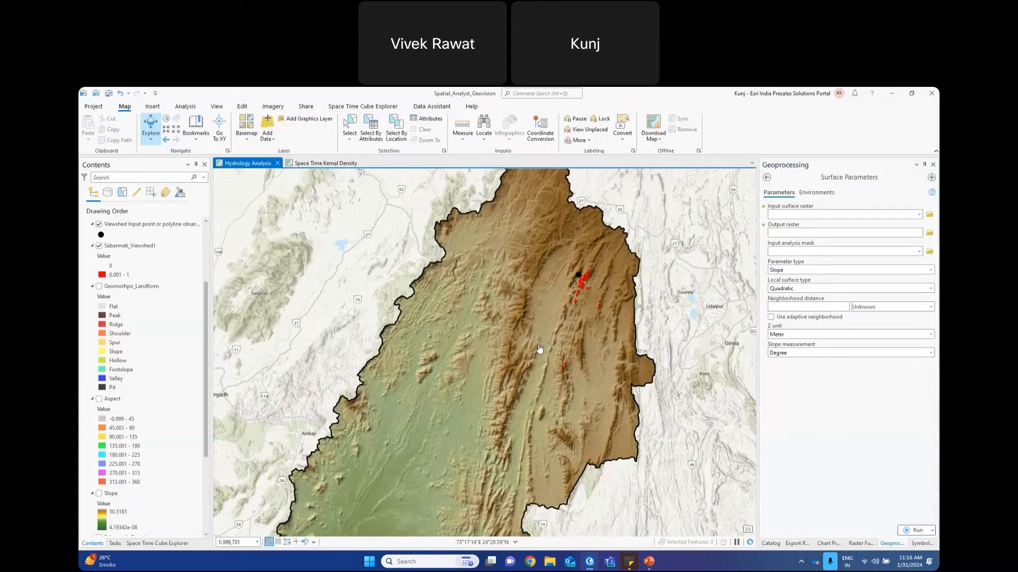
drag(539, 349, 457, 347)
click(100, 399)
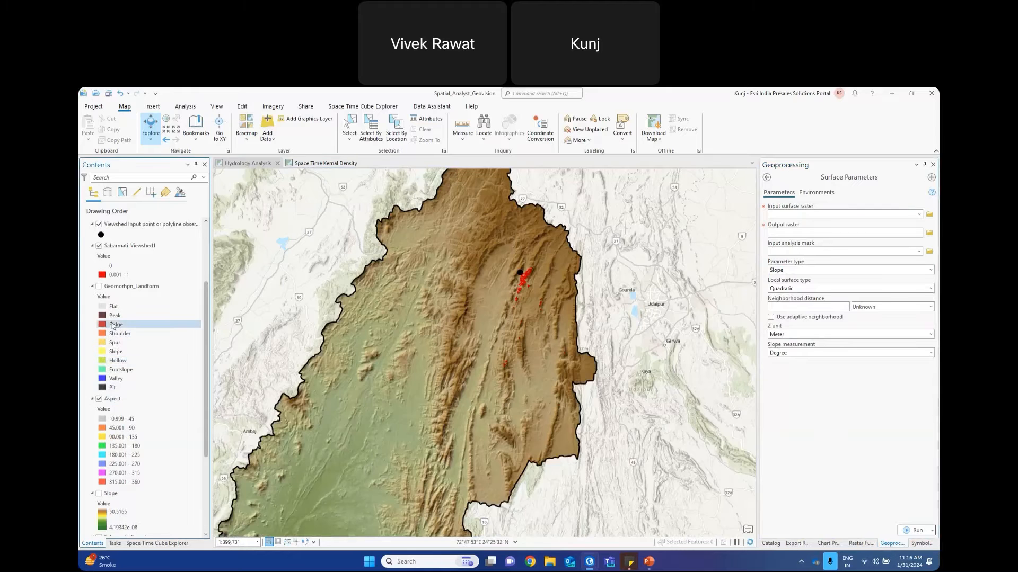
scroll(113, 325, up, 4)
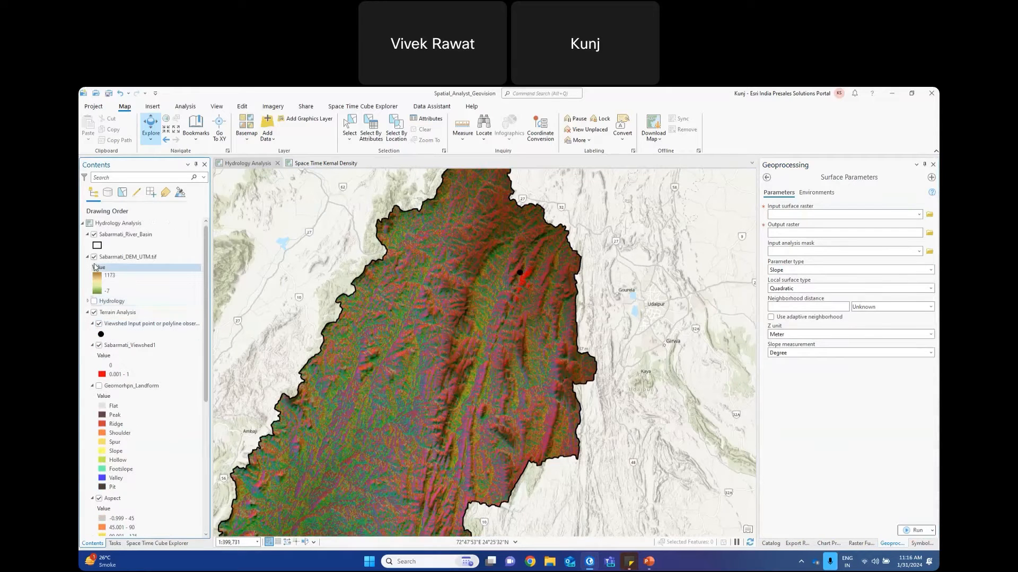
click(94, 257)
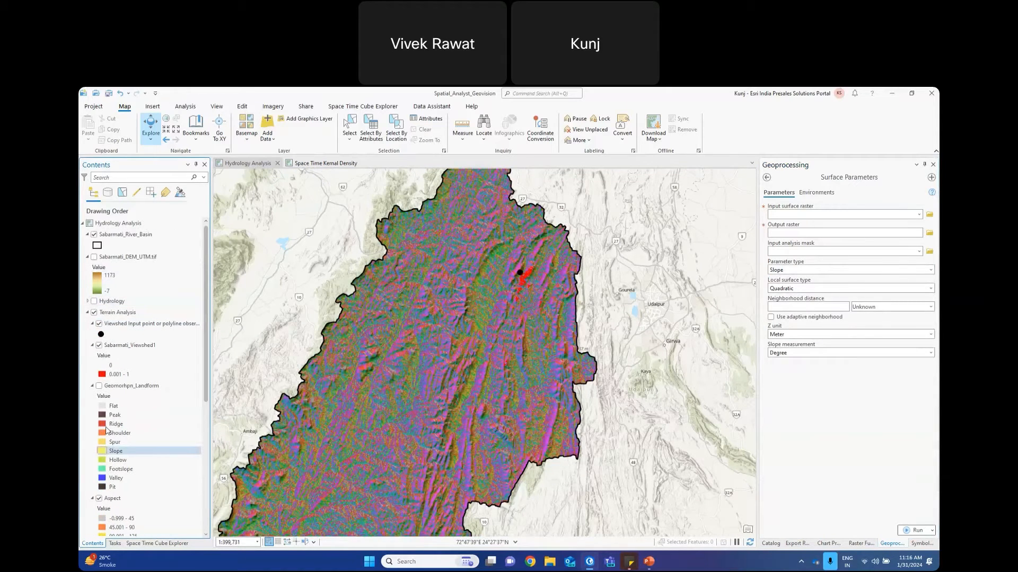
- Open the Geomorphon Landforms tool and display the Geomorhpn_Landform layer in place of the Aspect layer
scroll(106, 430, down, 3)
click(99, 434)
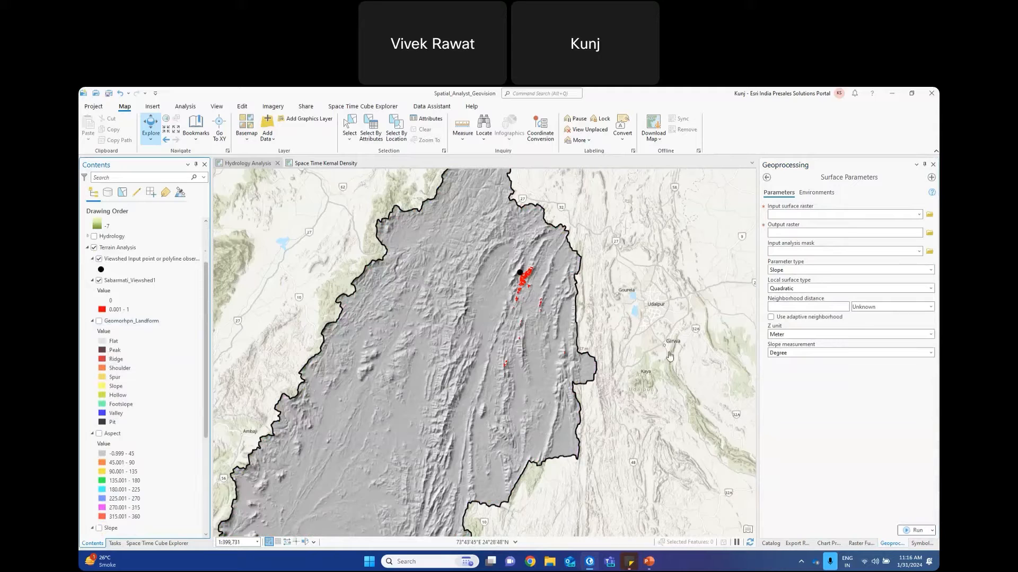
click(767, 179)
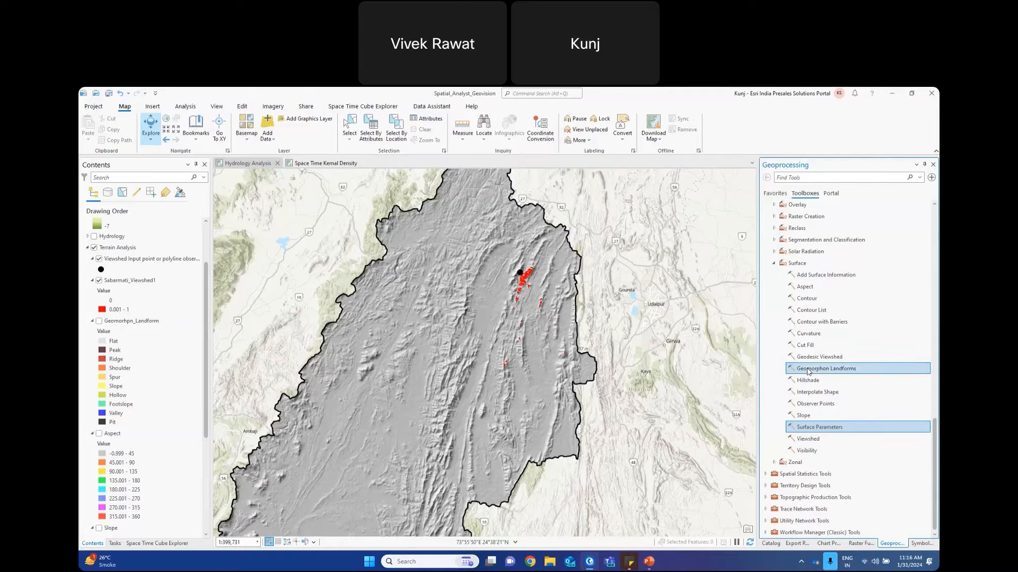
click(808, 371)
click(98, 321)
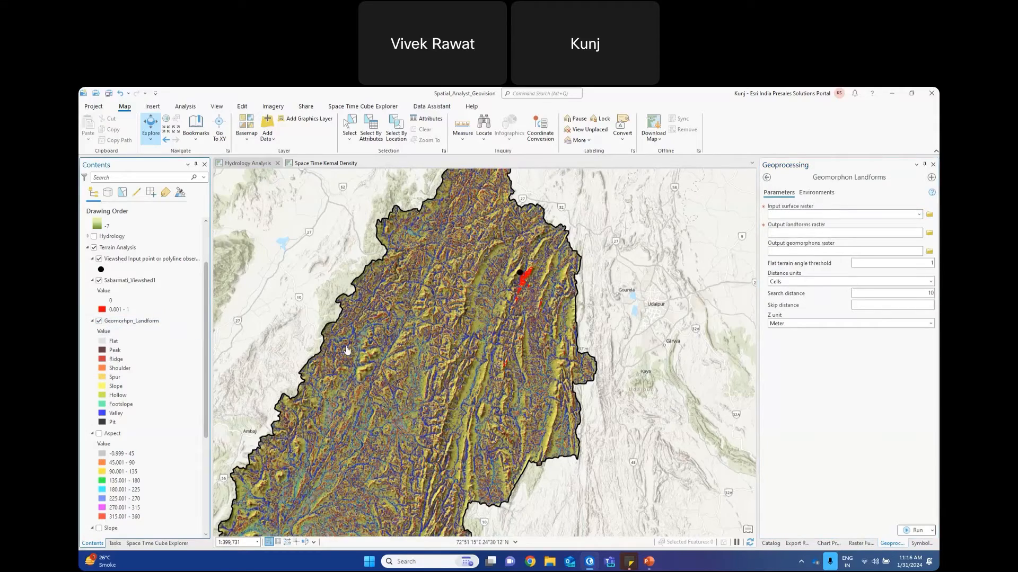
- Inspect the landform raster in the northern basin and review the Geomorphon Landforms tool's input and search distance parameters
drag(347, 349, 417, 312)
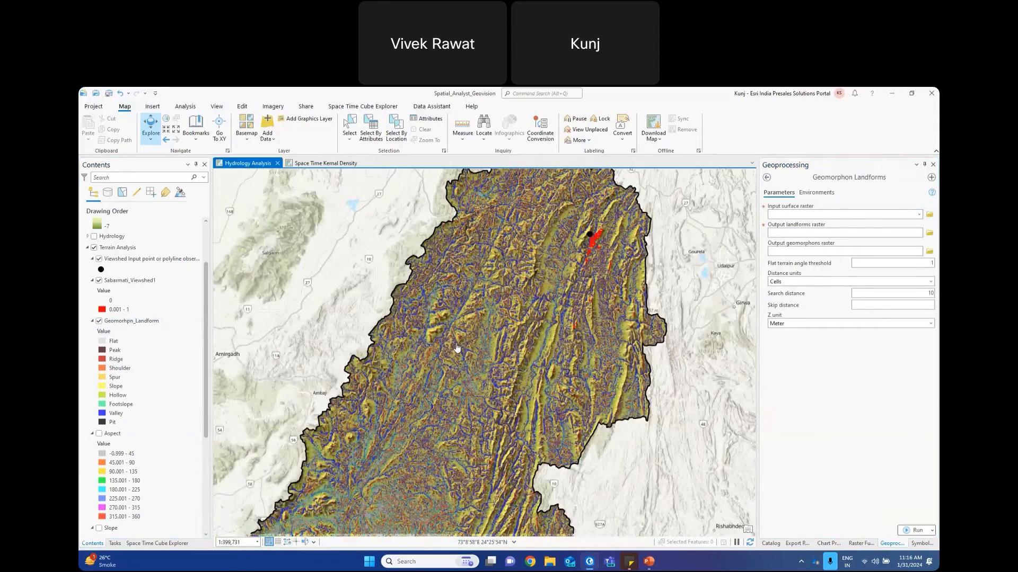
scroll(458, 348, up, 4)
drag(547, 288, 466, 298)
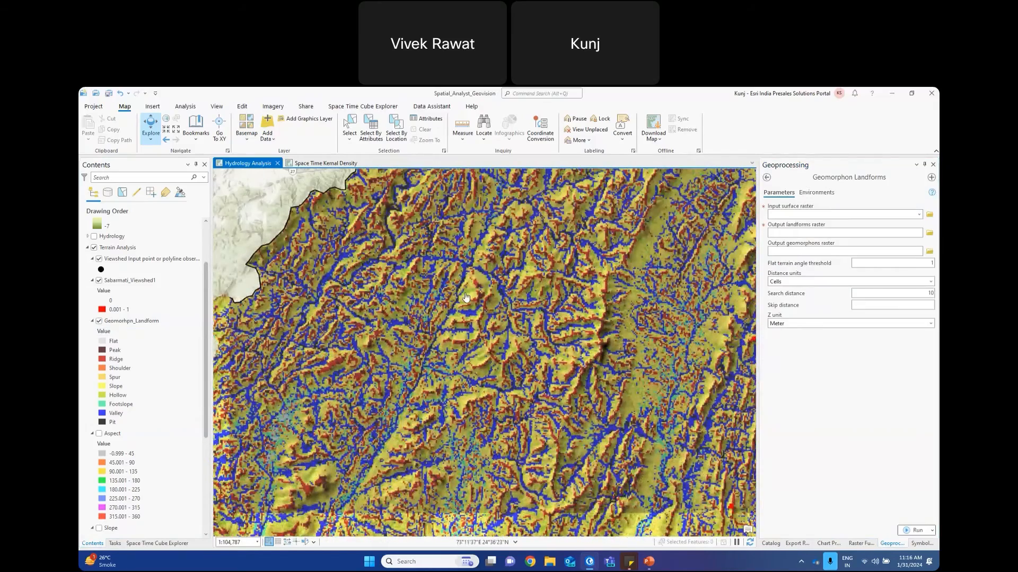
scroll(466, 298, down, 2)
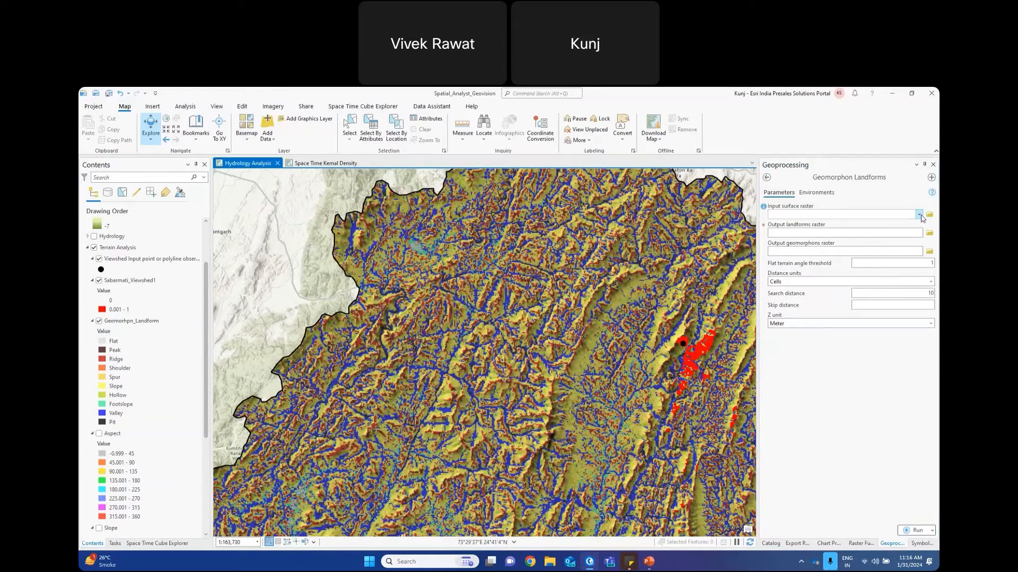
click(905, 293)
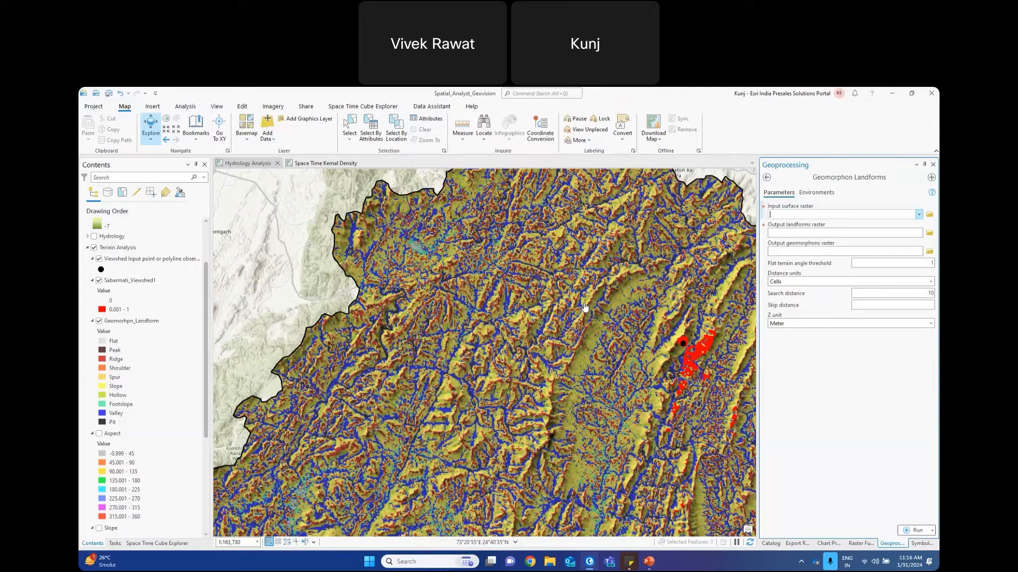
- Examine the ridge, slope, footslope and valley classes of the Geomorhpn_Landform layer against the relief across the northern basin
click(417, 362)
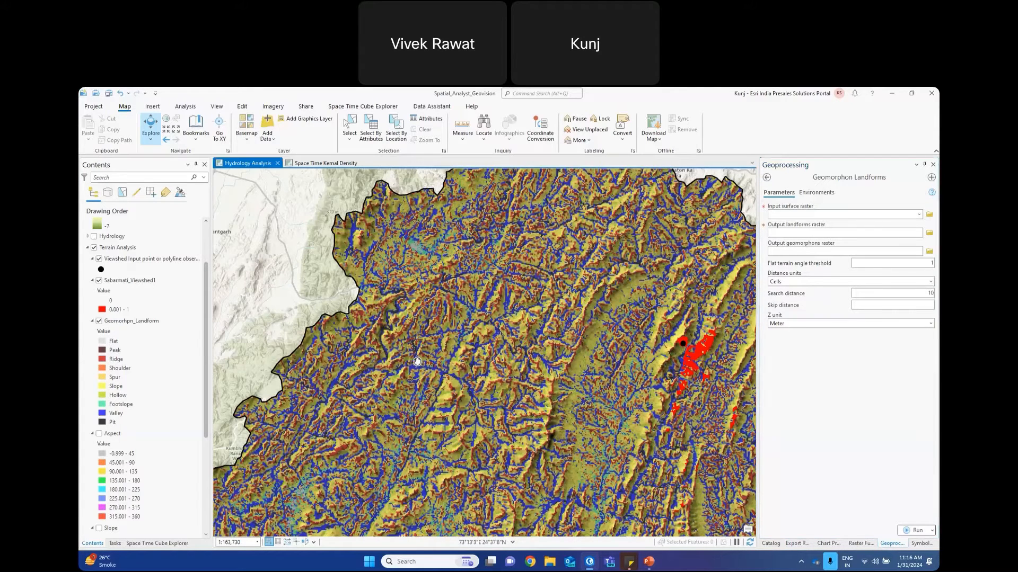
drag(432, 377, 417, 361)
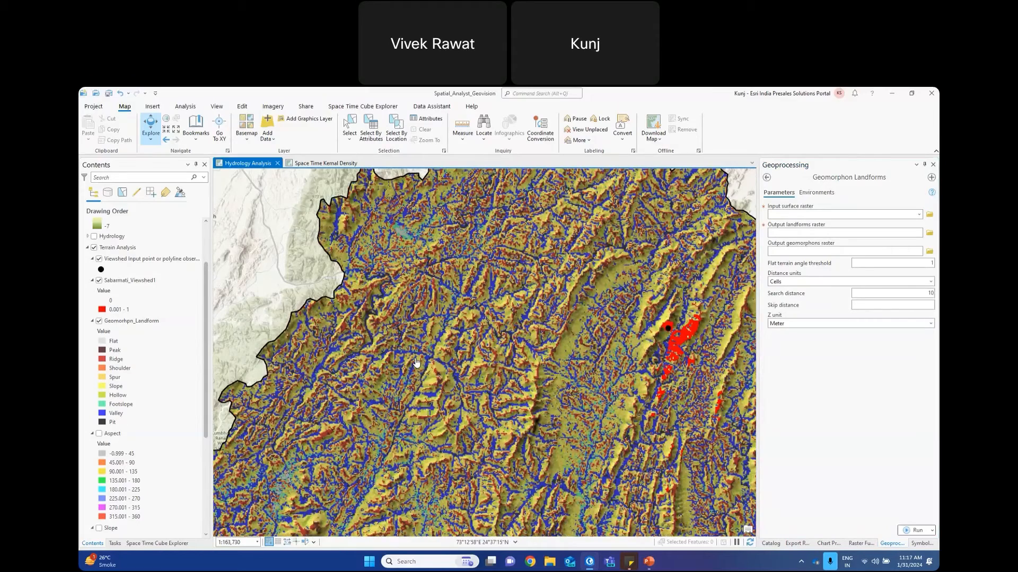
drag(416, 363, 415, 329)
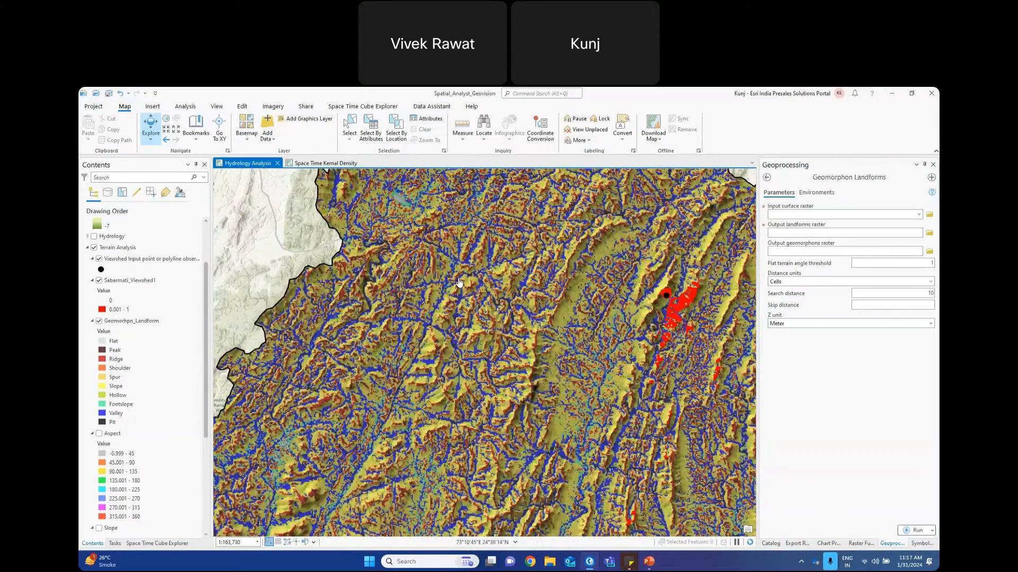
drag(459, 282, 453, 340)
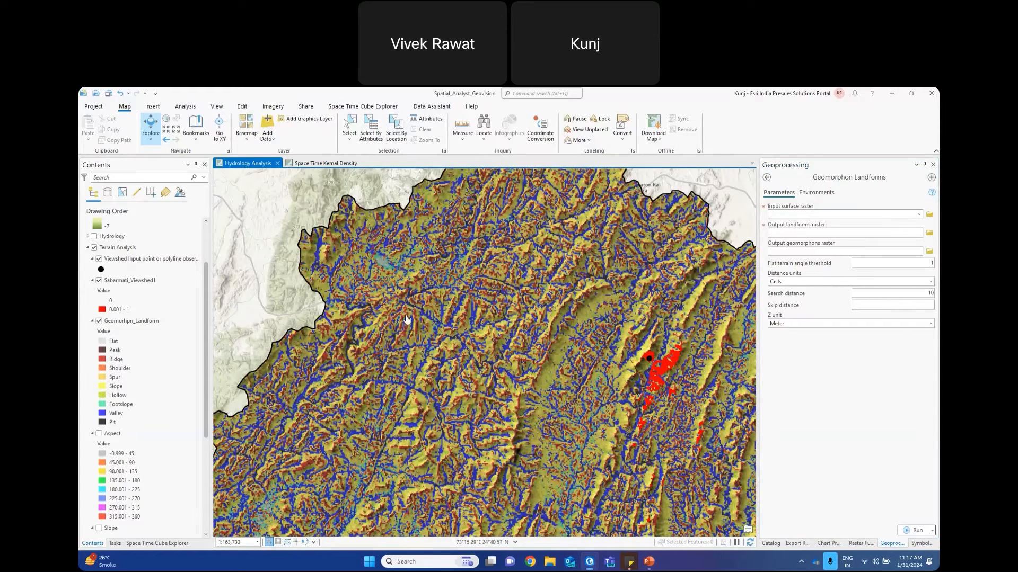
drag(381, 337, 425, 326)
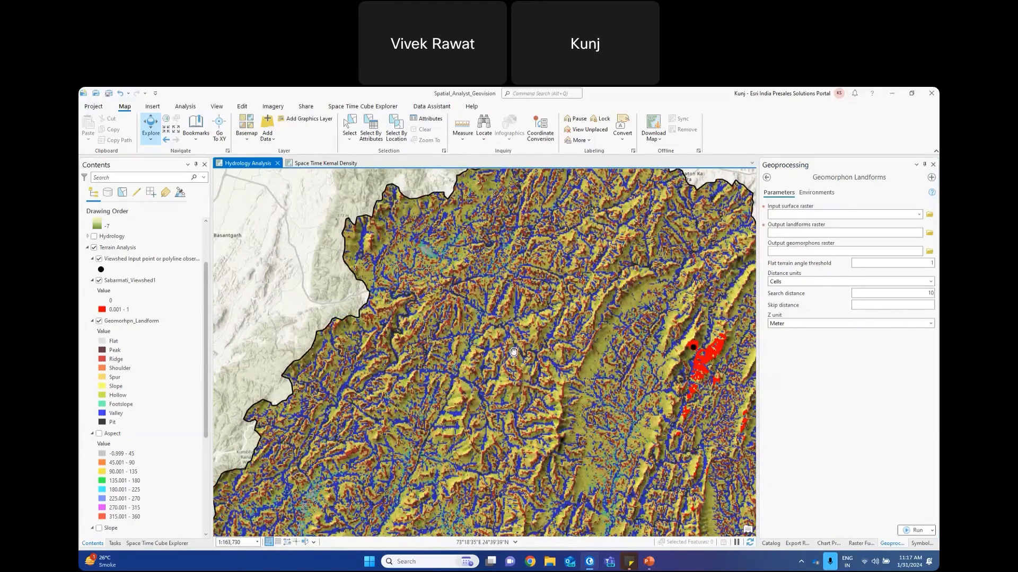
drag(548, 330, 522, 380)
scroll(513, 353, up, 3)
scroll(522, 380, down, 2)
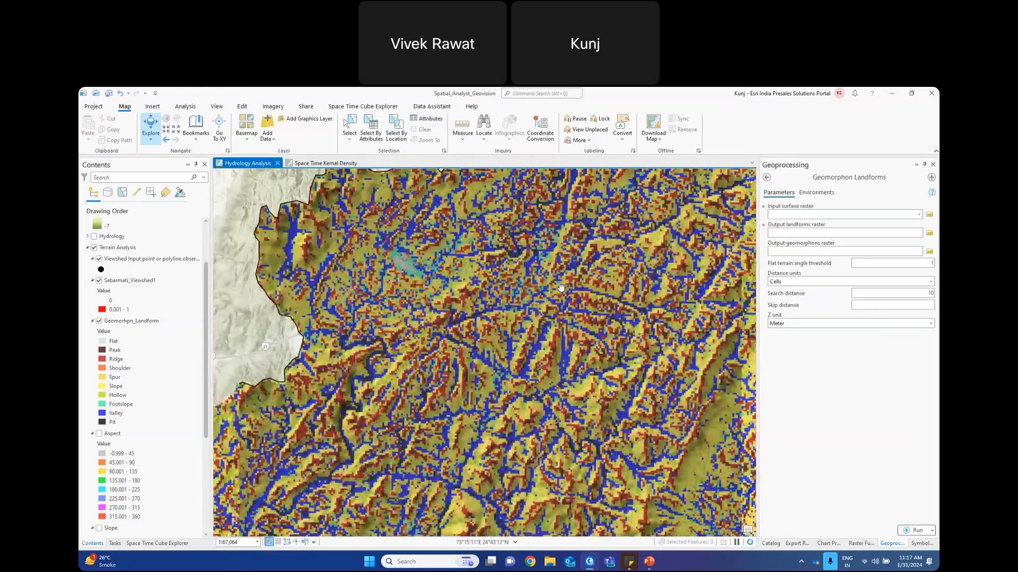
scroll(570, 272, down, 2)
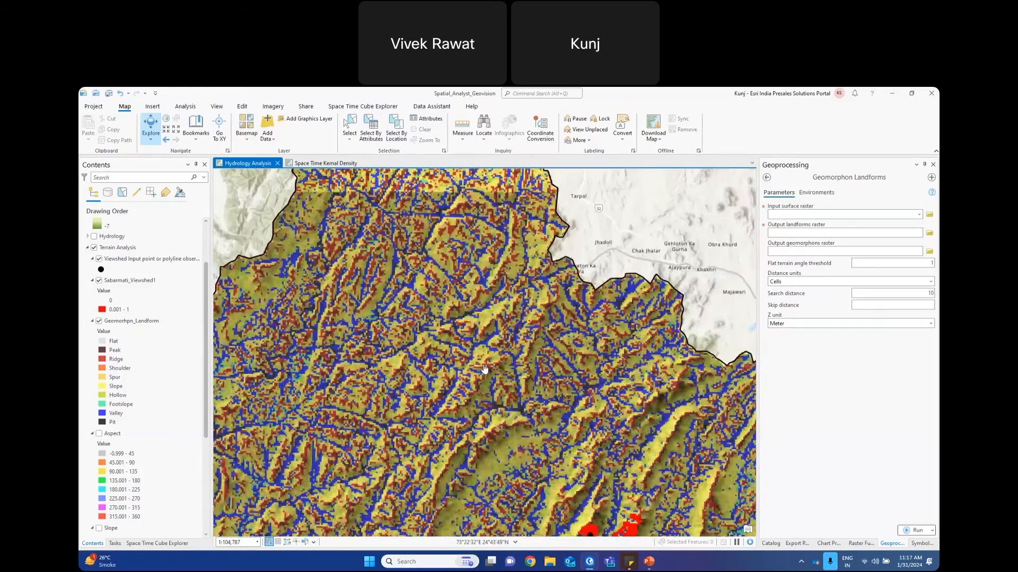
drag(547, 350, 571, 148)
drag(391, 376, 443, 361)
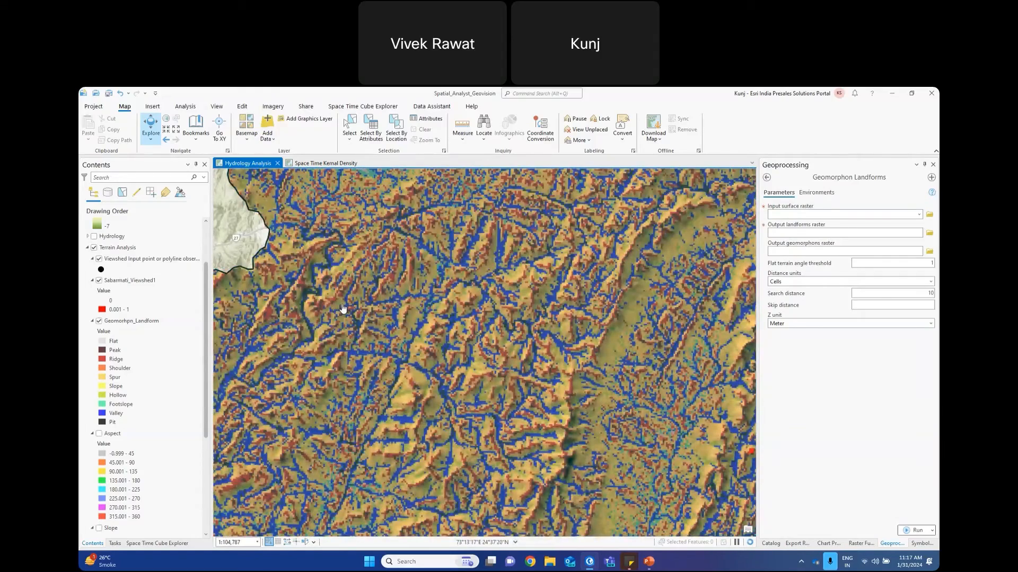
scroll(180, 321, down, 1)
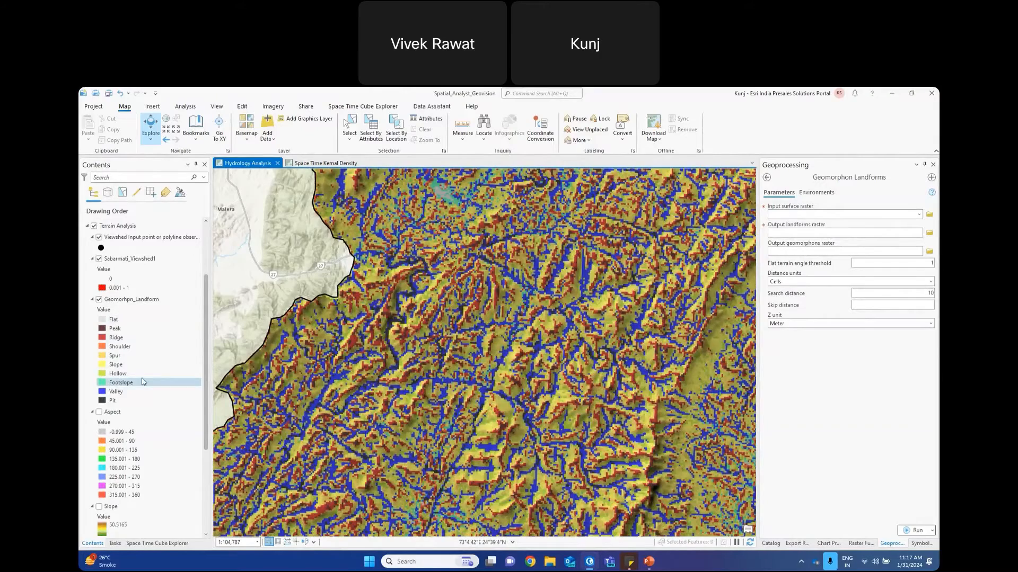
drag(553, 230, 450, 336)
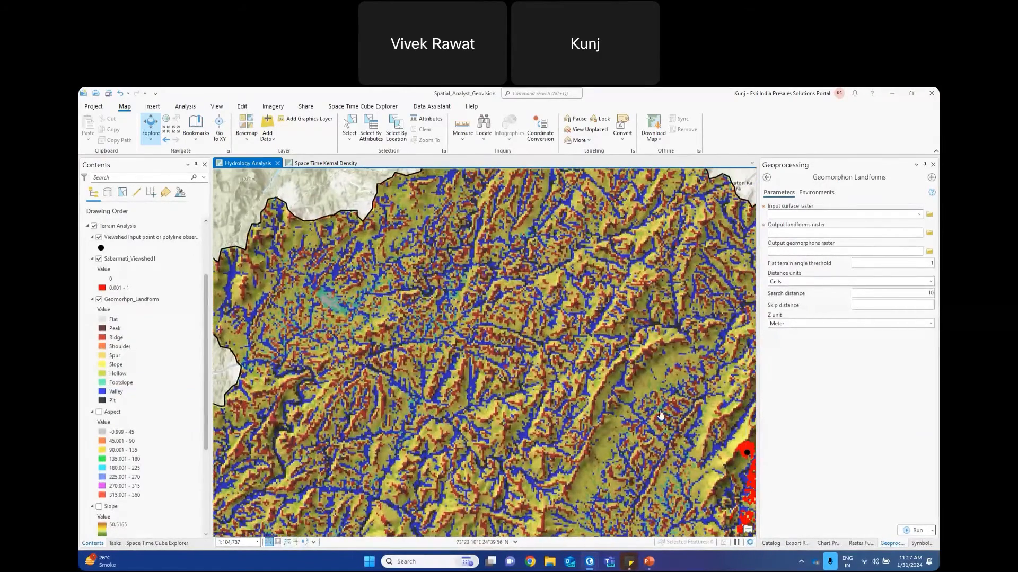
drag(661, 415, 492, 314)
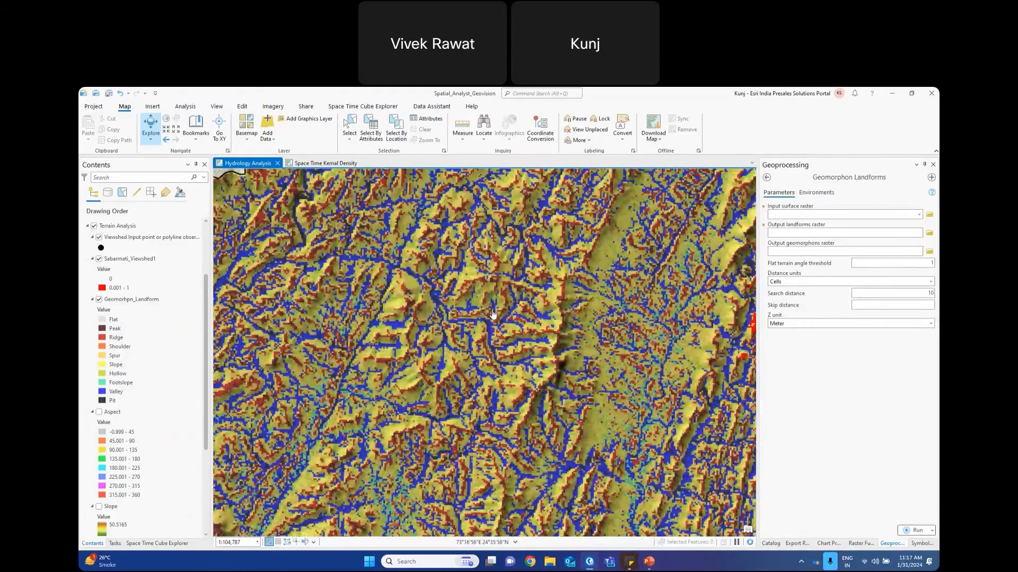
drag(312, 306, 460, 329)
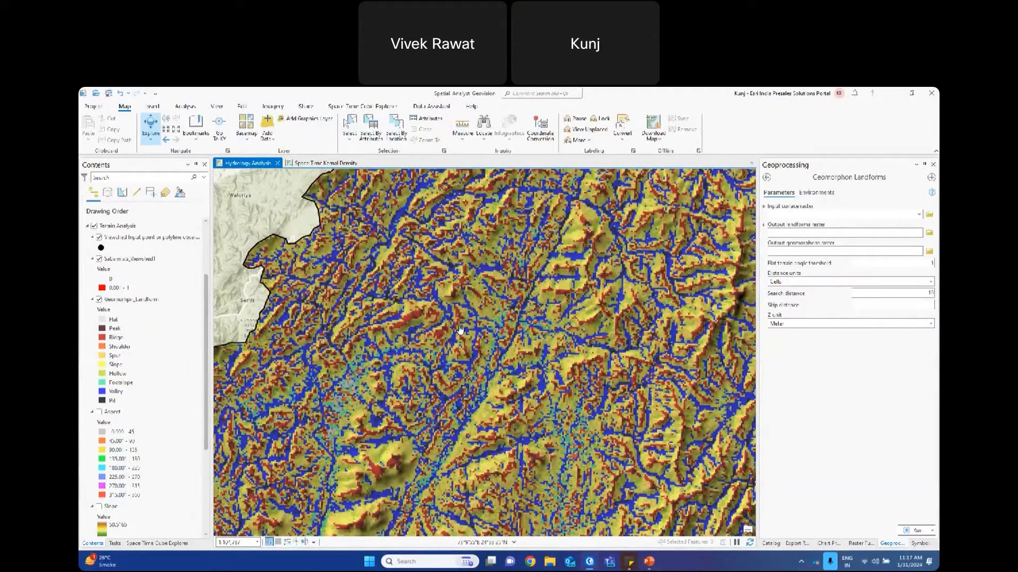
drag(721, 219, 581, 331)
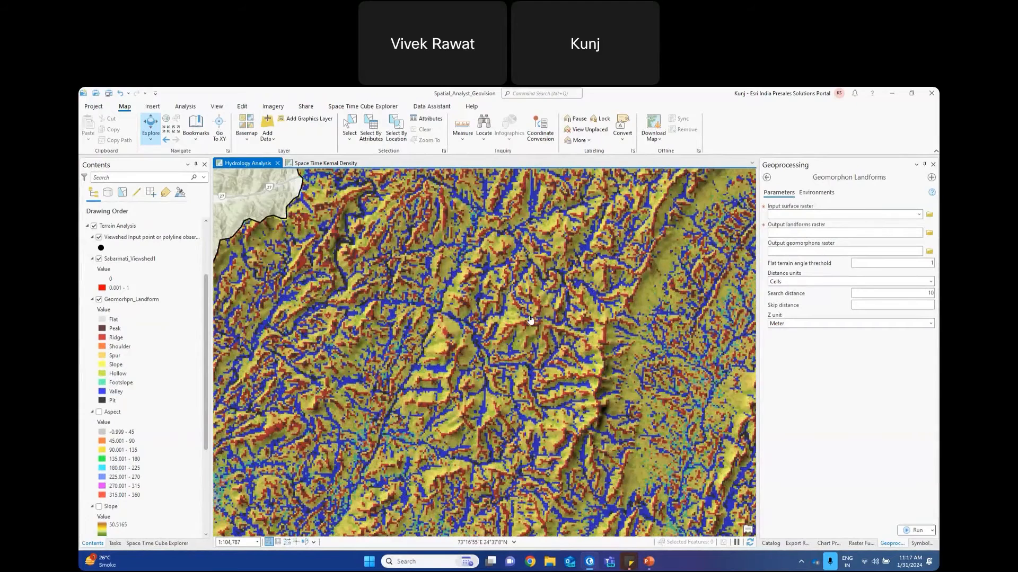
- Hide the Geomorhpn_Landform layer so the Sabarmati_Viewshed1 raster stands out against the hillshade in the northeastern basin
drag(626, 268, 509, 329)
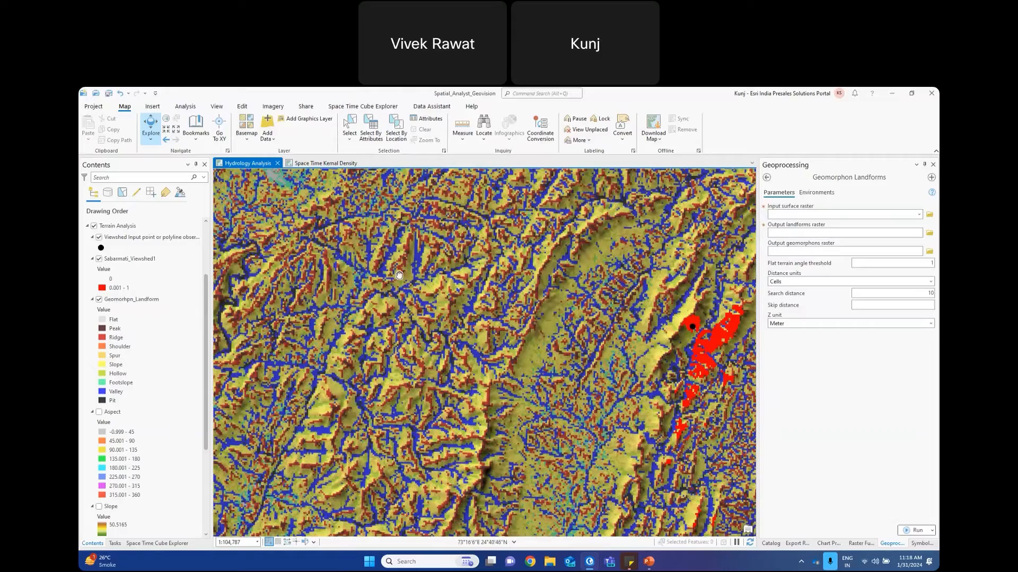
drag(399, 275, 421, 338)
drag(609, 253, 451, 246)
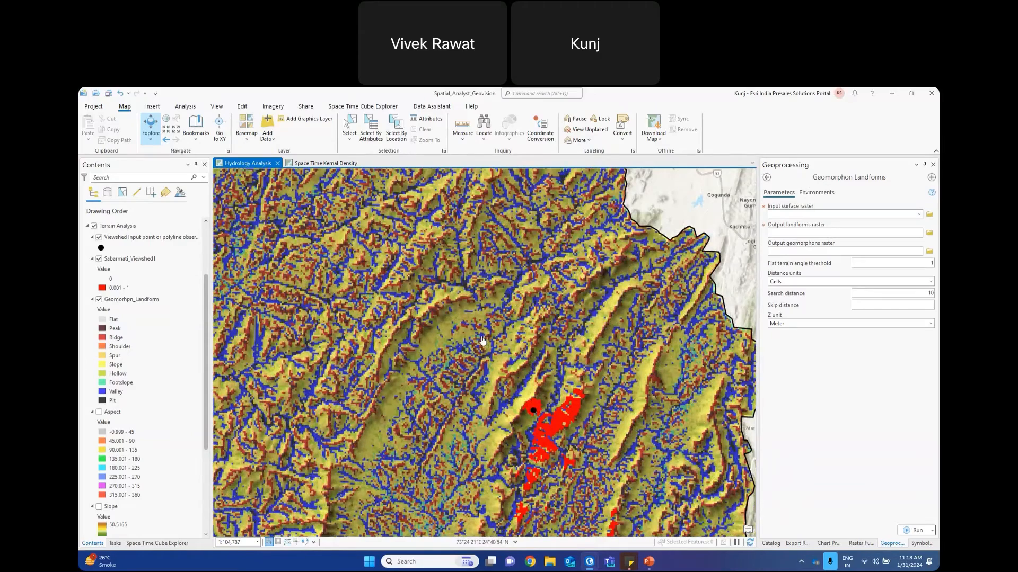
scroll(482, 340, down, 2)
click(100, 304)
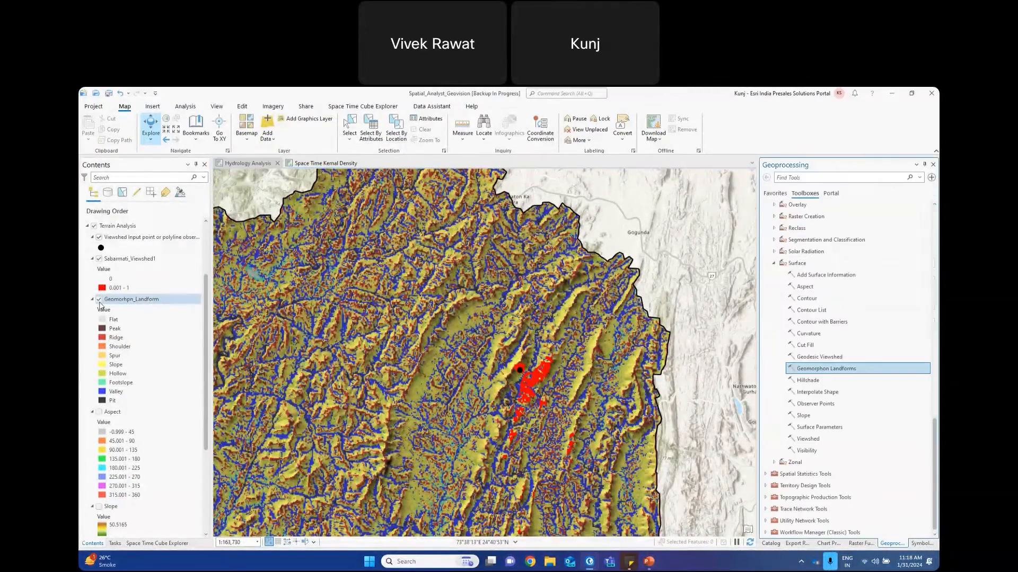
click(108, 302)
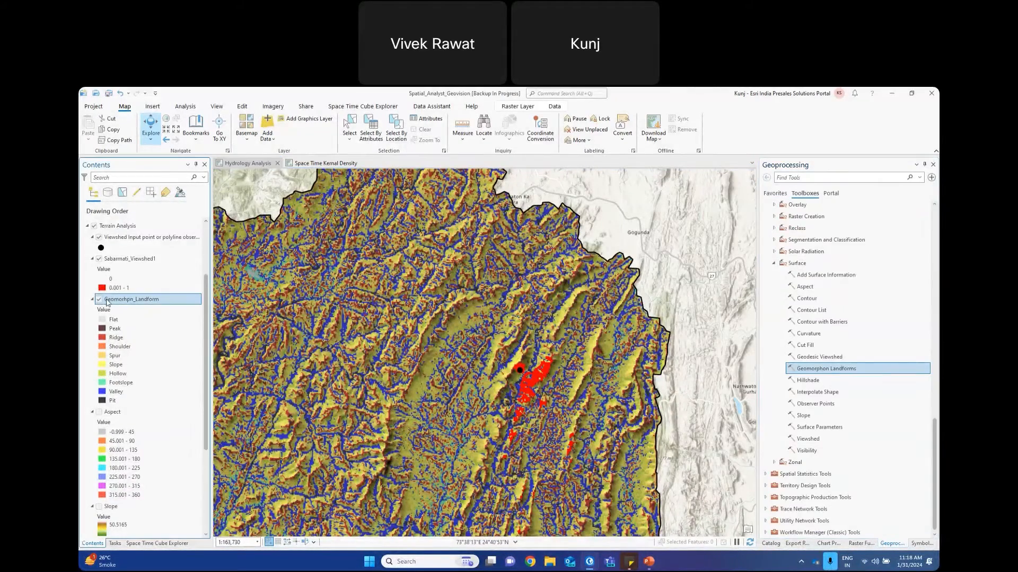
drag(528, 391, 545, 329)
scroll(546, 329, up, 2)
click(99, 299)
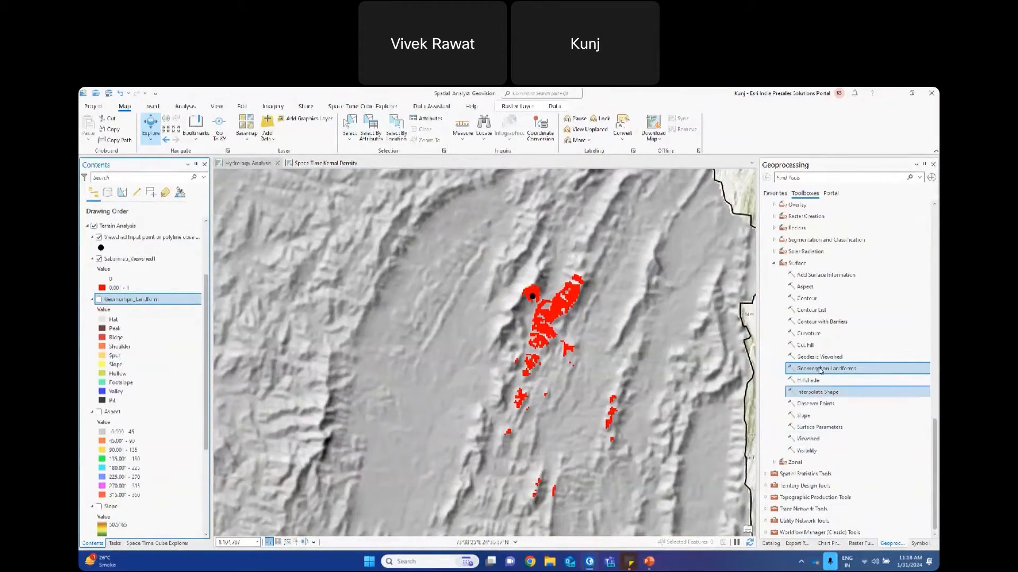
- Open the Geodesic Viewshed tool, expand its viewshed parameters and view the visible area around the observer point
click(820, 357)
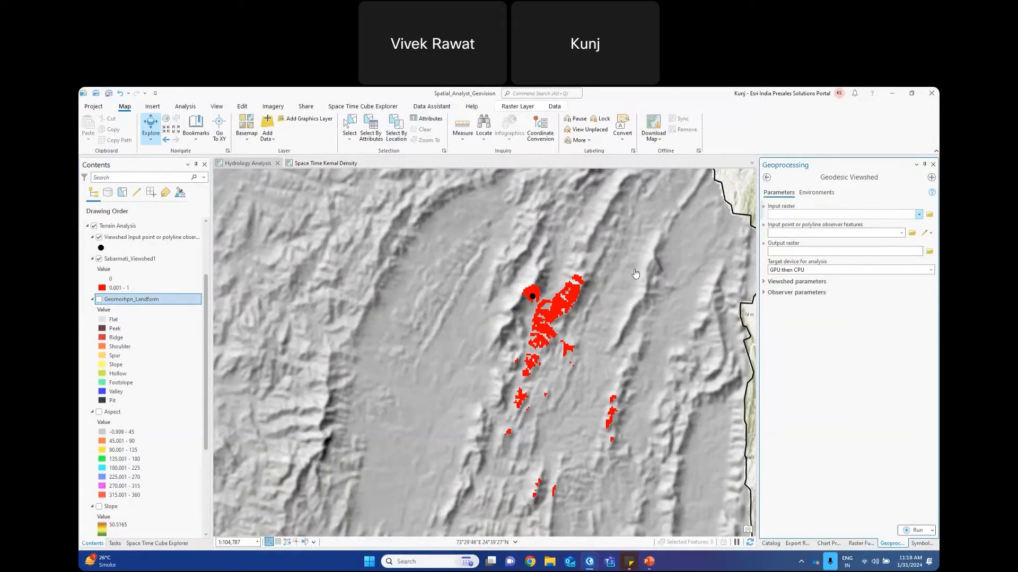
scroll(534, 301, up, 2)
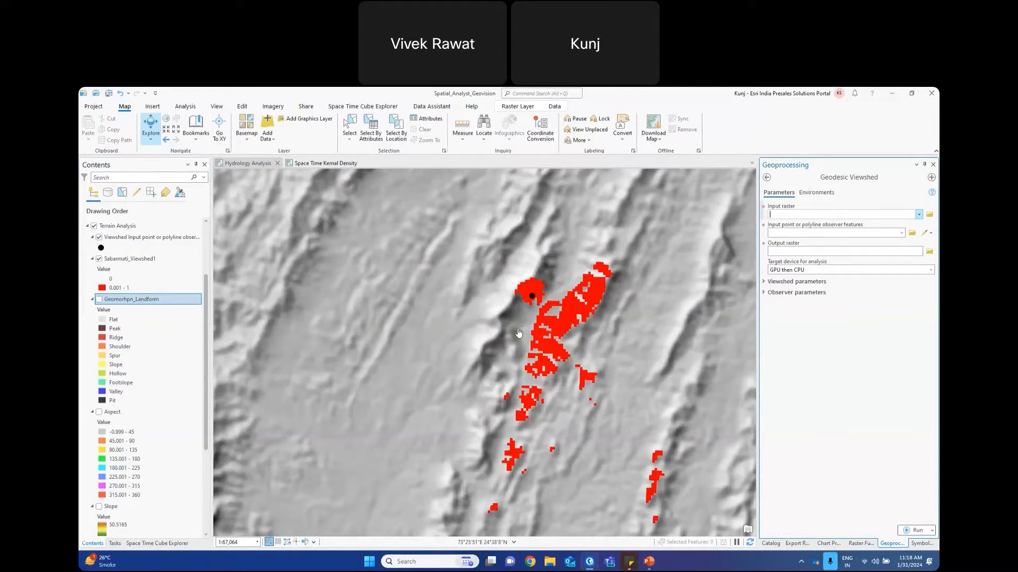
click(765, 282)
drag(534, 334, 487, 332)
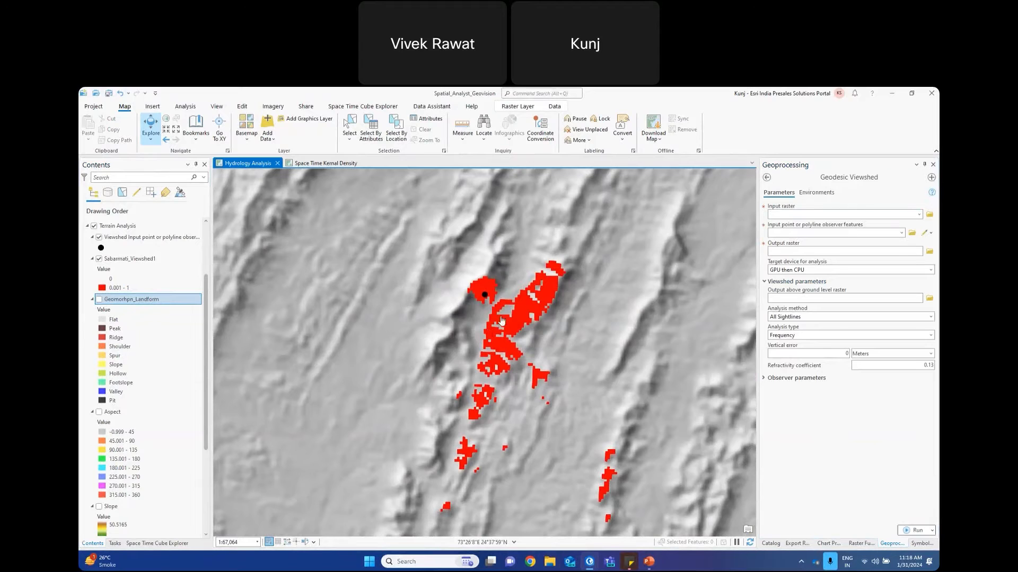
scroll(519, 281, down, 1)
scroll(501, 305, up, 2)
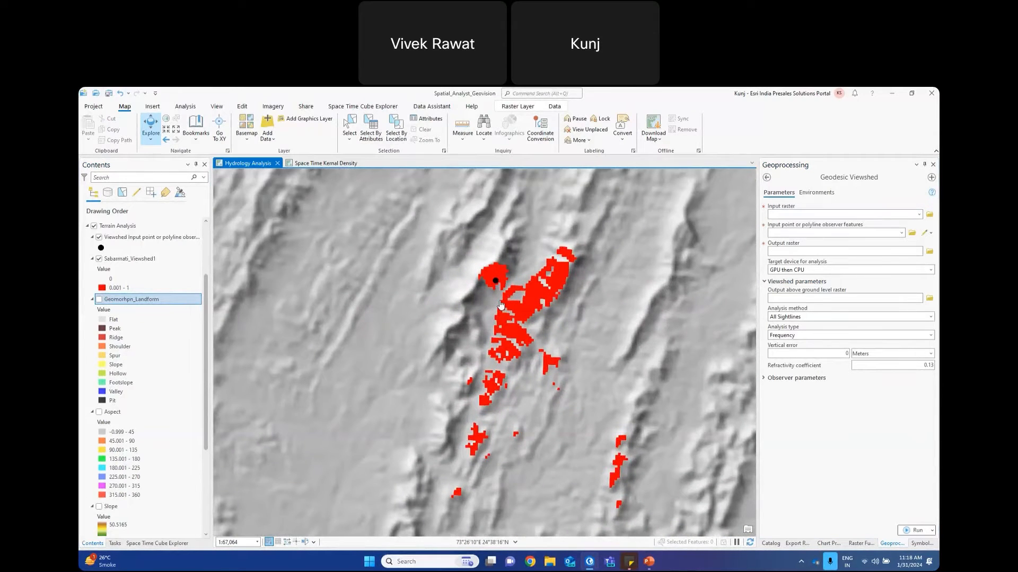
- Expand the observer parameters of the Geodesic Viewshed tool and review them, including the observer offset
click(763, 378)
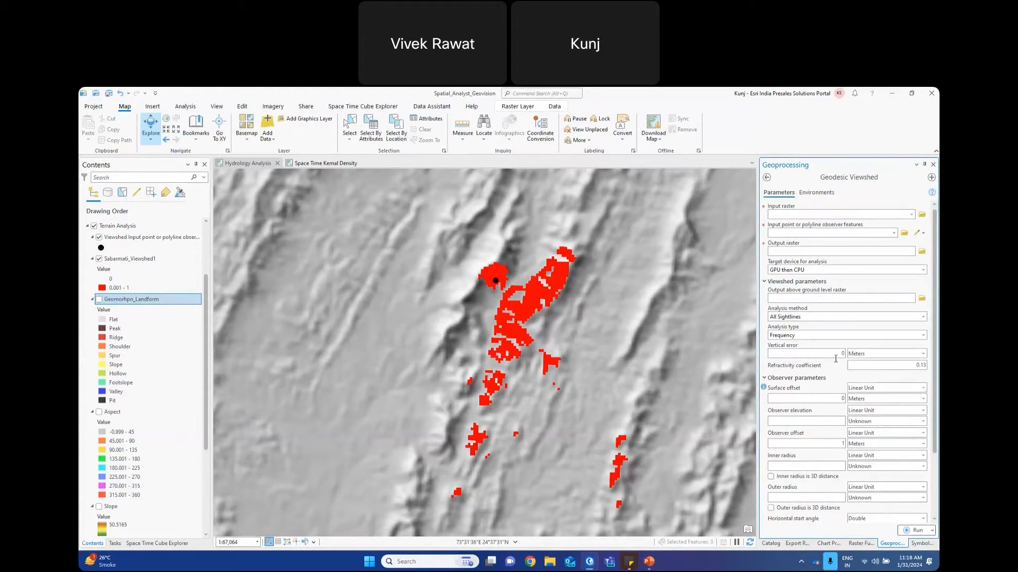
scroll(837, 371, down, 3)
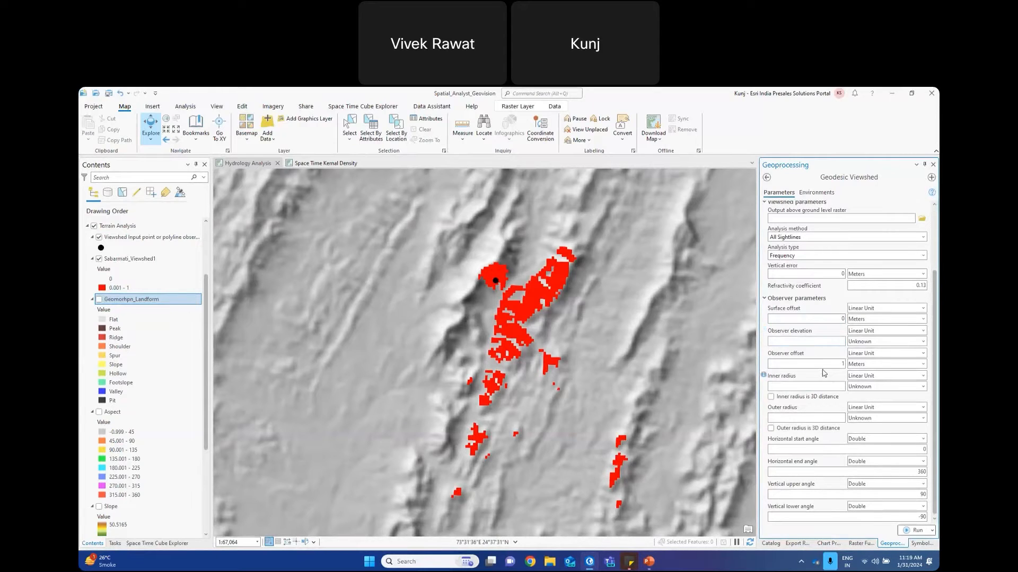
click(844, 363)
text(1)
- Examine the red visible cells of Sabarmati_Viewshed1 around the observer point and along the surrounding ridges
scroll(525, 287, down, 2)
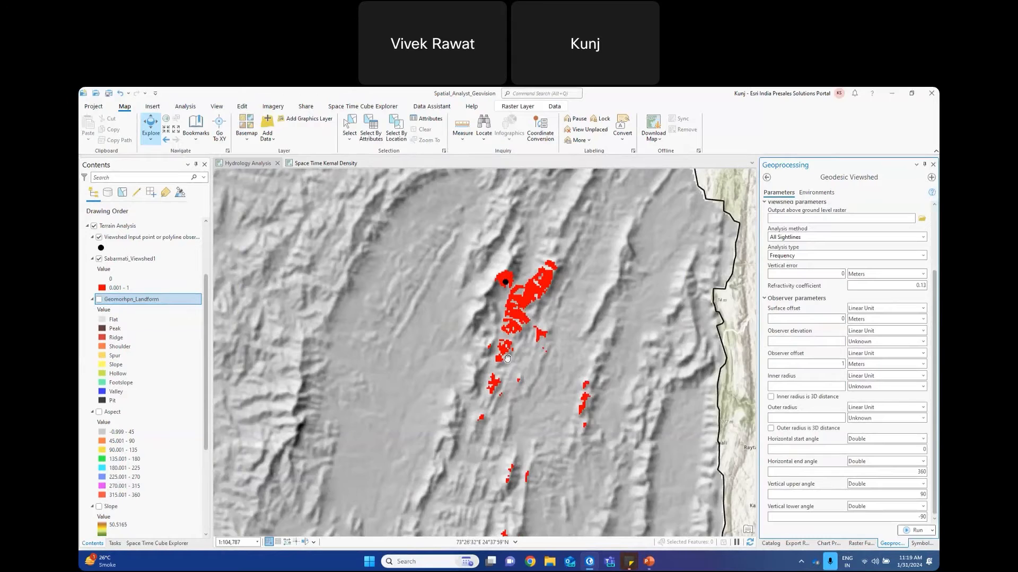
drag(521, 310, 509, 365)
drag(539, 484, 512, 384)
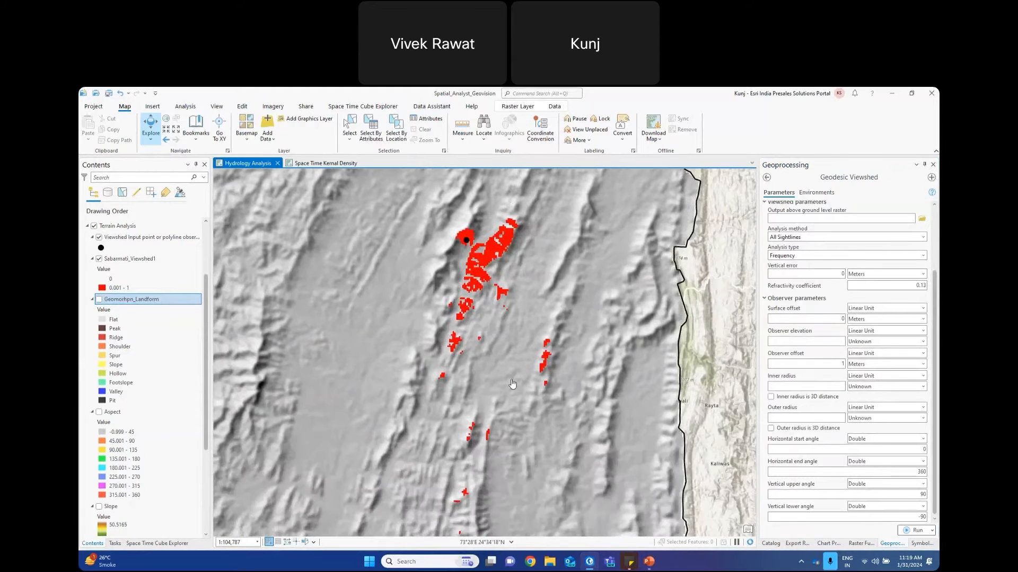
drag(482, 290, 487, 348)
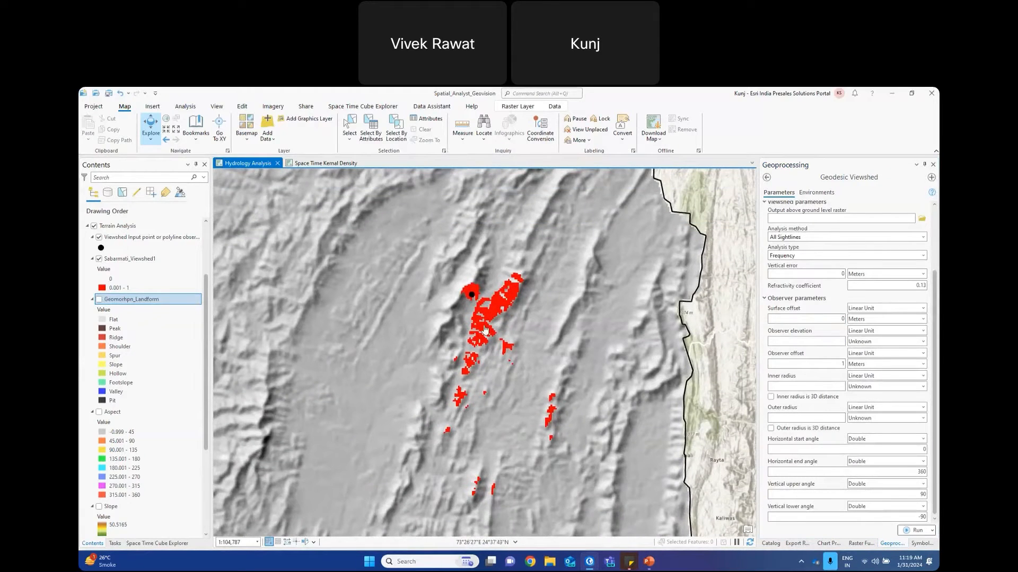
drag(454, 311, 498, 366)
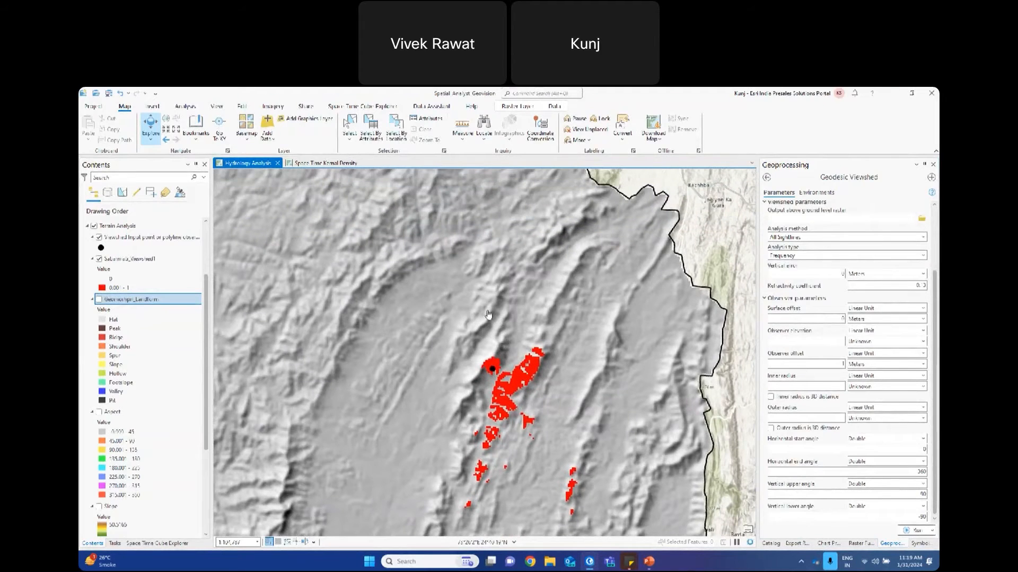
scroll(531, 303, down, 2)
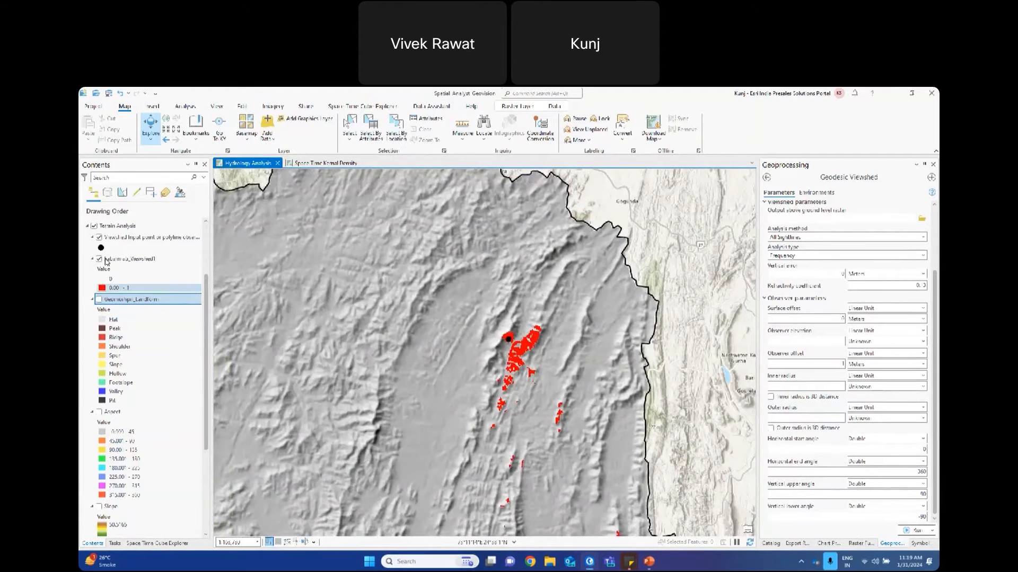
- Hide and collapse the Terrain Analysis group and display the expanded Hydrology group over the basin
click(94, 227)
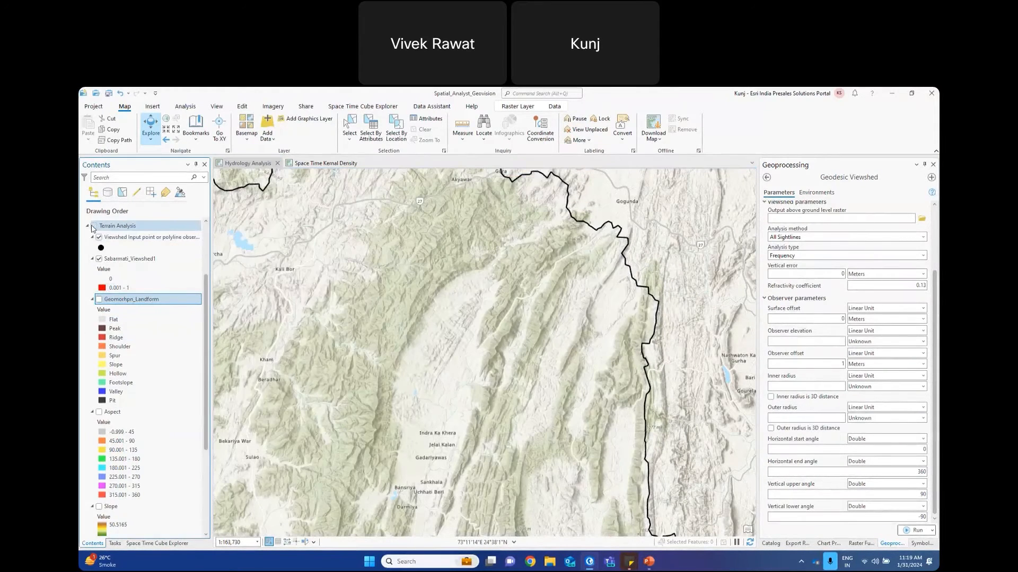
click(87, 226)
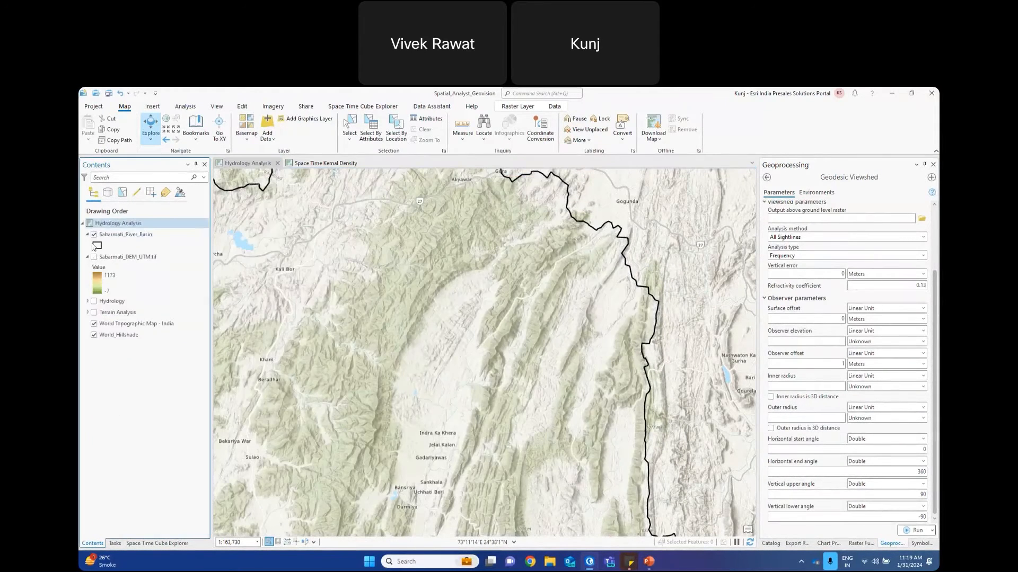
click(88, 301)
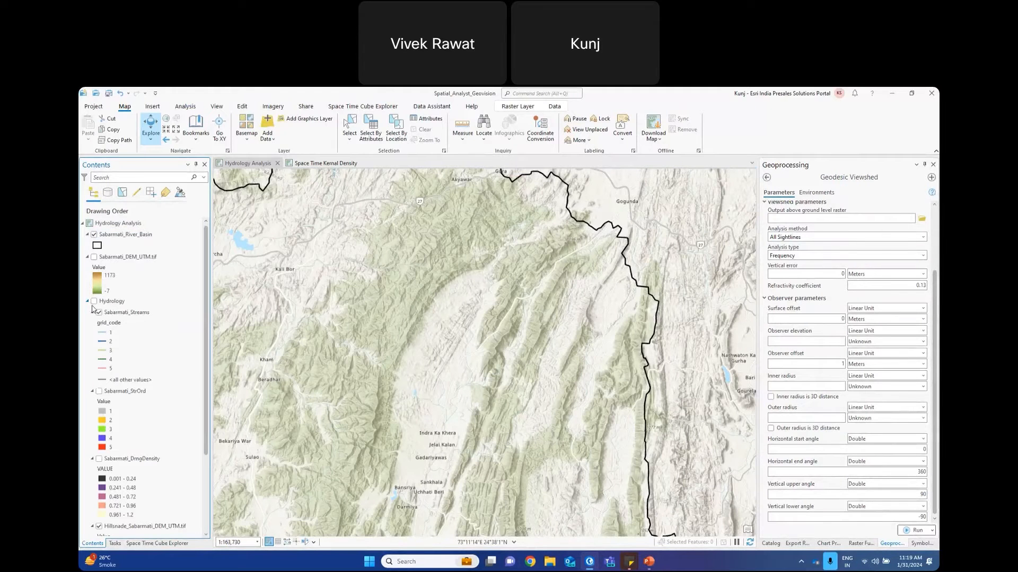
click(94, 301)
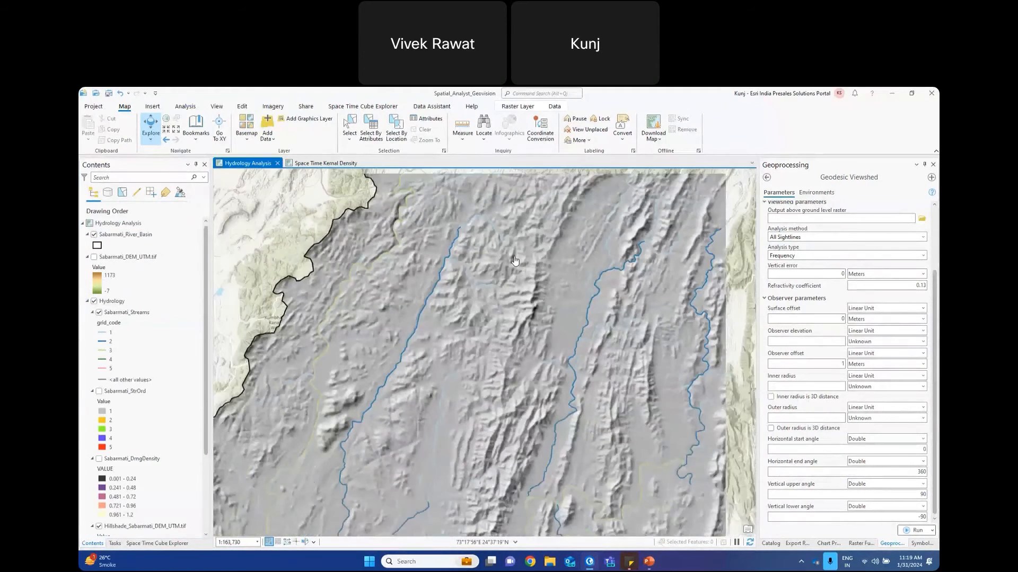
scroll(530, 344, down, 3)
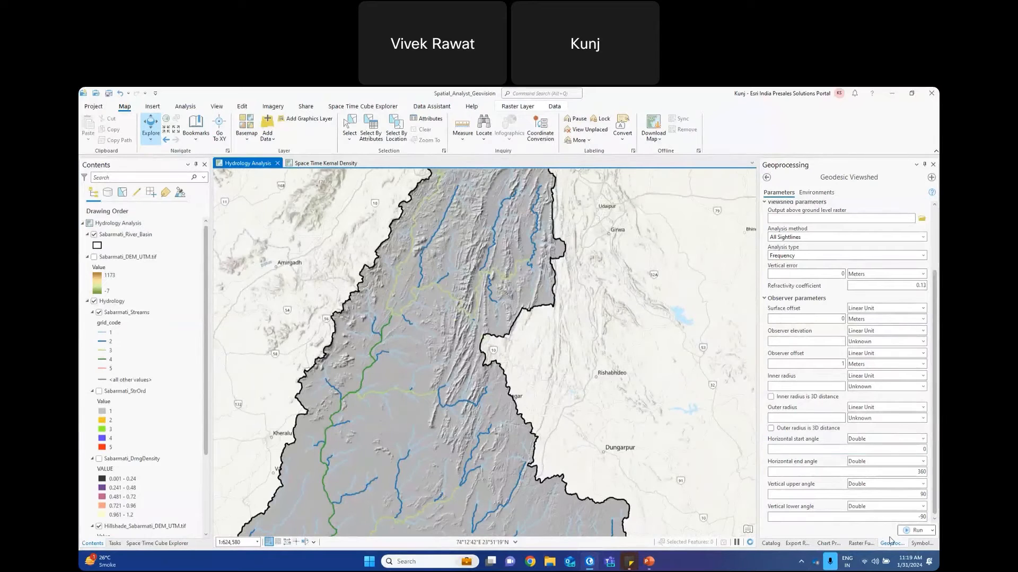
- Return to the toolbox list and expand the Hydrology toolset of the Spatial Analyst Tools
click(766, 177)
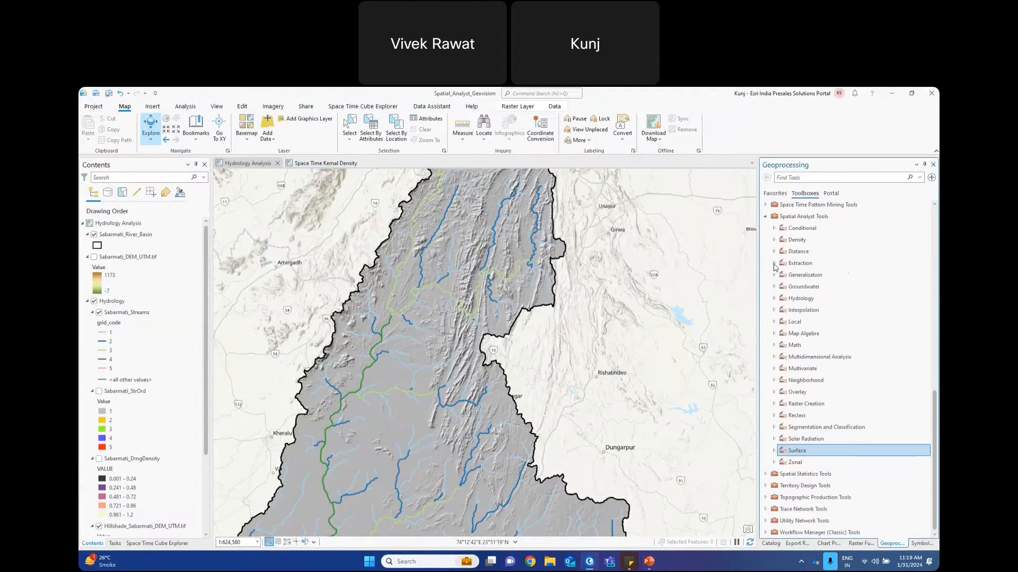
click(774, 298)
scroll(861, 287, down, 2)
- Examine the stream network of the Sabarmati_Streams layer from the basin's outlet up to its northern hills
drag(418, 487, 447, 325)
scroll(447, 325, down, 2)
scroll(431, 374, down, 2)
drag(387, 445, 447, 306)
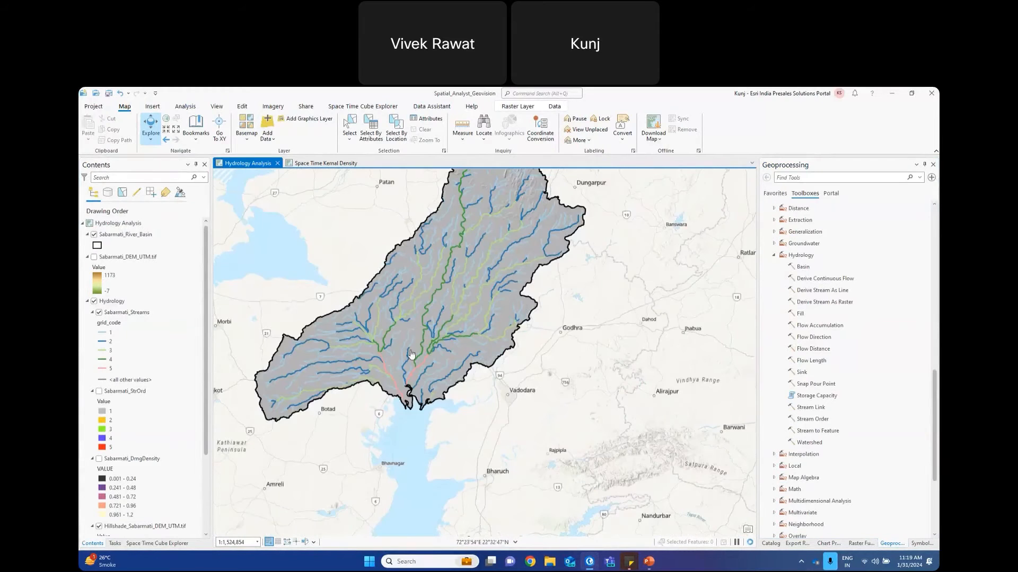
scroll(411, 356, up, 2)
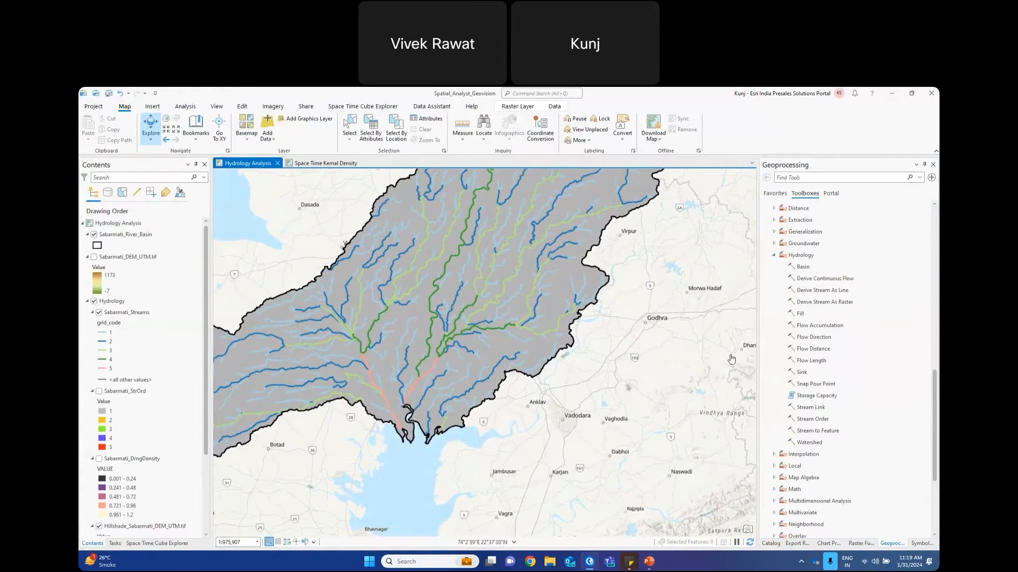
drag(483, 376, 463, 497)
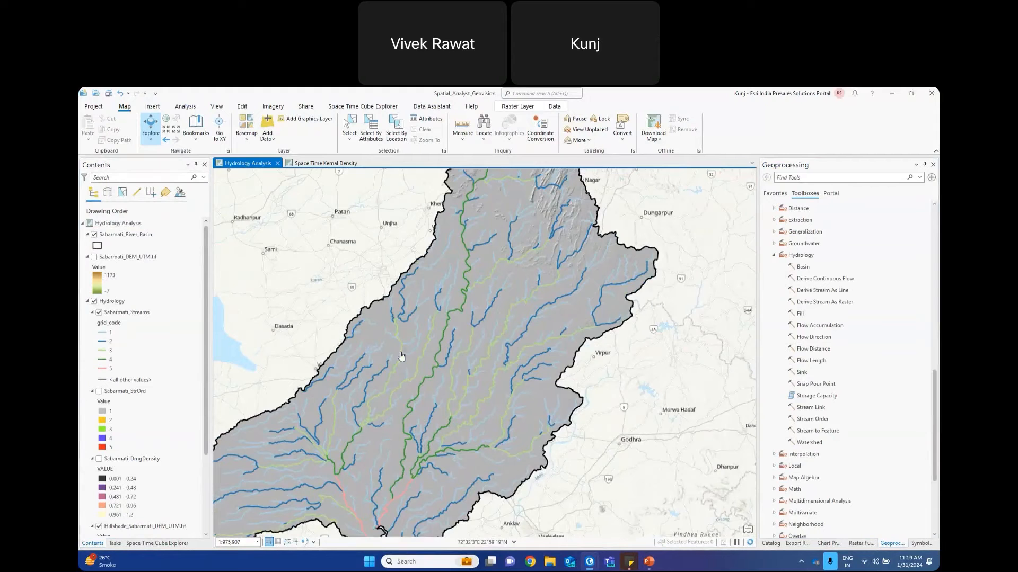
drag(496, 285, 461, 381)
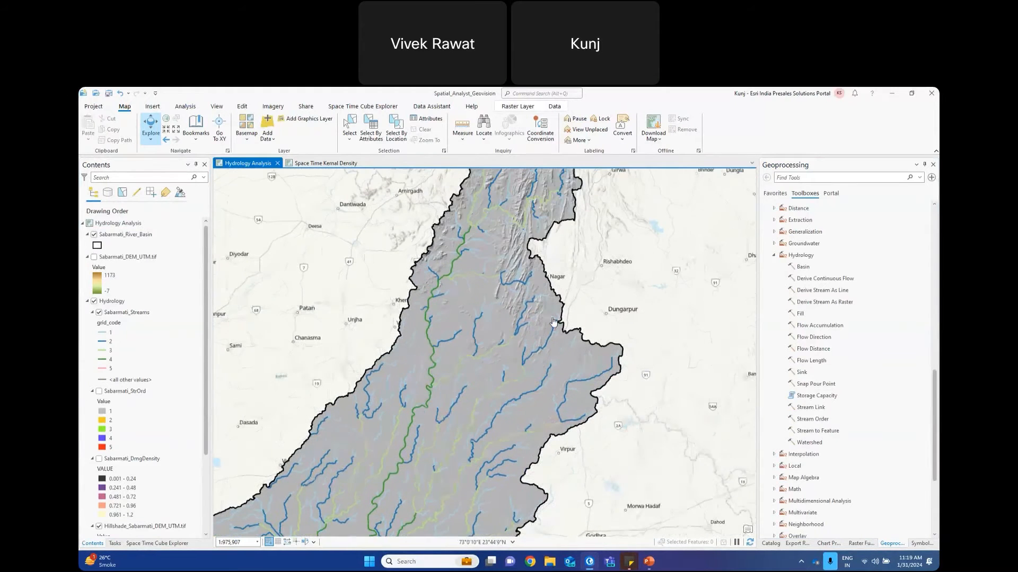
drag(297, 392, 333, 258)
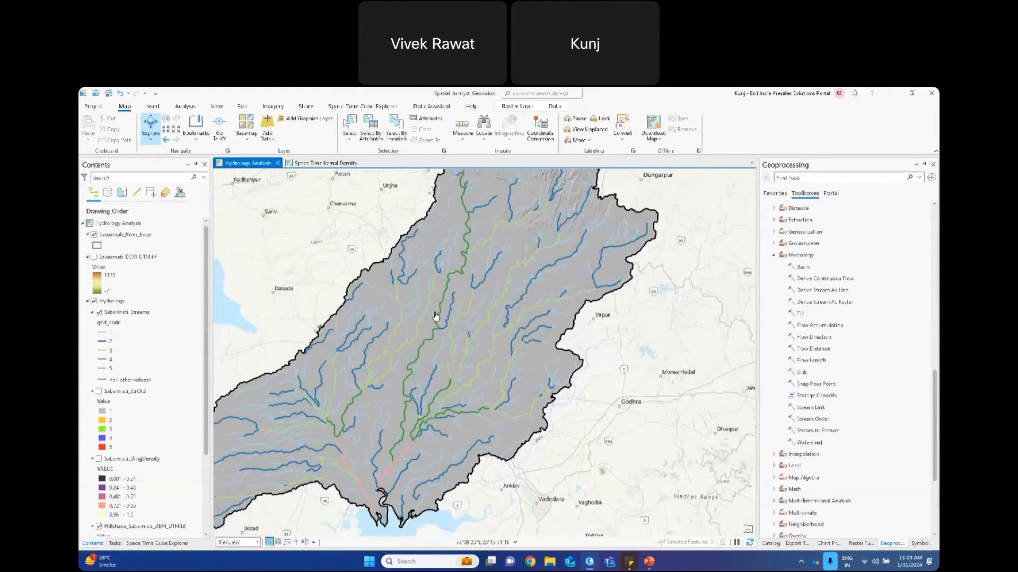
- Open the attribute table of the Sabarmati_Streams layer and reduce its height to leave more room for the map
click(133, 313)
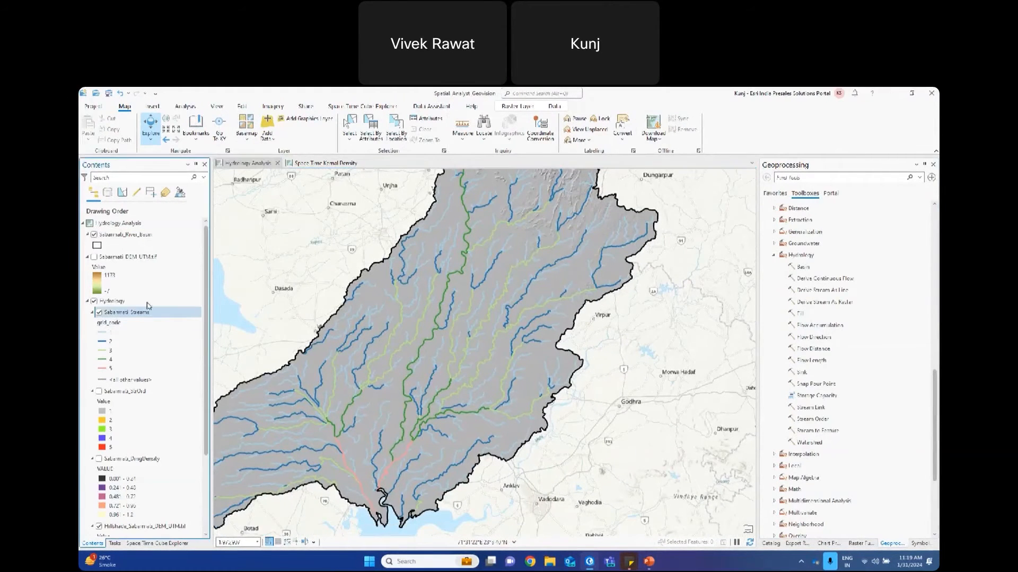
right_click(145, 311)
click(171, 276)
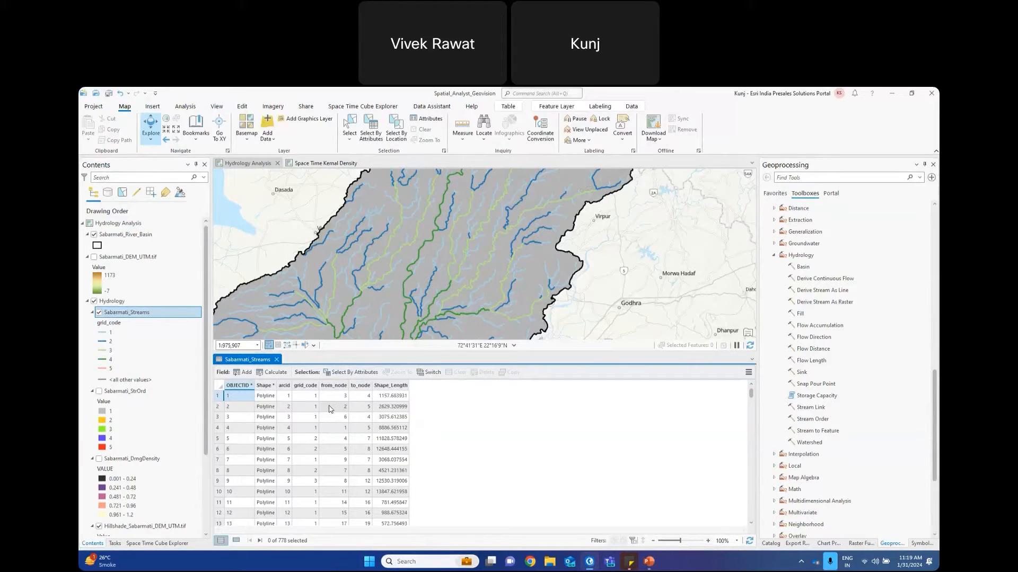
drag(357, 354, 357, 457)
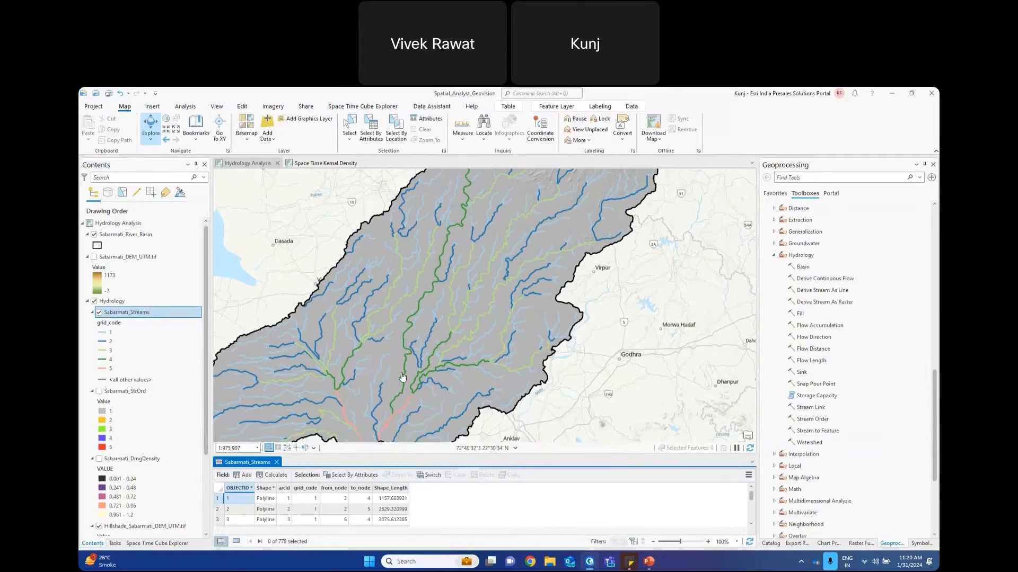
- Examine the stream orders in the southern and central basin up close and collapse the Hydrology group
scroll(373, 336, up, 5)
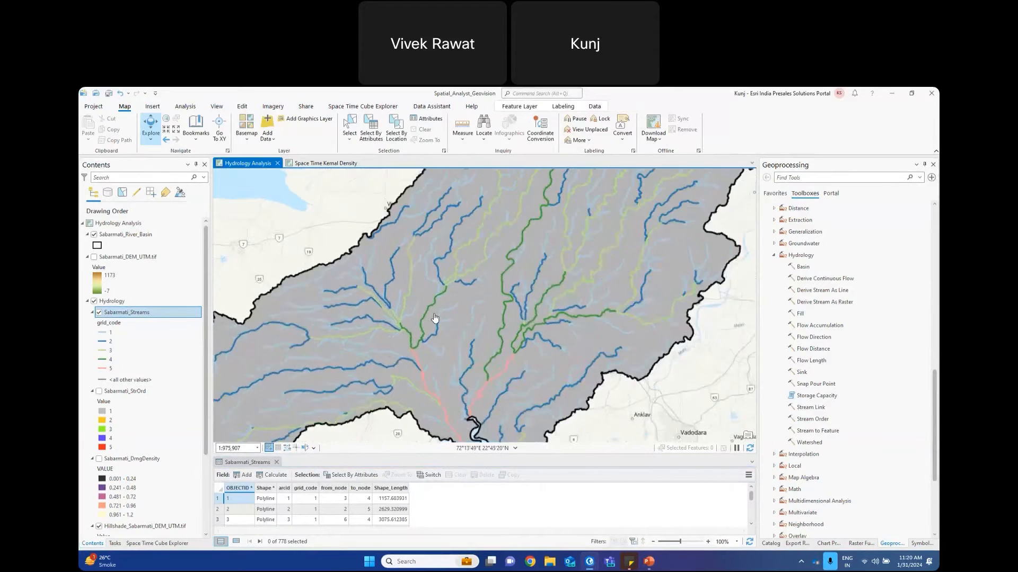
drag(617, 244, 422, 365)
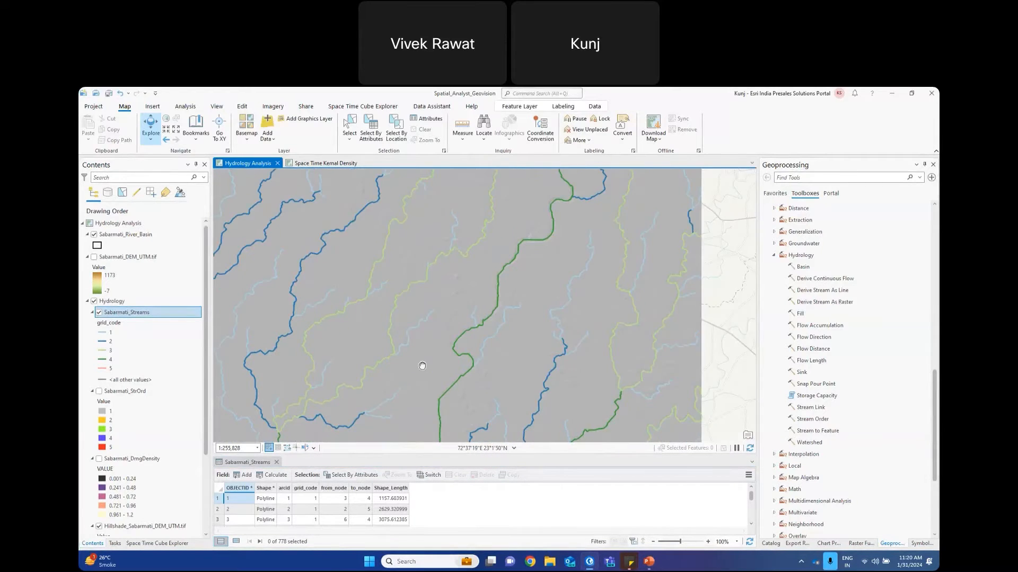
drag(539, 302, 493, 345)
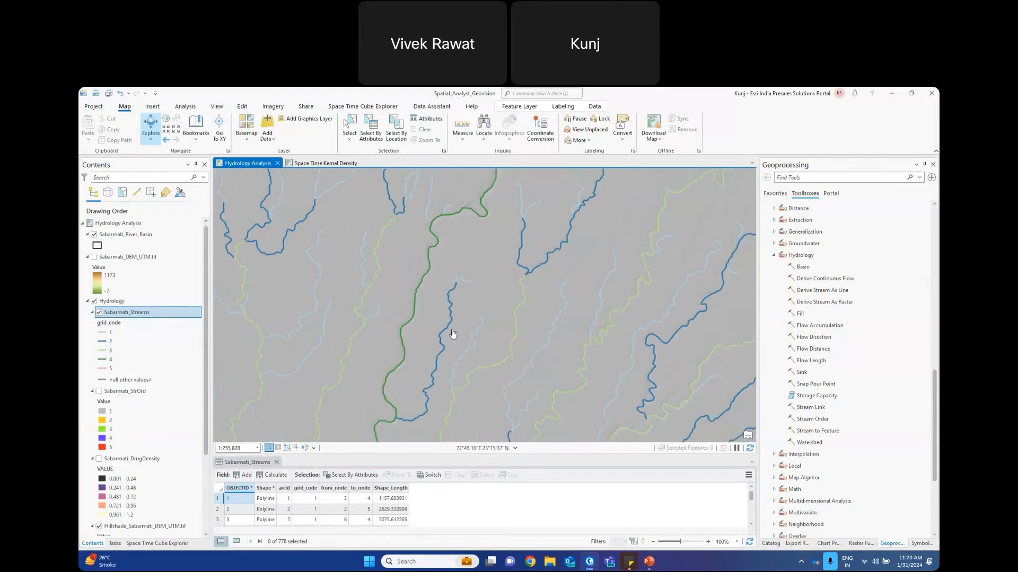
scroll(452, 335, down, 4)
drag(509, 269, 484, 275)
drag(437, 366, 516, 259)
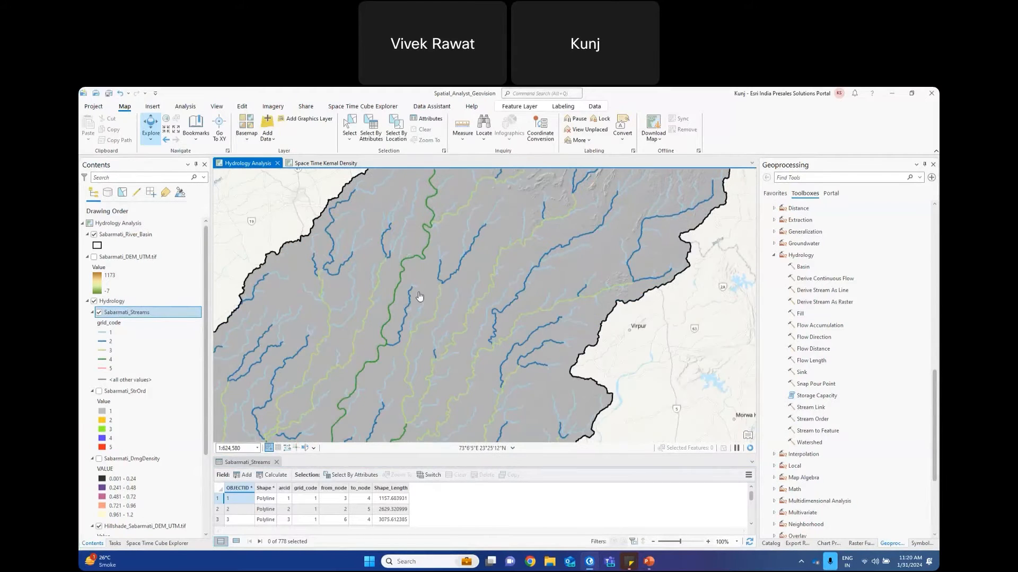
click(87, 301)
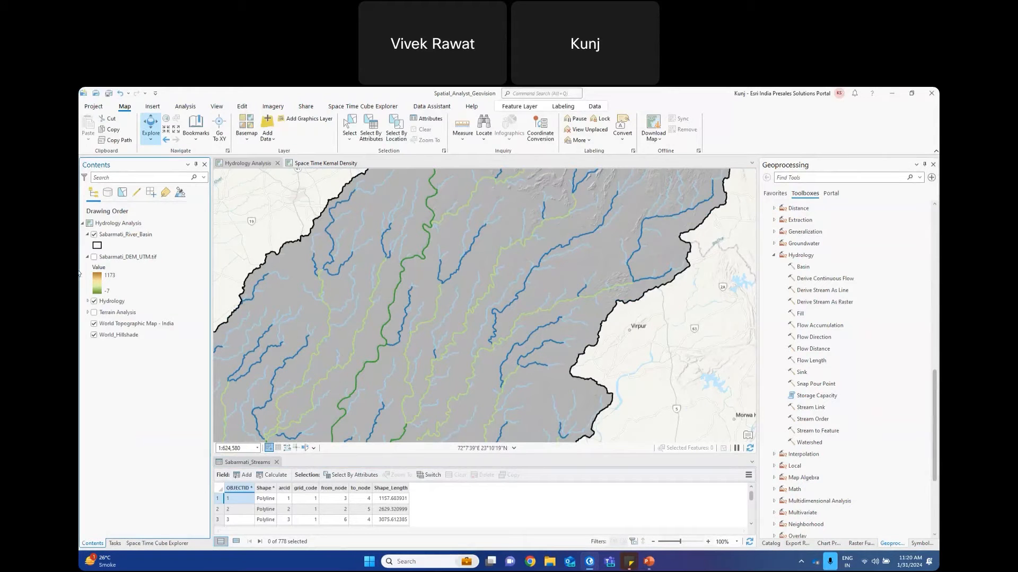
- Hide the Hydrology group, switch to the Solar_in_Glover project and view its solar radiation map more closely
click(94, 301)
mouse_move(589, 561)
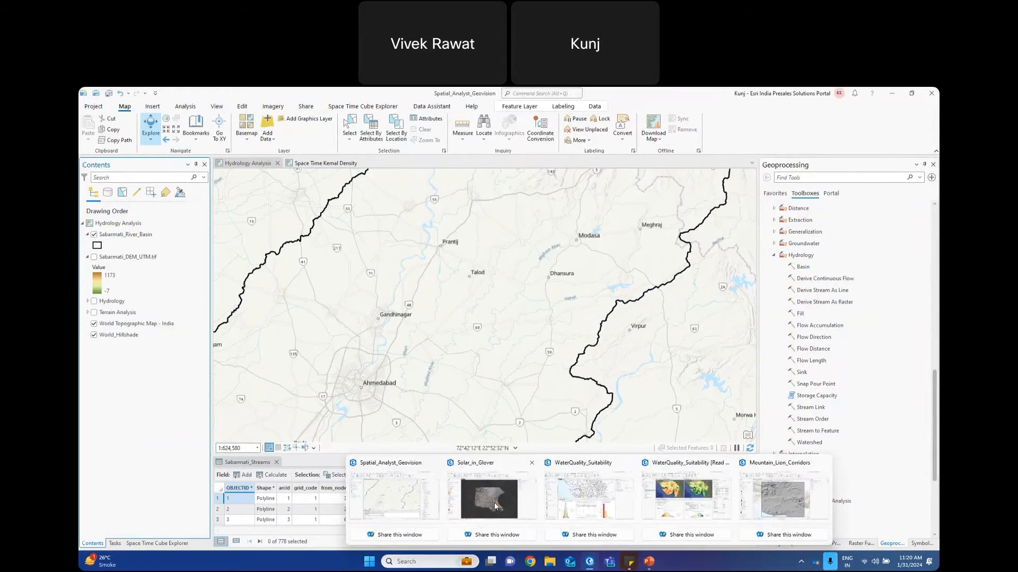
click(495, 506)
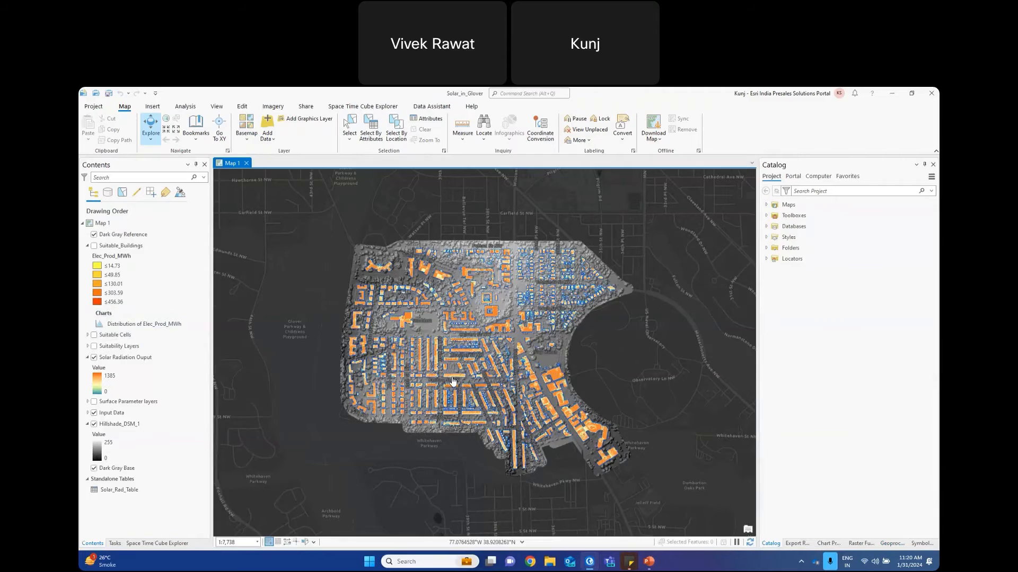
scroll(451, 382, up, 1)
scroll(452, 382, up, 1)
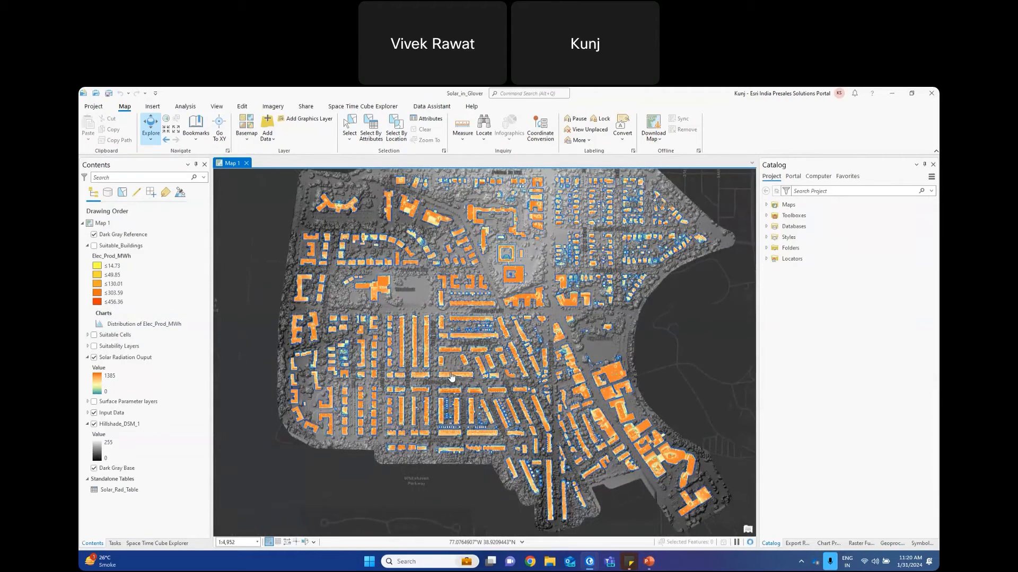
scroll(450, 374, down, 1)
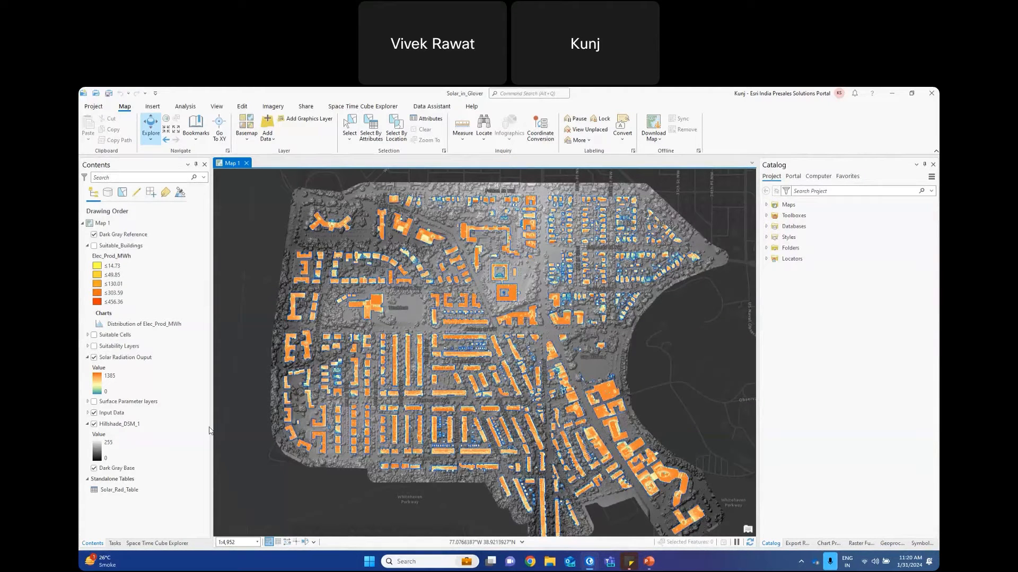
- Expand the Input Data group, hide the Solar Radiation Ouput layer and examine the building footprints and DSM across the neighbourhood
click(87, 413)
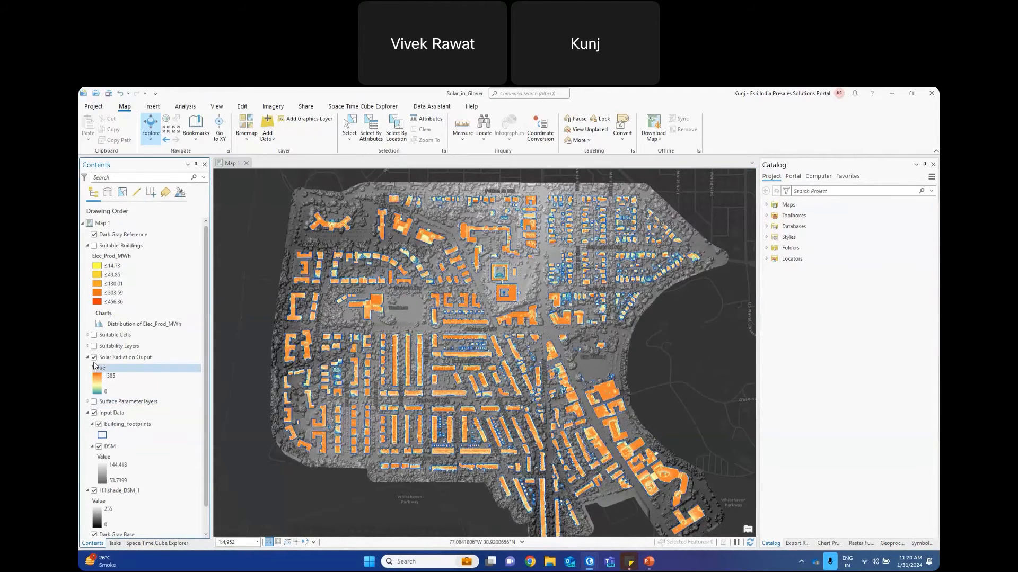
click(94, 358)
drag(383, 403, 405, 385)
scroll(405, 385, up, 3)
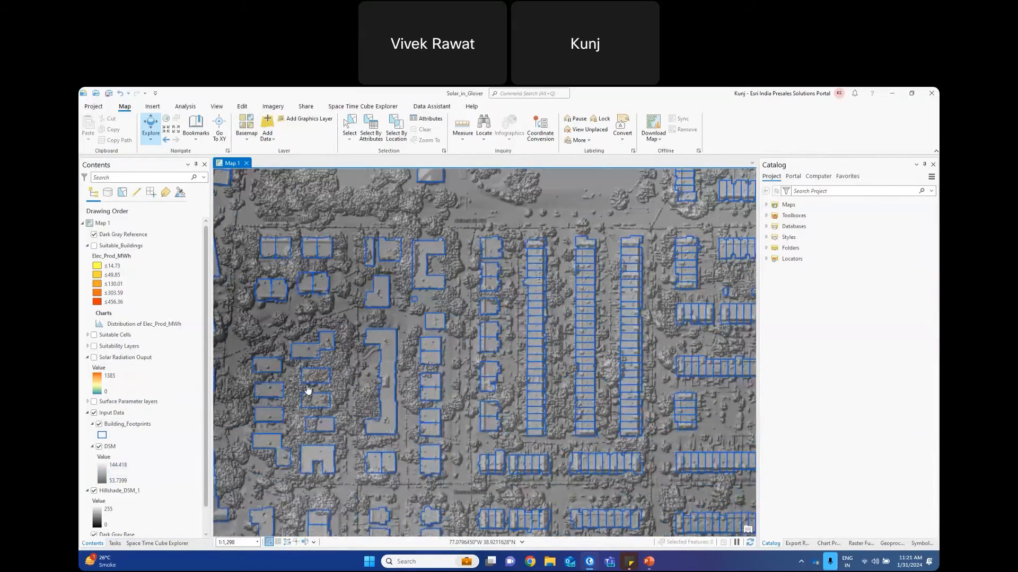
scroll(330, 337, down, 2)
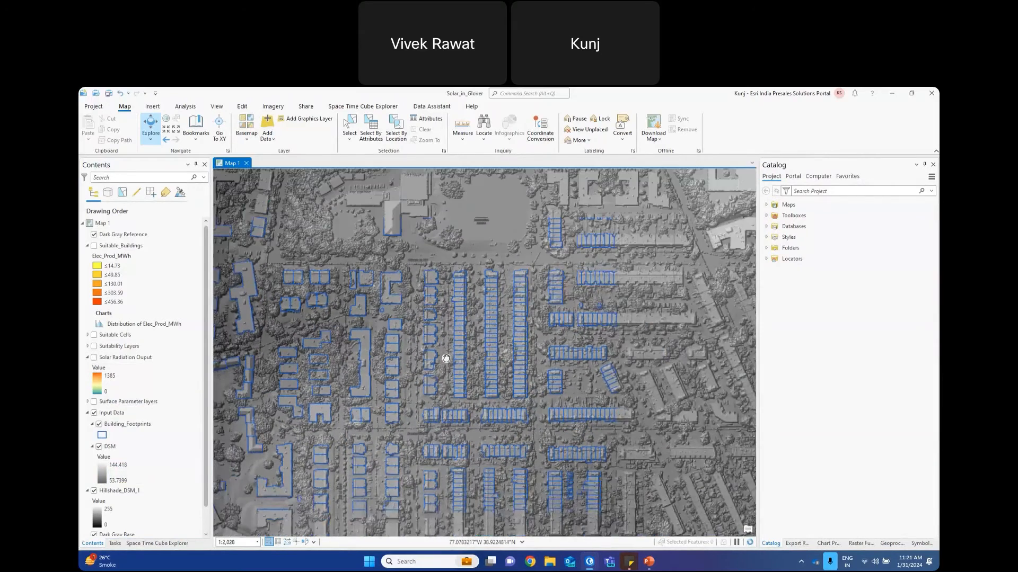
drag(446, 411, 325, 499)
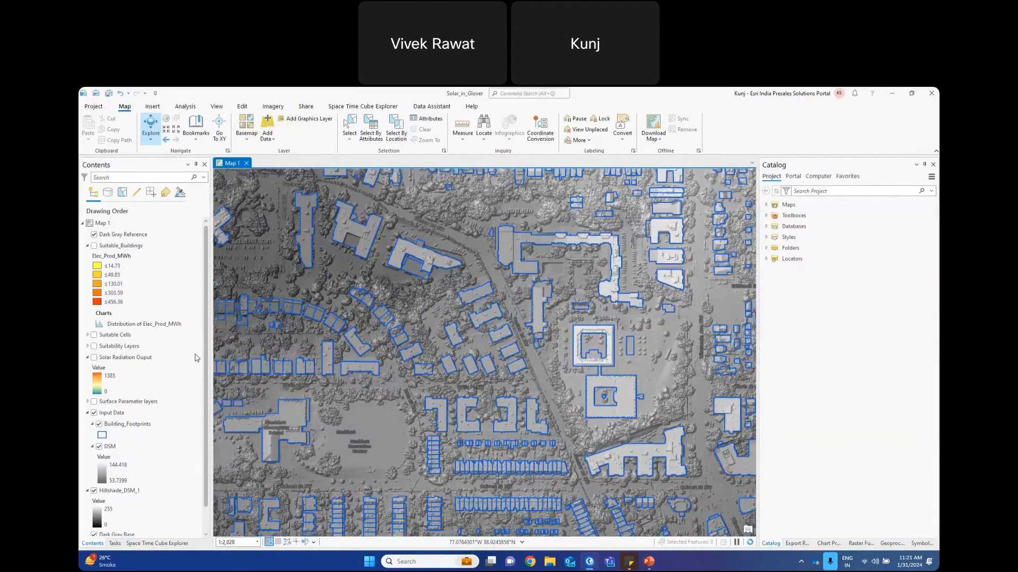
scroll(412, 365, down, 2)
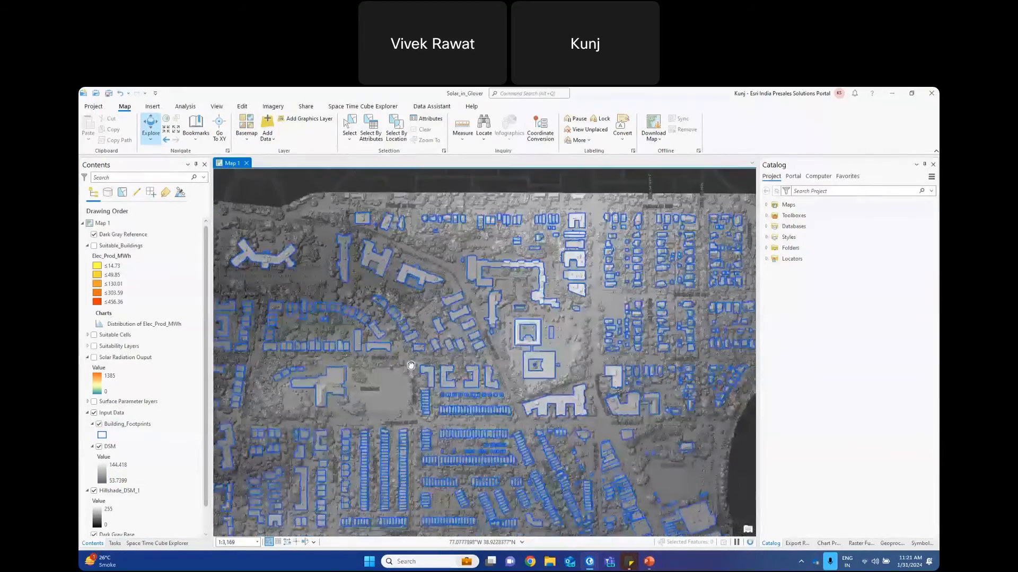
drag(412, 365, 437, 327)
drag(475, 387, 463, 330)
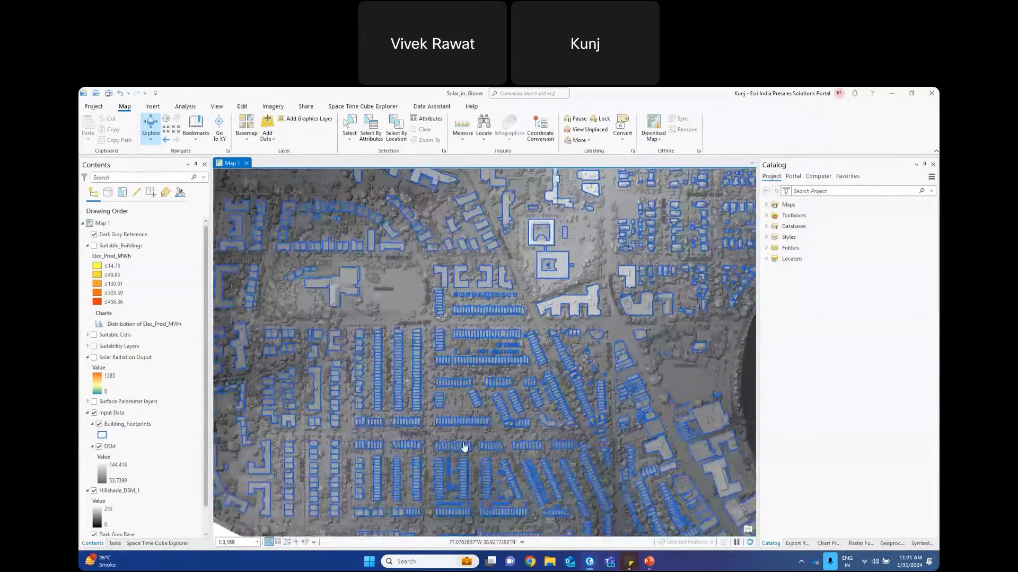
drag(459, 447, 448, 400)
drag(482, 345, 486, 372)
- Open the geoprocessing toolboxes and expand the Solar Radiation toolset of the Spatial Analyst Tools
click(892, 544)
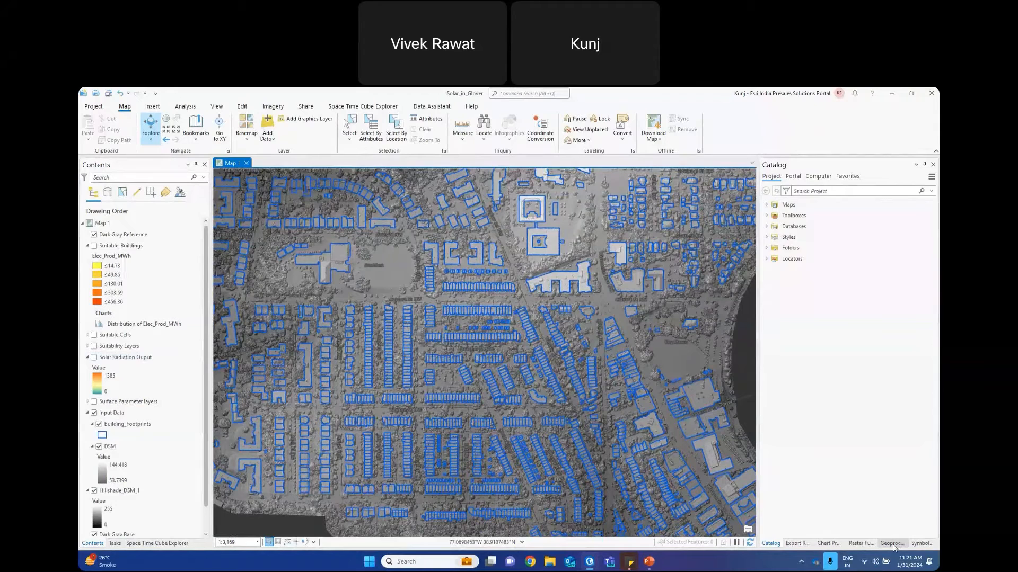
click(805, 195)
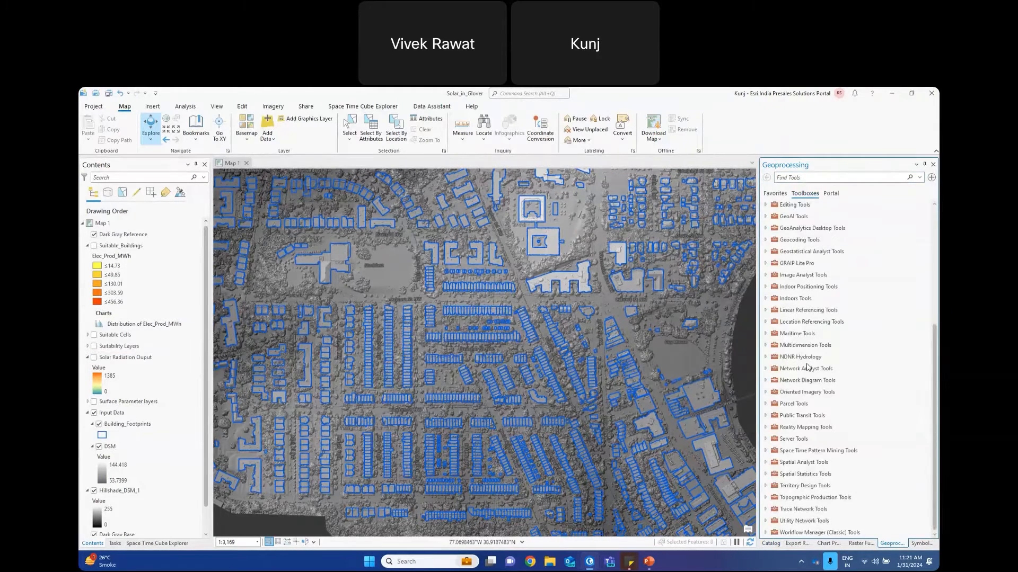
click(765, 462)
scroll(819, 429, down, 1)
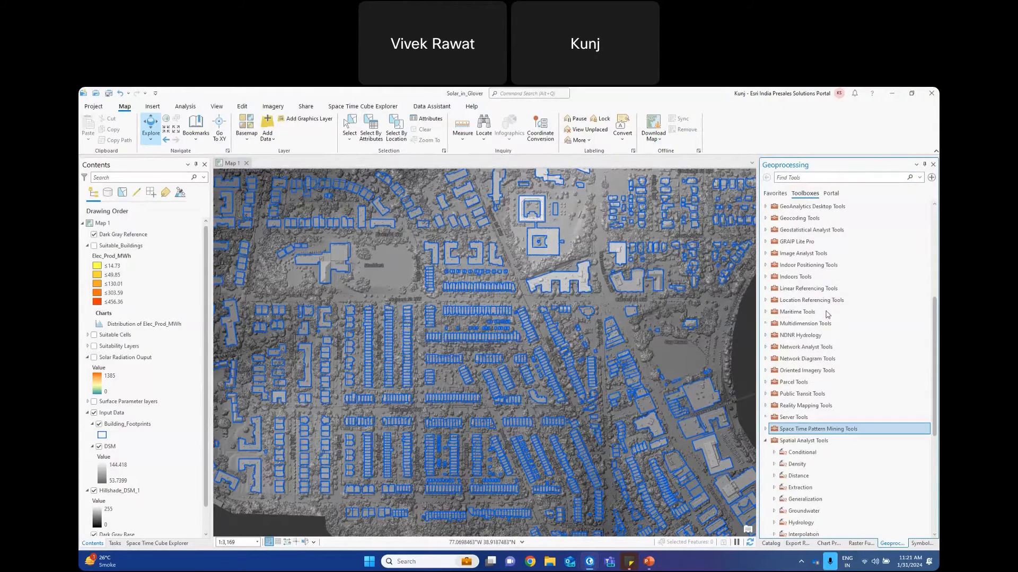
scroll(829, 314, down, 5)
scroll(833, 364, down, 3)
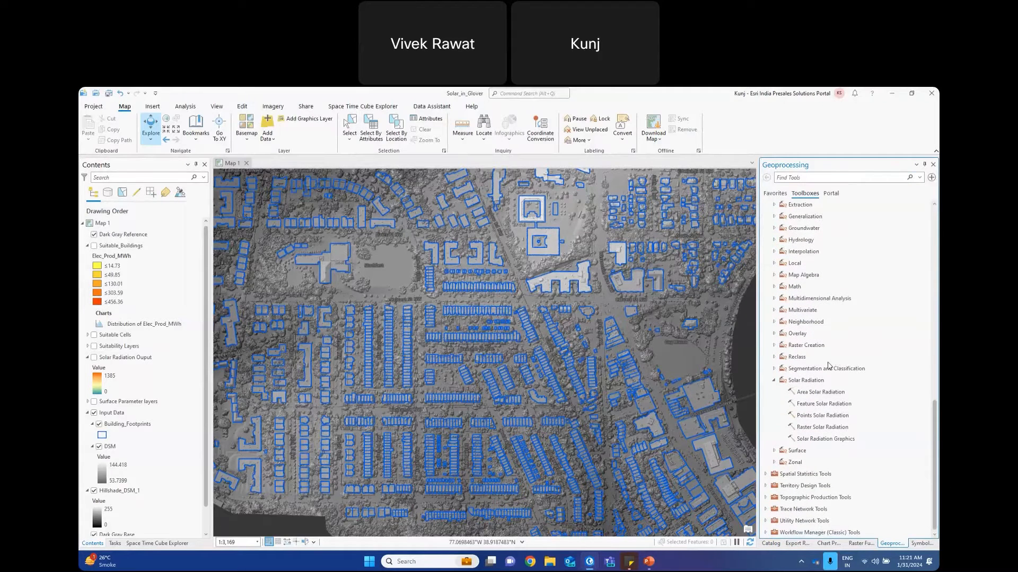
- Show the Solar Radiation Ouput layer again and examine the radiation on the rooftops around the school and the blocks south of it
click(94, 358)
scroll(371, 275, up, 3)
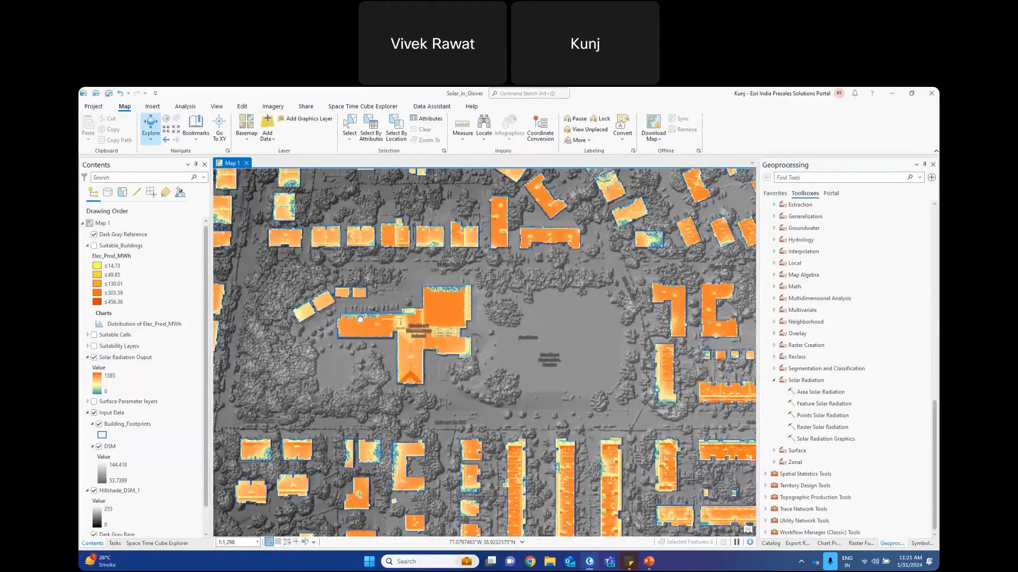
drag(360, 319, 519, 332)
drag(455, 431, 395, 305)
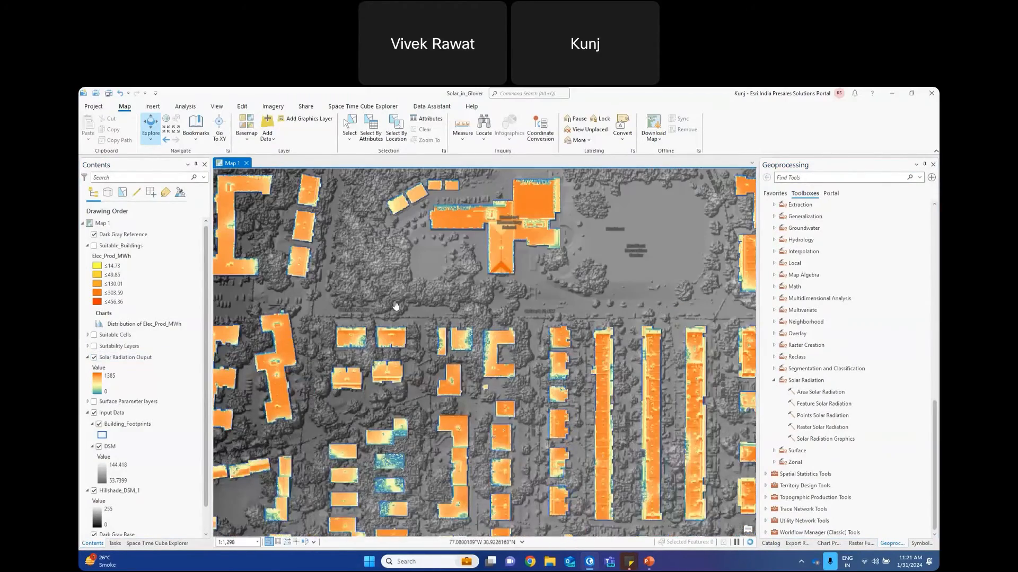
scroll(395, 305, down, 2)
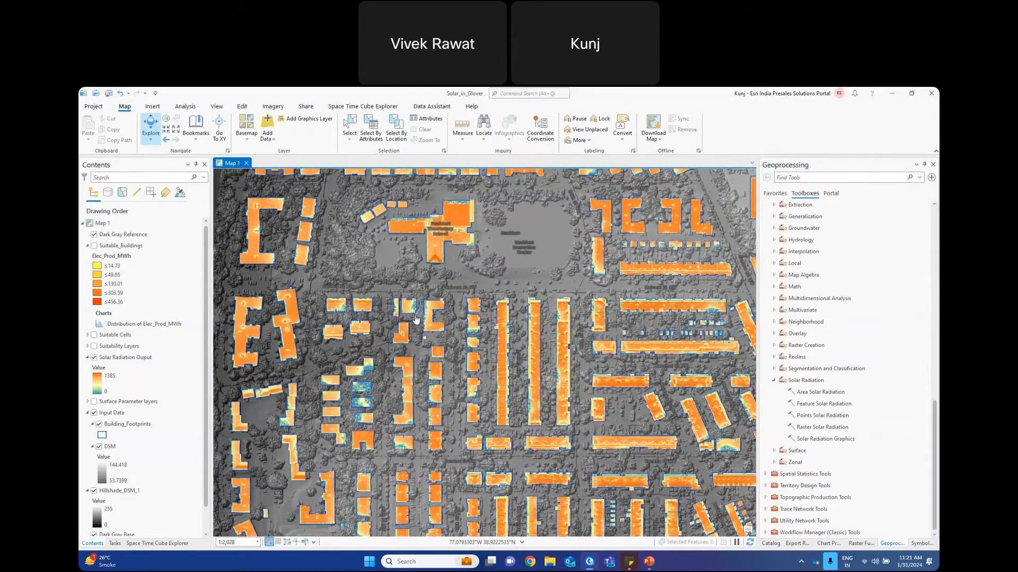
drag(416, 319, 409, 291)
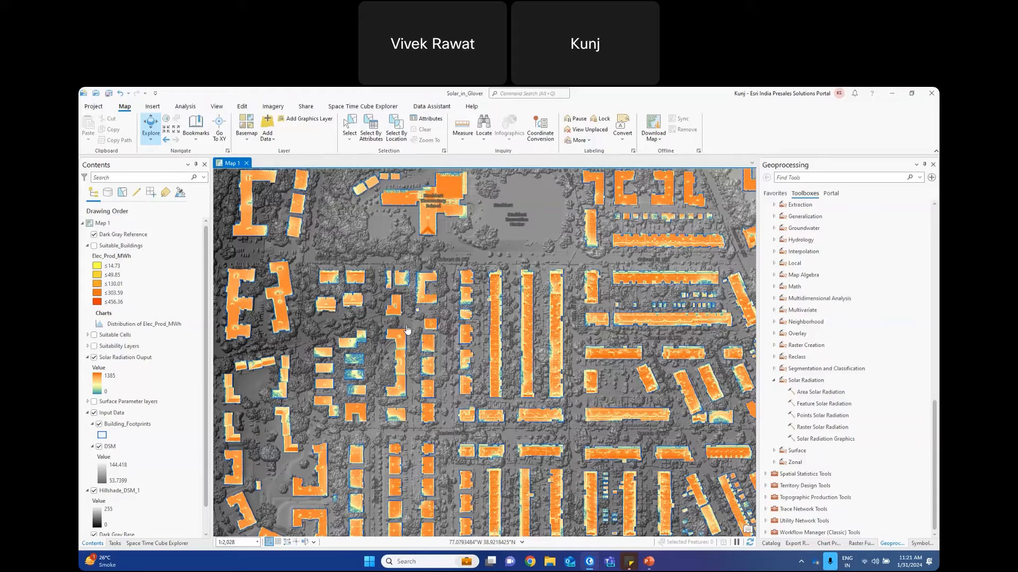
- Expand and display the Suitability Layers group instead of the Solar Radiation Ouput layer, and open the Con tool from the Conditional toolset
click(87, 346)
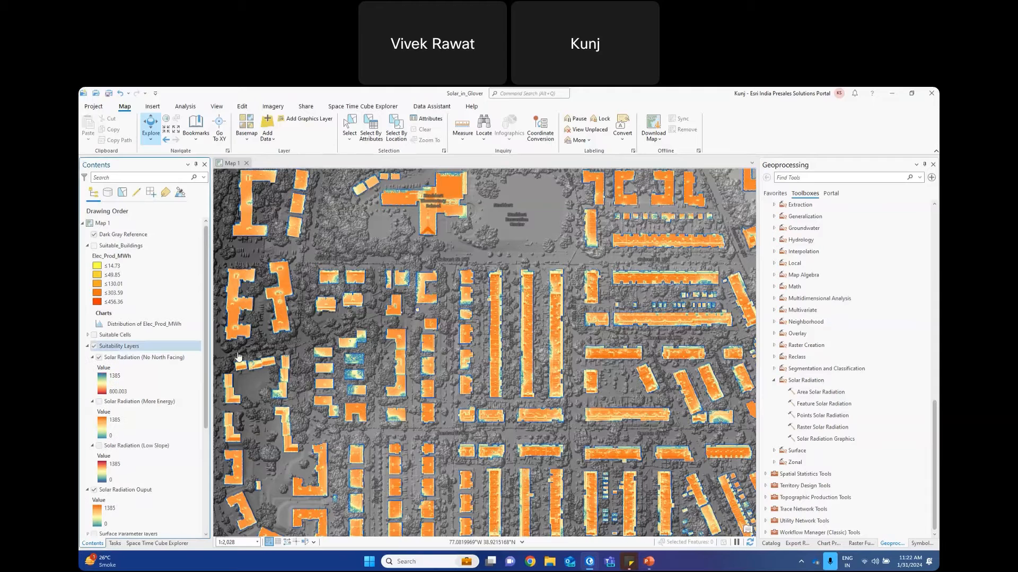
click(94, 346)
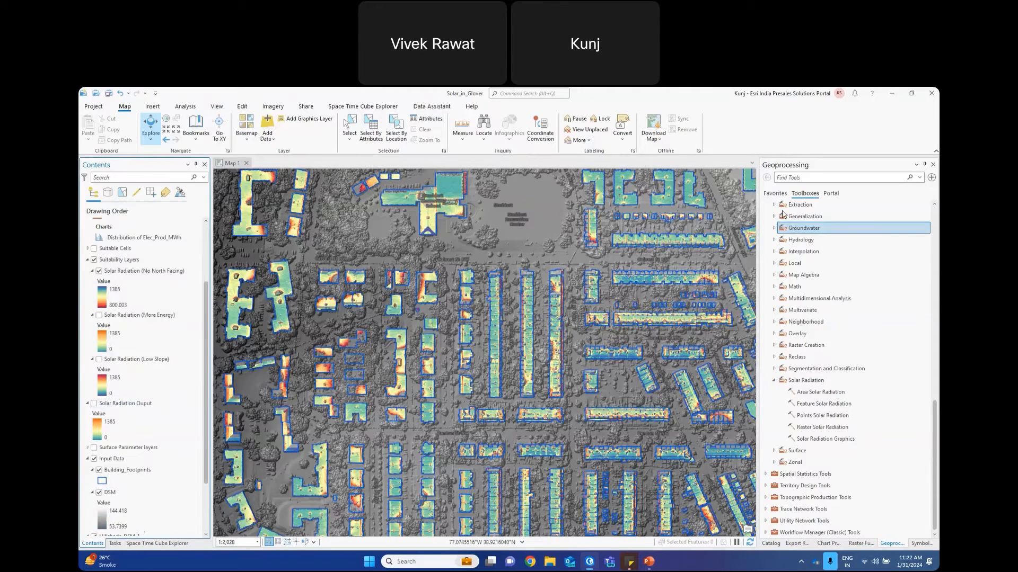
scroll(792, 249, up, 4)
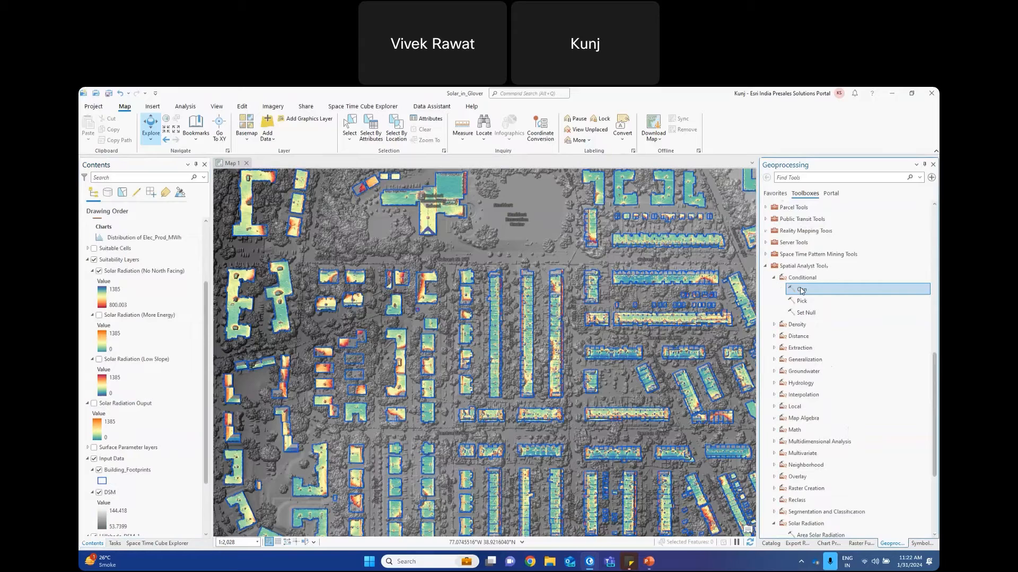
click(802, 291)
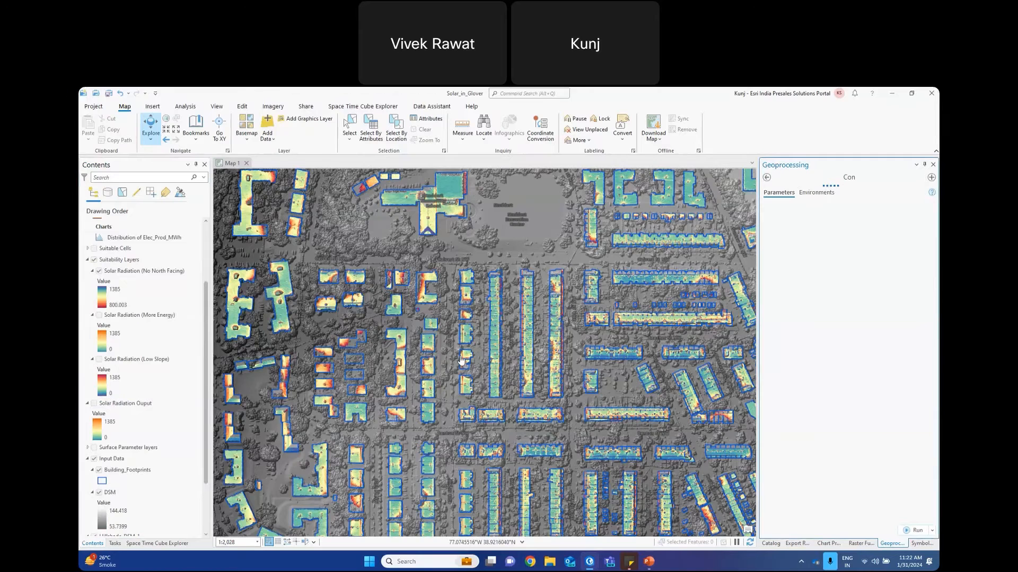
drag(379, 379, 377, 317)
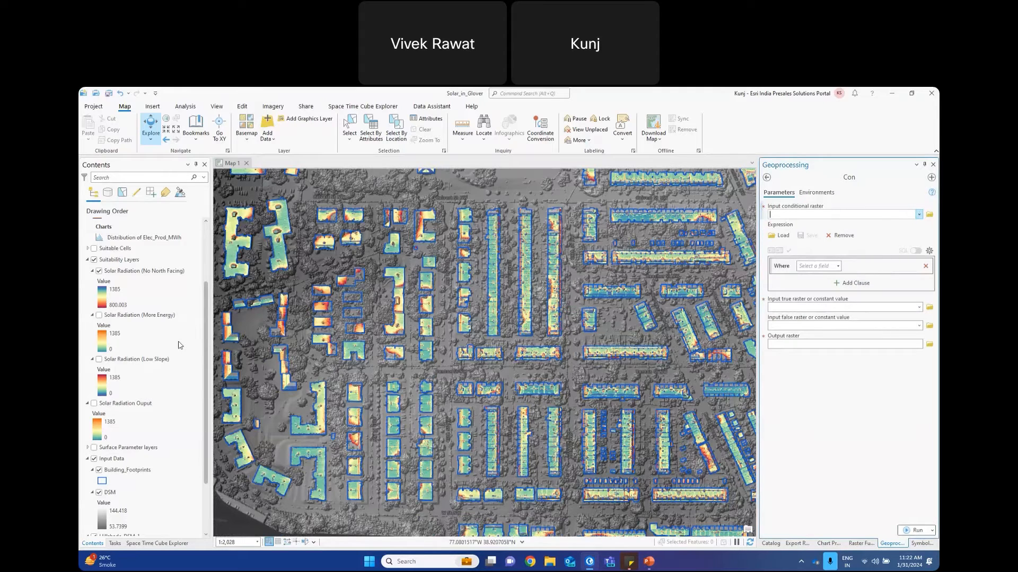
- Display Solar Radiation (Low Slope) instead of Solar Radiation (No North Facing) and examine the rooftops up close
click(98, 271)
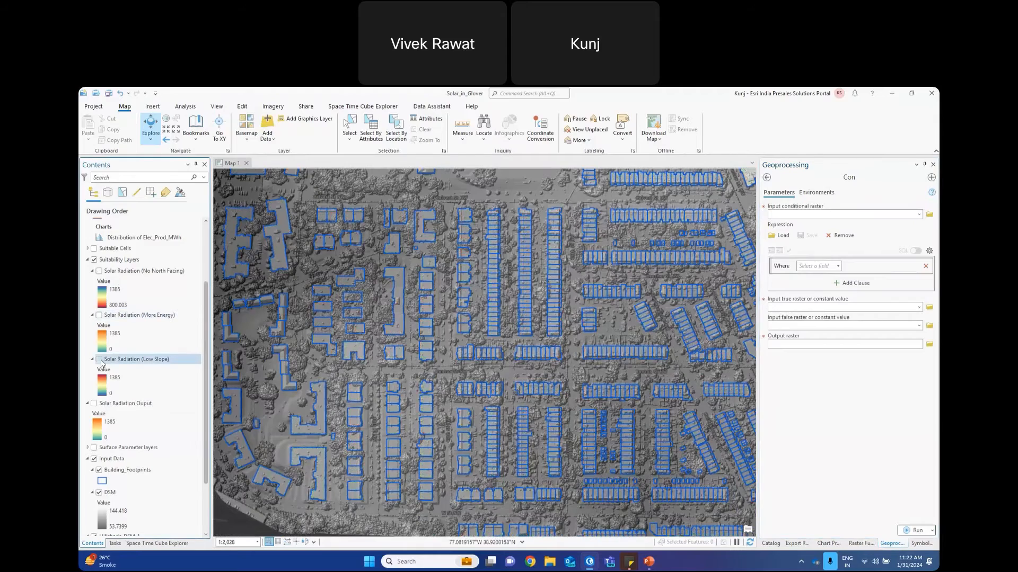
click(99, 360)
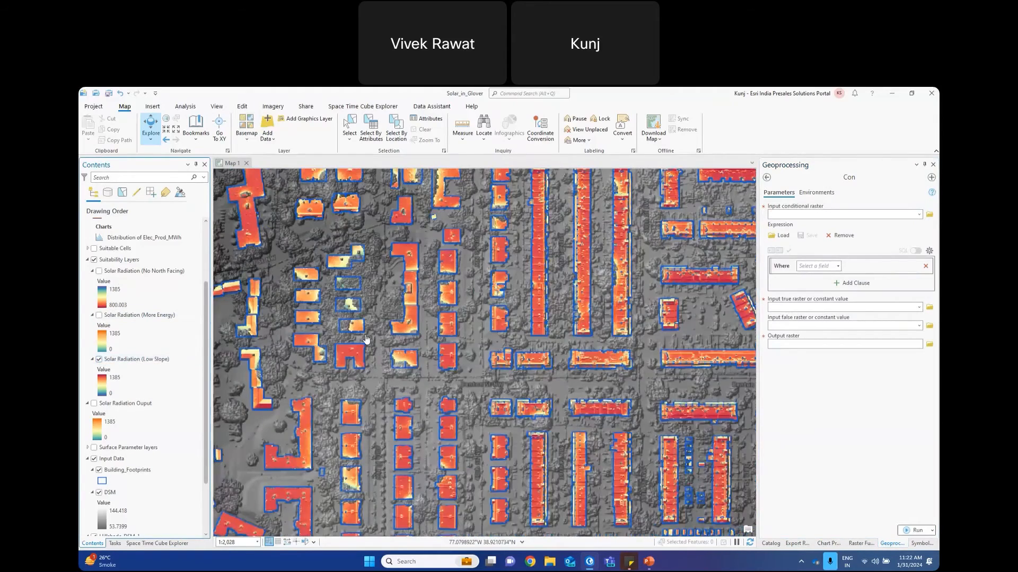
scroll(420, 263, up, 5)
scroll(420, 264, down, 2)
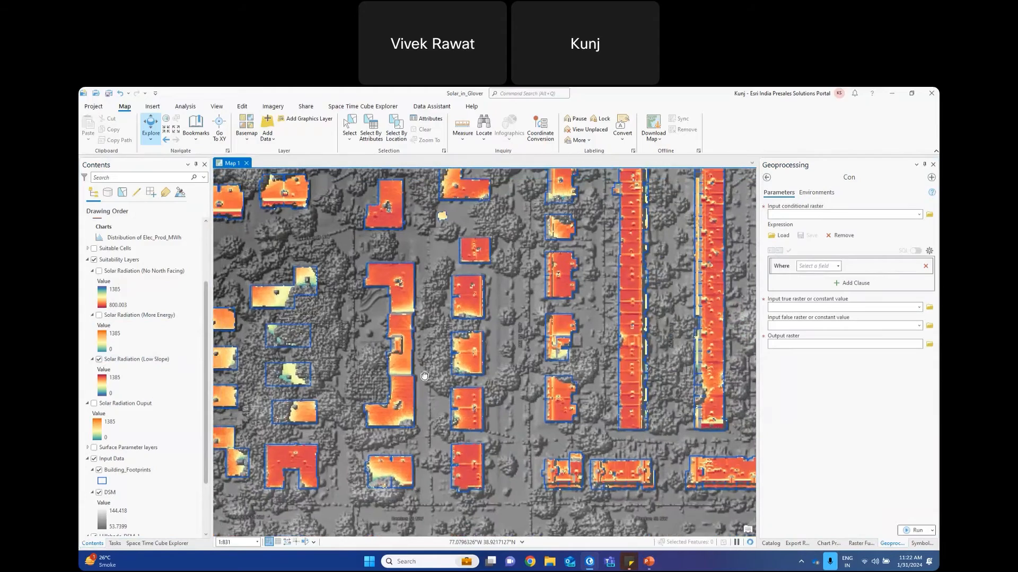
drag(366, 285, 424, 376)
drag(468, 230, 489, 309)
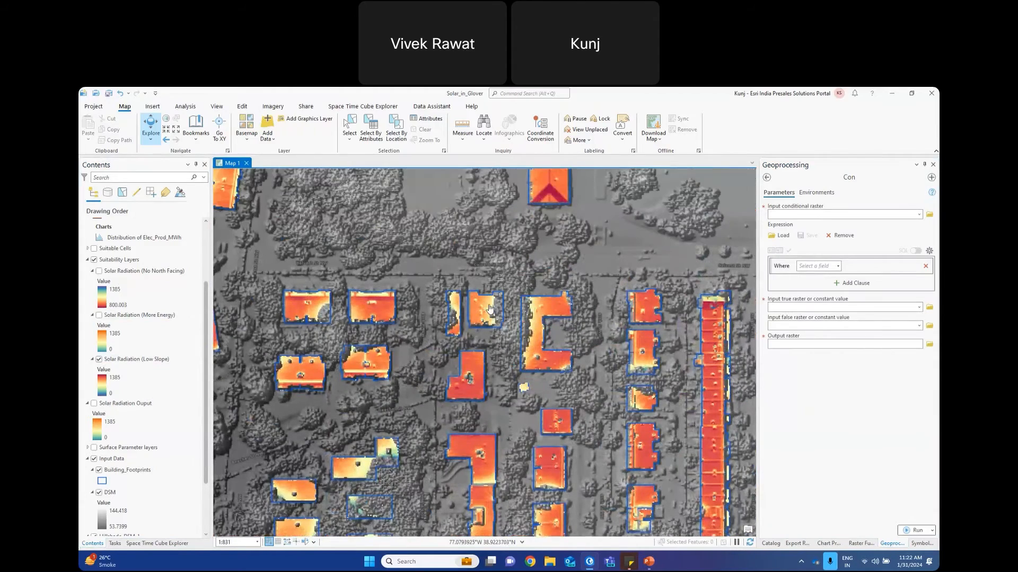
scroll(490, 309, up, 1)
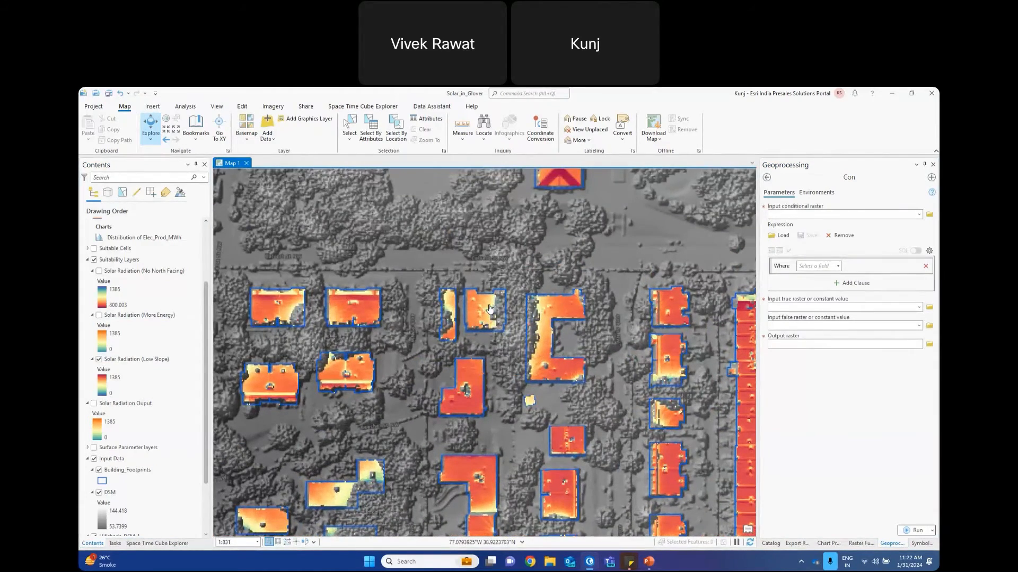
scroll(489, 309, up, 2)
scroll(489, 309, down, 2)
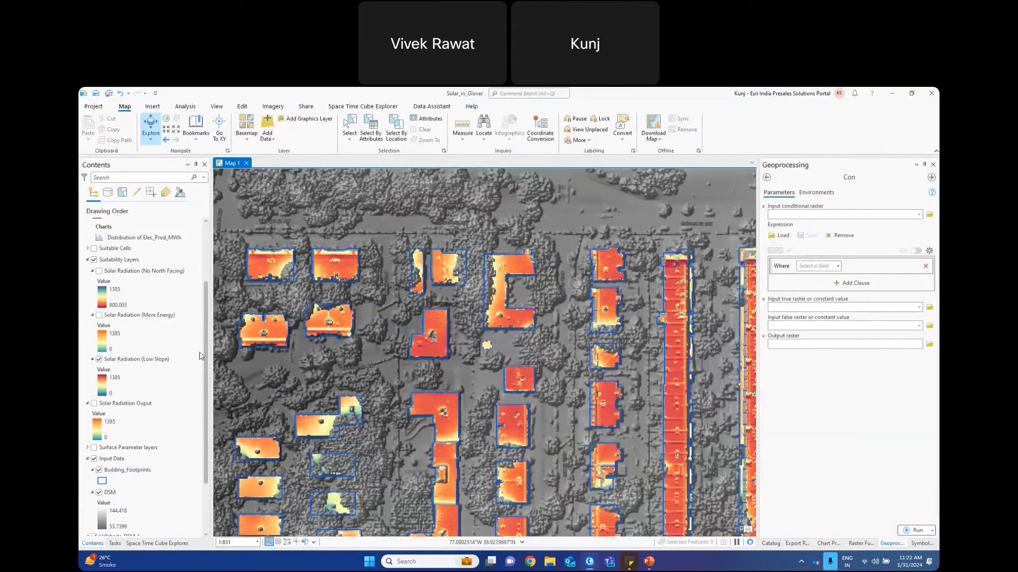
- Display Solar Radiation (More Energy) instead of the Low Slope layer and examine the remaining rooftop areas
click(99, 360)
click(99, 316)
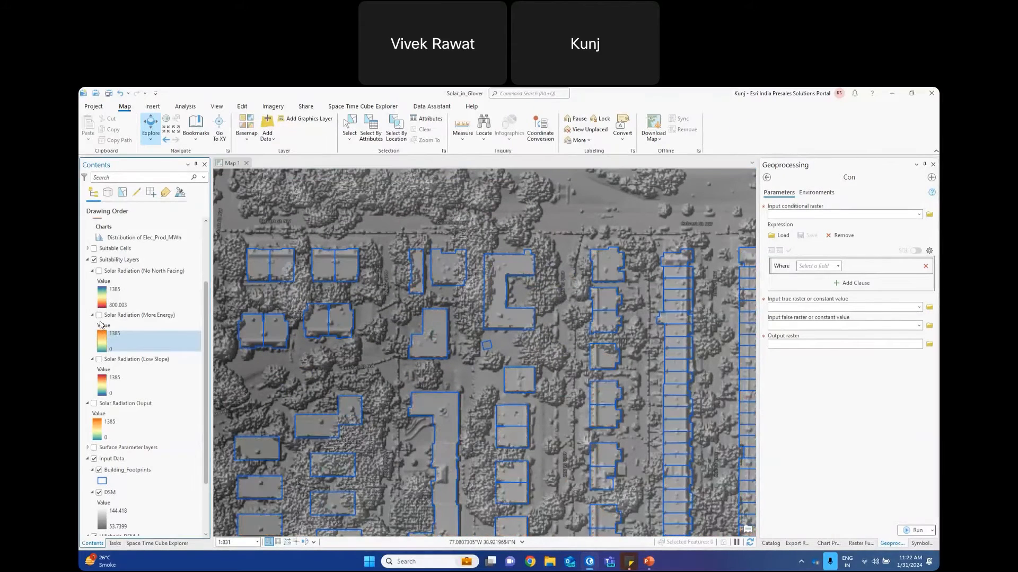
drag(549, 410, 471, 281)
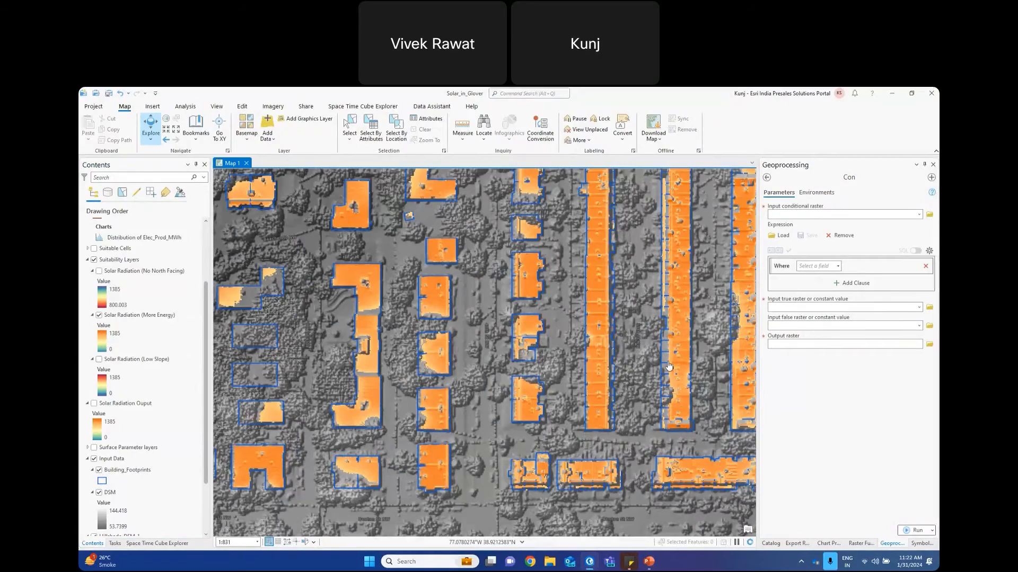
drag(669, 366, 519, 400)
drag(602, 231, 545, 375)
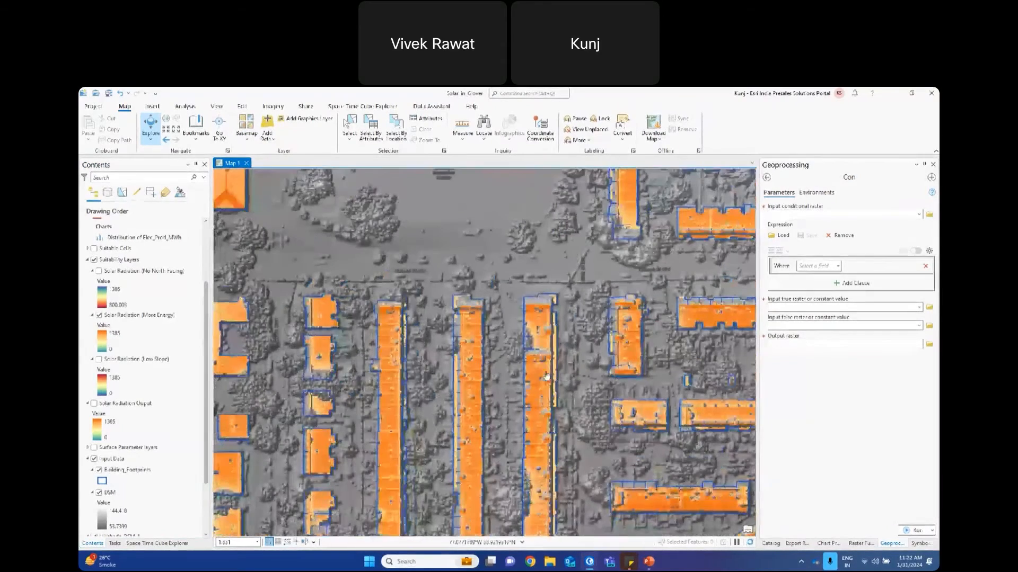
- Display Solar Radiation (No North Facing) instead of the More Energy layer and inspect individual roofs at a large scale
click(99, 315)
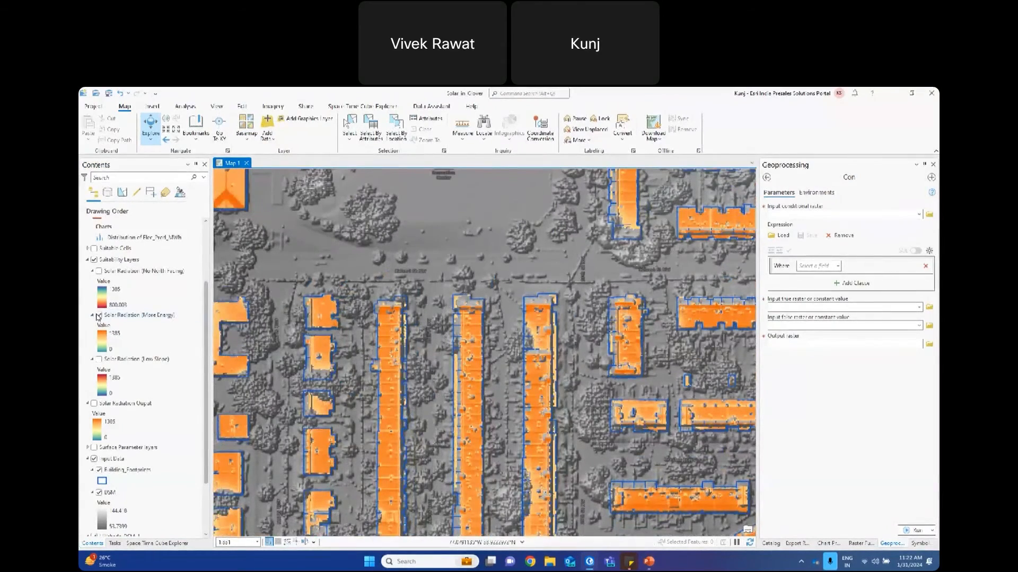
click(99, 272)
drag(395, 339, 523, 347)
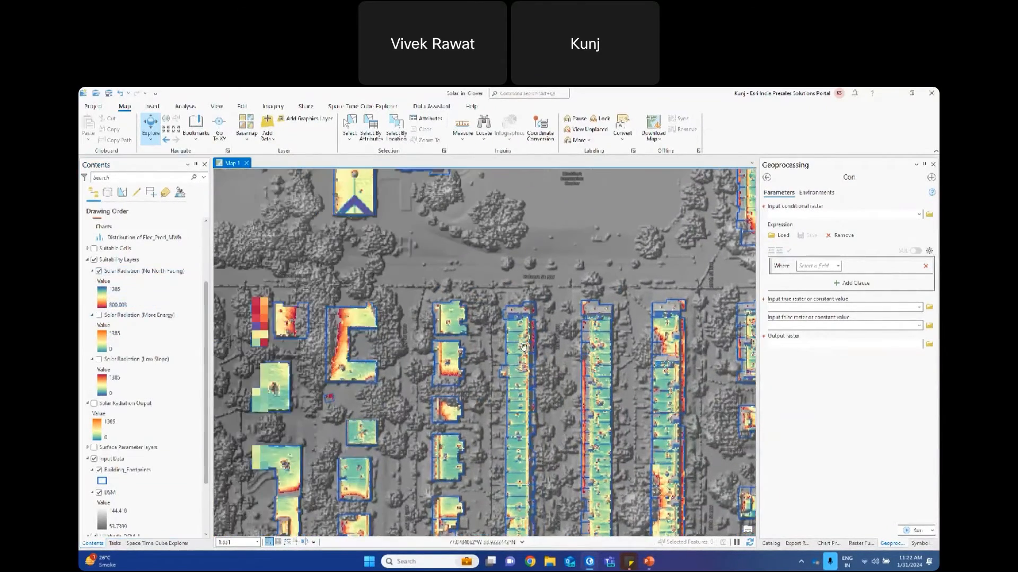
scroll(523, 347, up, 4)
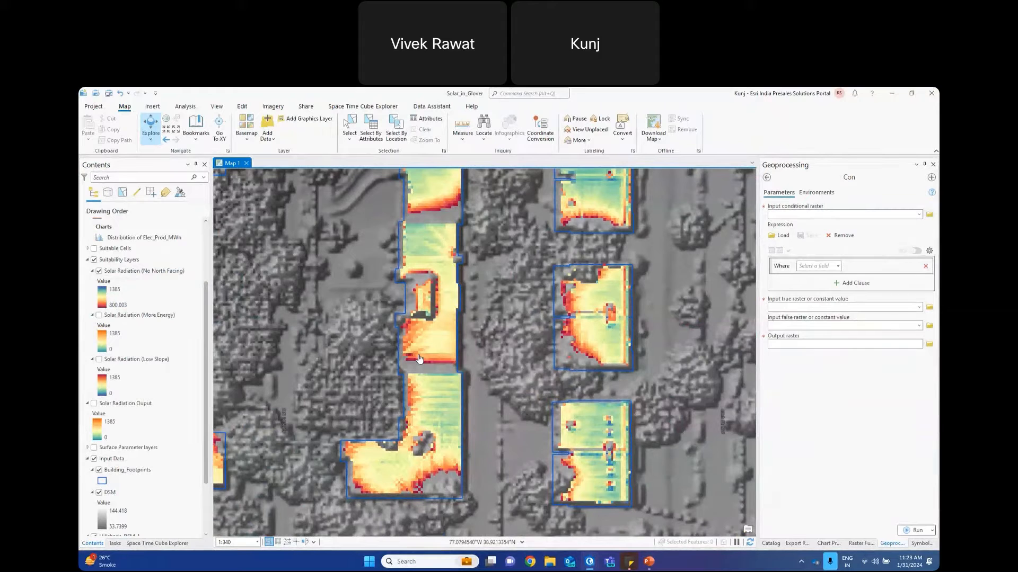
- Display Solar Radiation Ouput instead of the Suitability Layers group and examine the shaded rooftops among the trees
scroll(419, 359, down, 4)
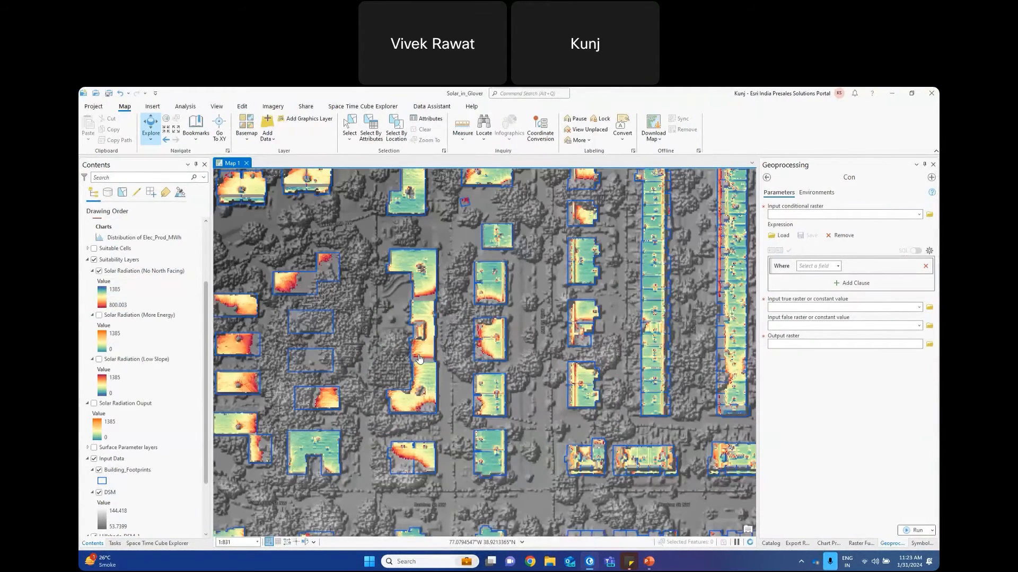
click(94, 259)
click(96, 404)
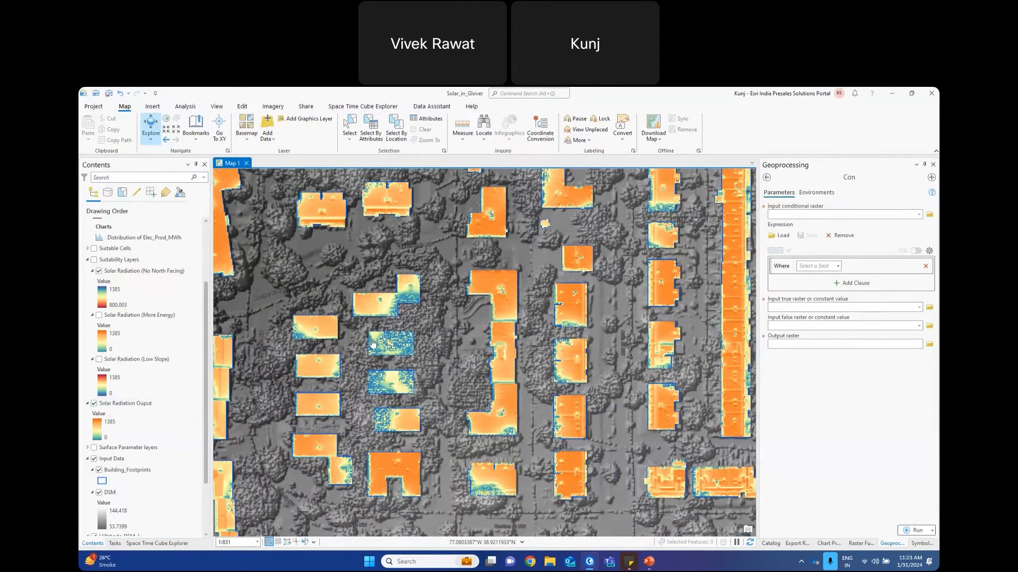
drag(382, 372, 433, 379)
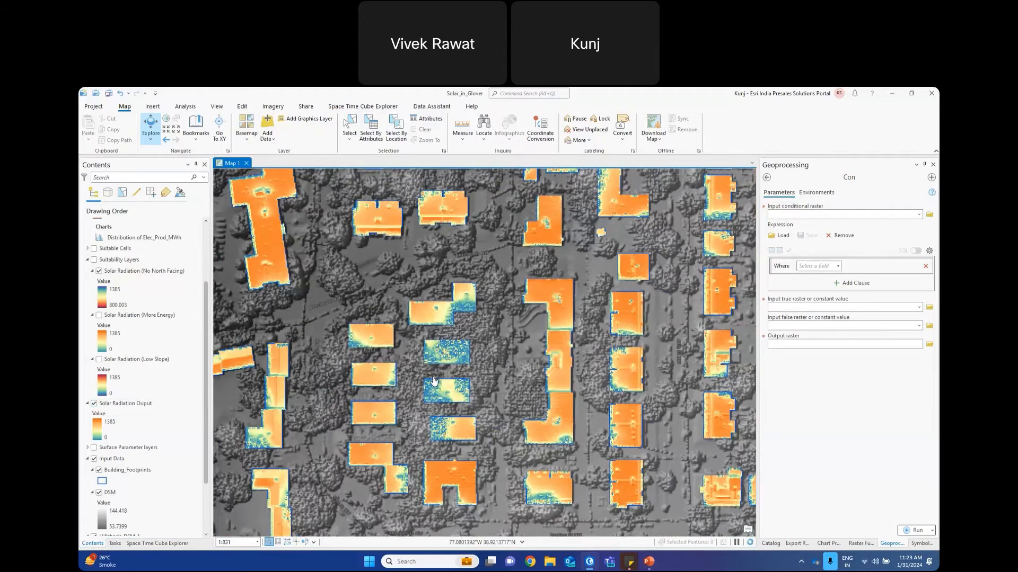
scroll(384, 398, up, 2)
- Display the Suitability Layers group instead of Solar Radiation Ouput and compare the same rooftops and surrounding neighbourhood
click(94, 403)
click(94, 259)
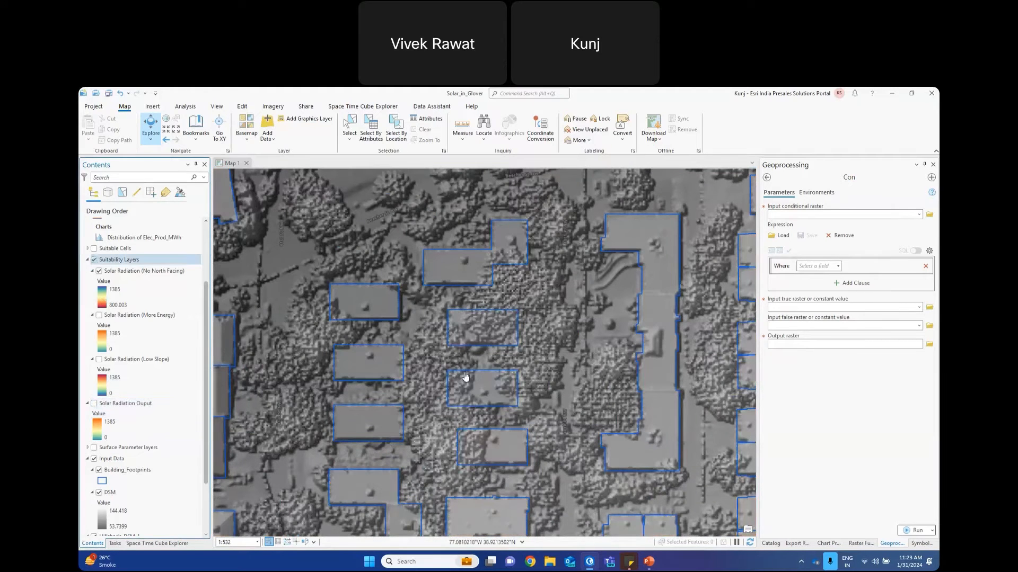
drag(499, 353, 521, 375)
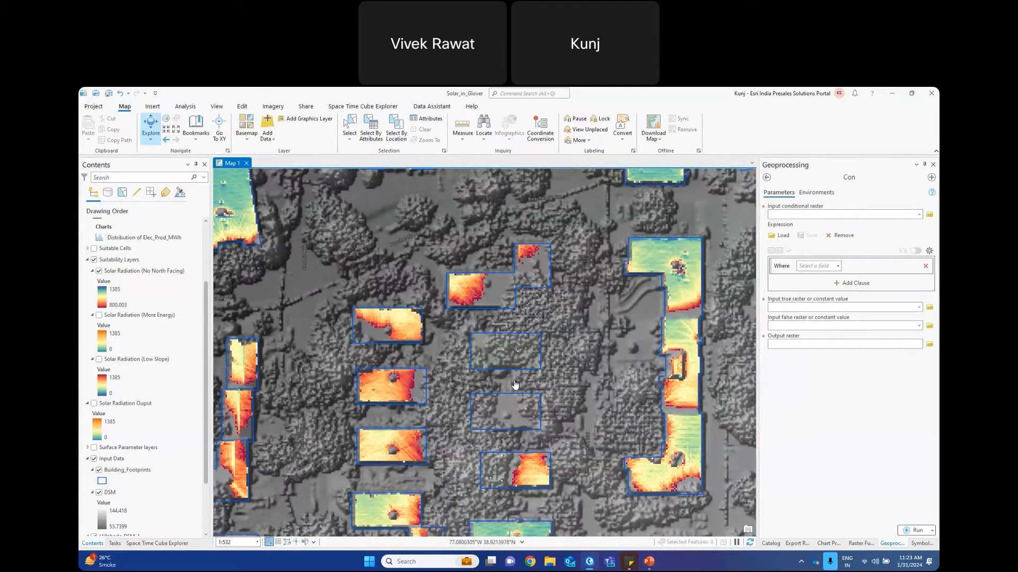
scroll(447, 344, down, 4)
drag(441, 328, 303, 338)
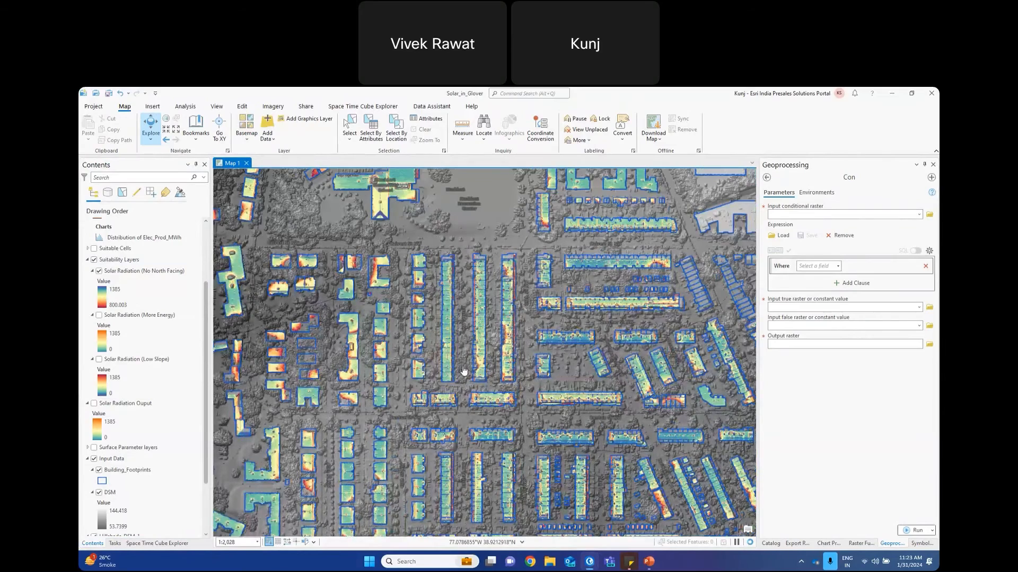
drag(506, 337, 467, 389)
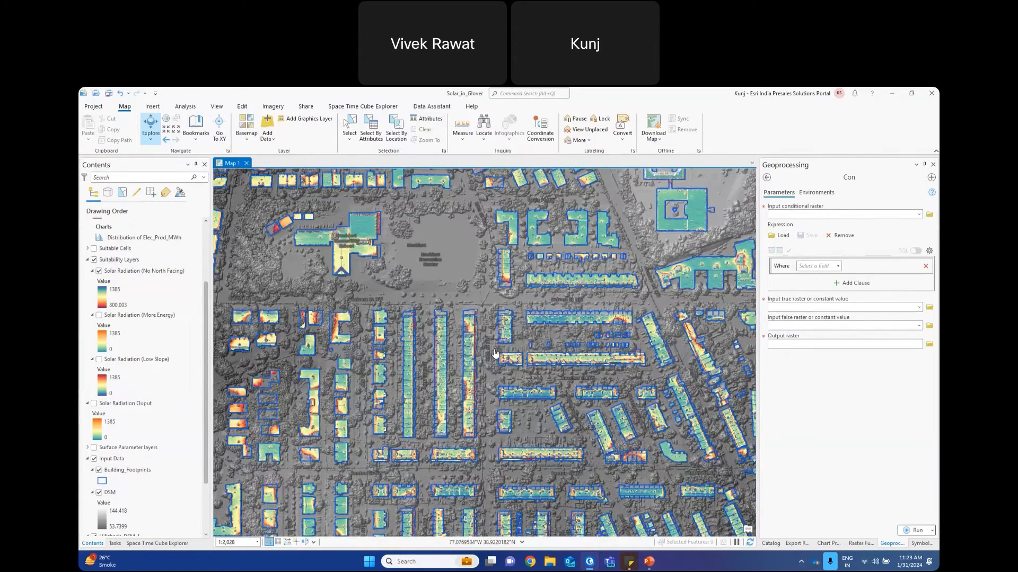
- Collapse and turn off the Suitability Layers group, and view the Suitable Cells layer before hiding it too
click(87, 260)
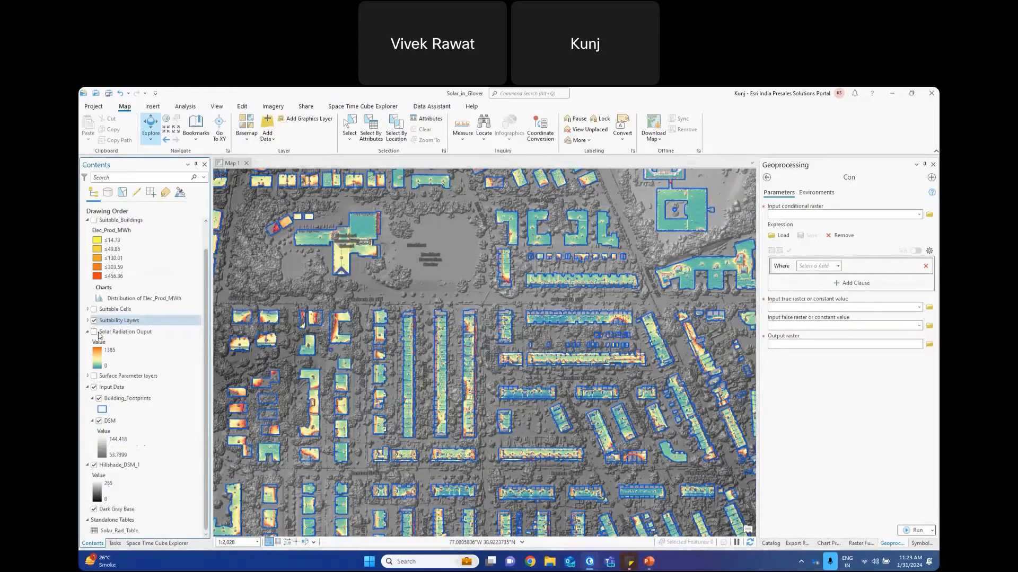
click(100, 333)
click(94, 310)
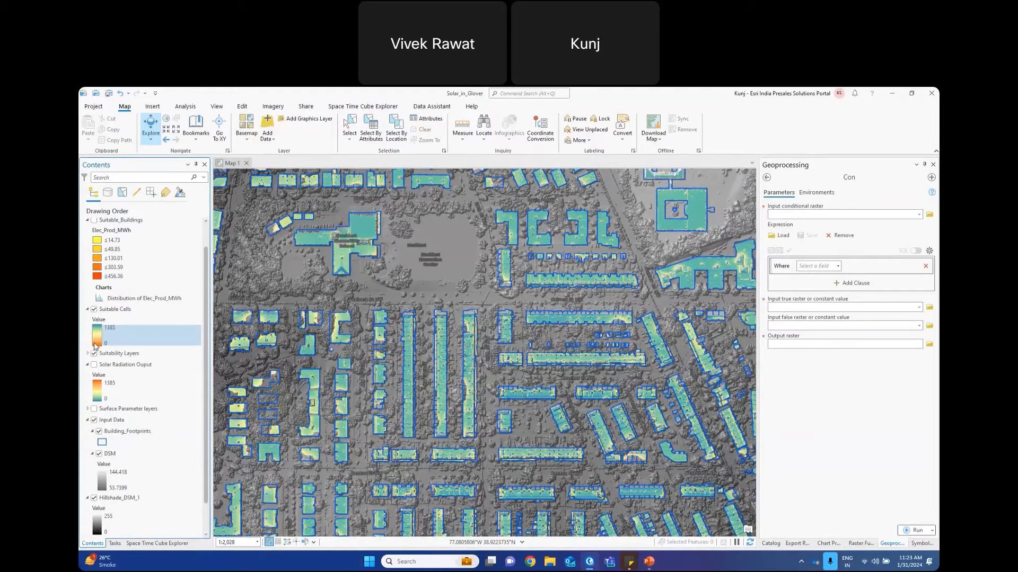
click(94, 310)
- Open the attribute table of Solar_Rad_Table and return from the Con tool to the Spatial Analyst toolsets, down to Zonal
scroll(157, 384, down, 2)
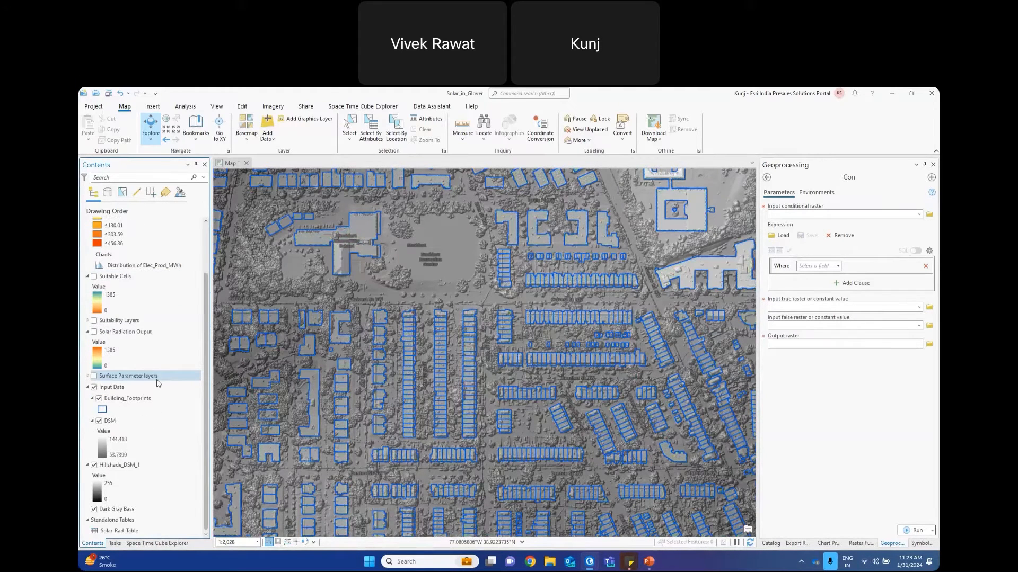
right_click(127, 531)
click(159, 291)
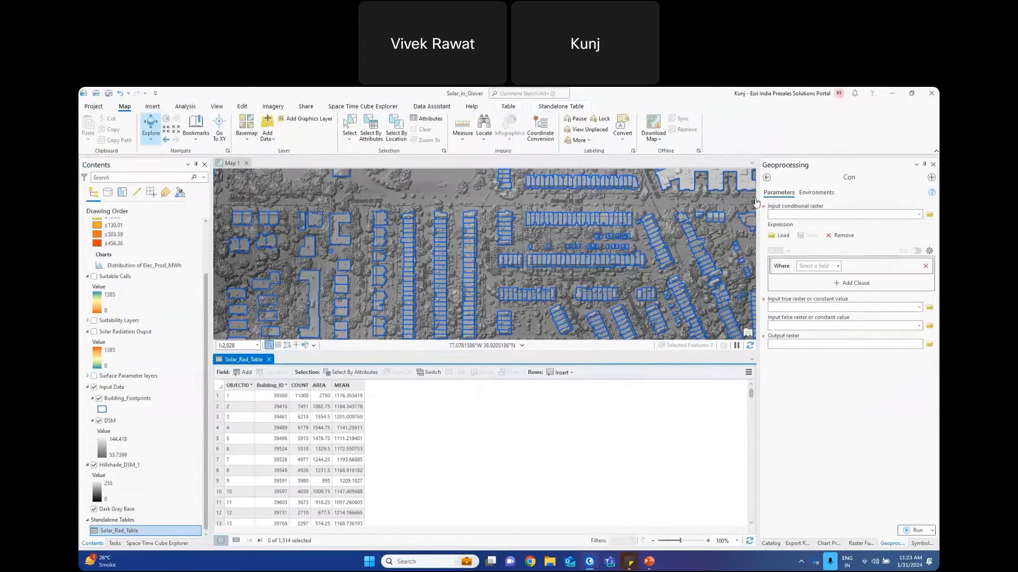
click(766, 179)
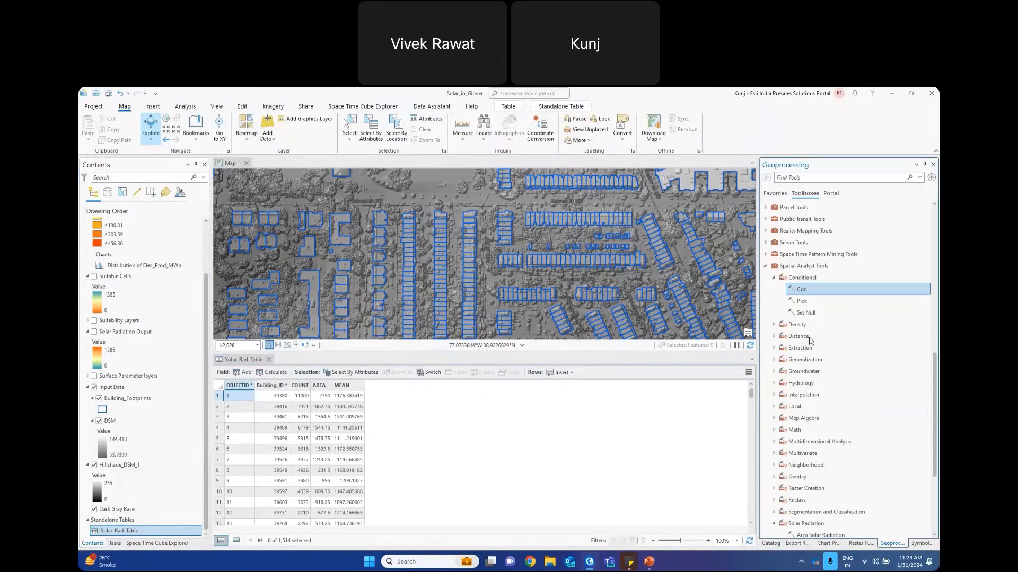
scroll(811, 341, down, 4)
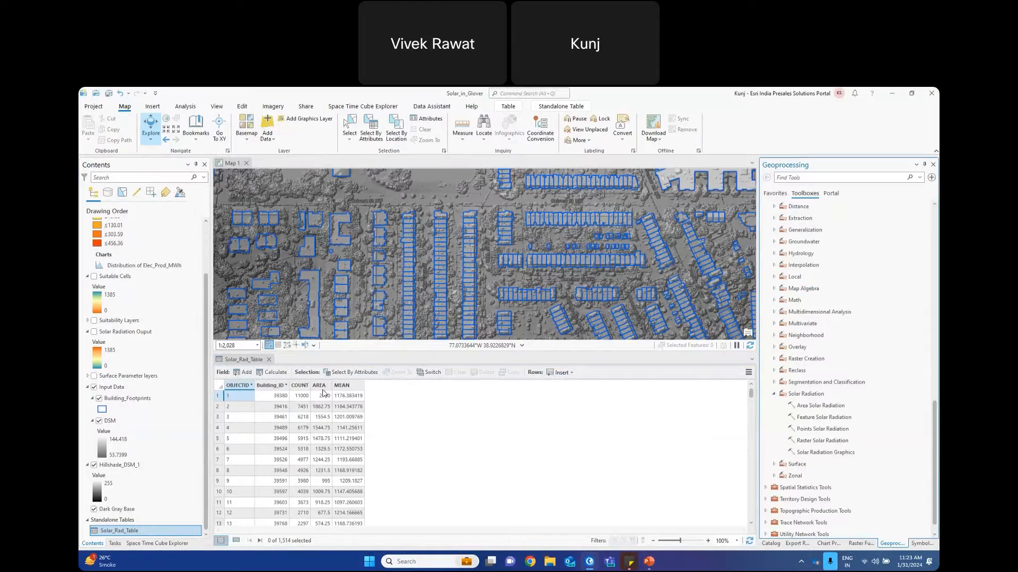
- Display the Suitable_Buildings layer and shrink the Solar_Rad_Table pane to enlarge the map view
scroll(148, 295, up, 3)
click(95, 246)
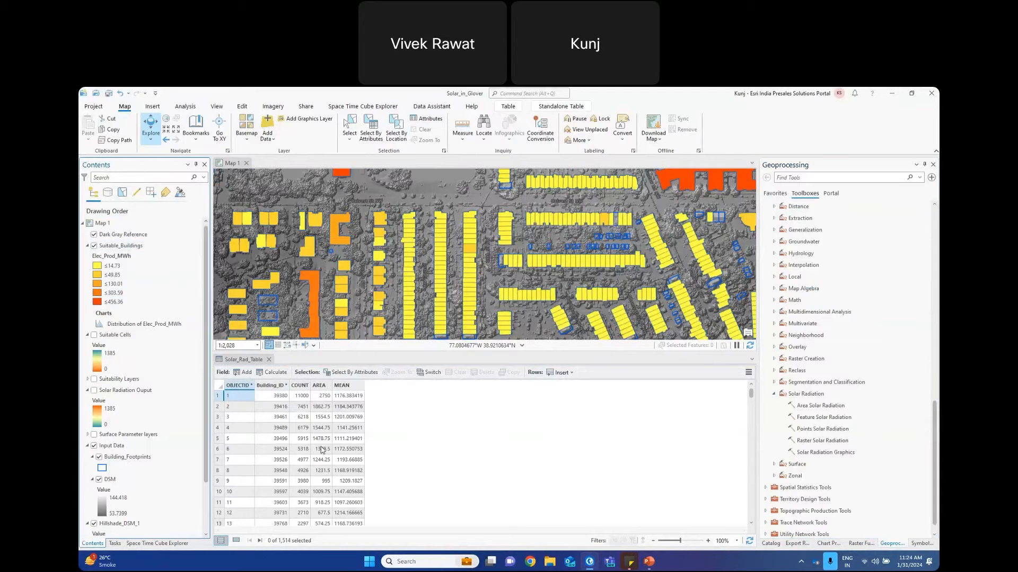
drag(503, 282, 409, 210)
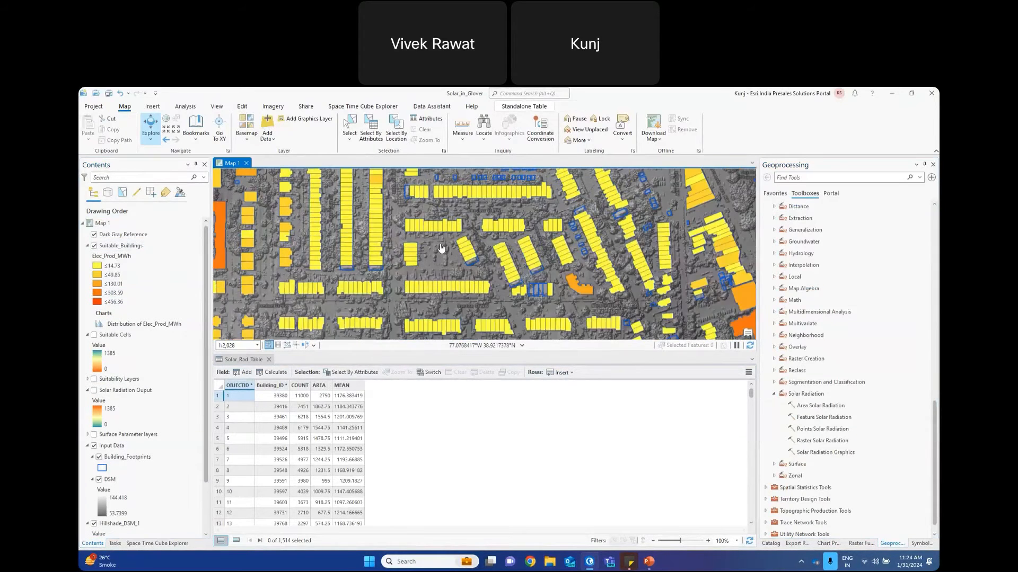
scroll(441, 248, down, 1)
scroll(441, 248, down, 3)
drag(415, 366, 413, 484)
scroll(528, 389, up, 3)
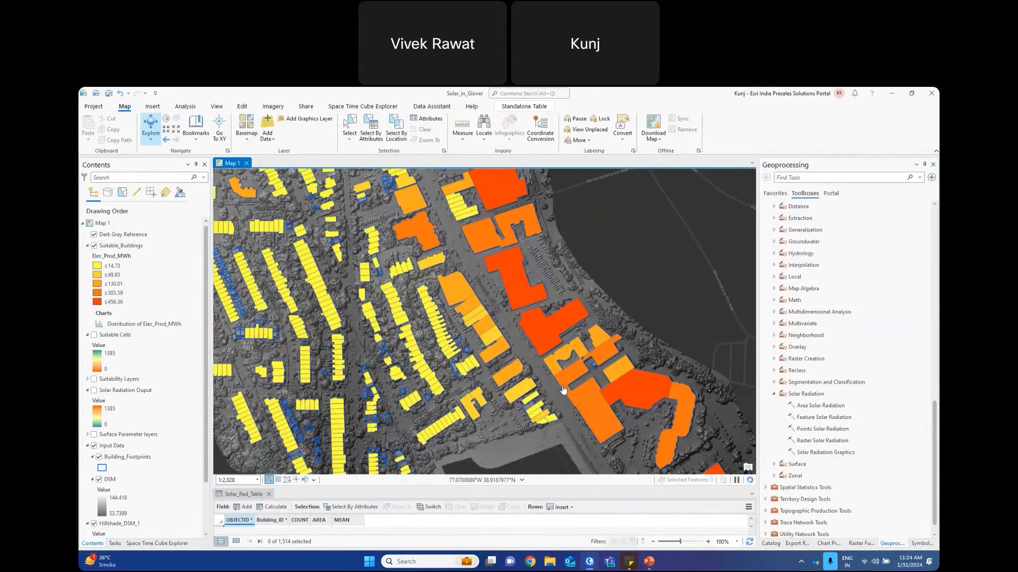
- Examine the Suitable_Buildings electricity classes across the neighbourhood and inspect the excluded small footprints up close
drag(476, 306, 504, 394)
drag(463, 277, 522, 377)
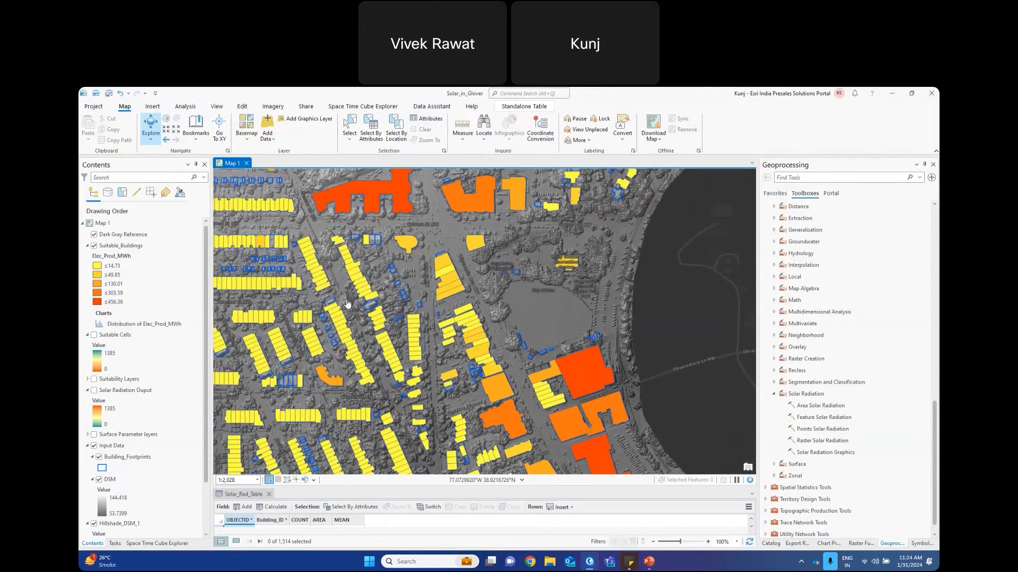
drag(351, 305, 522, 298)
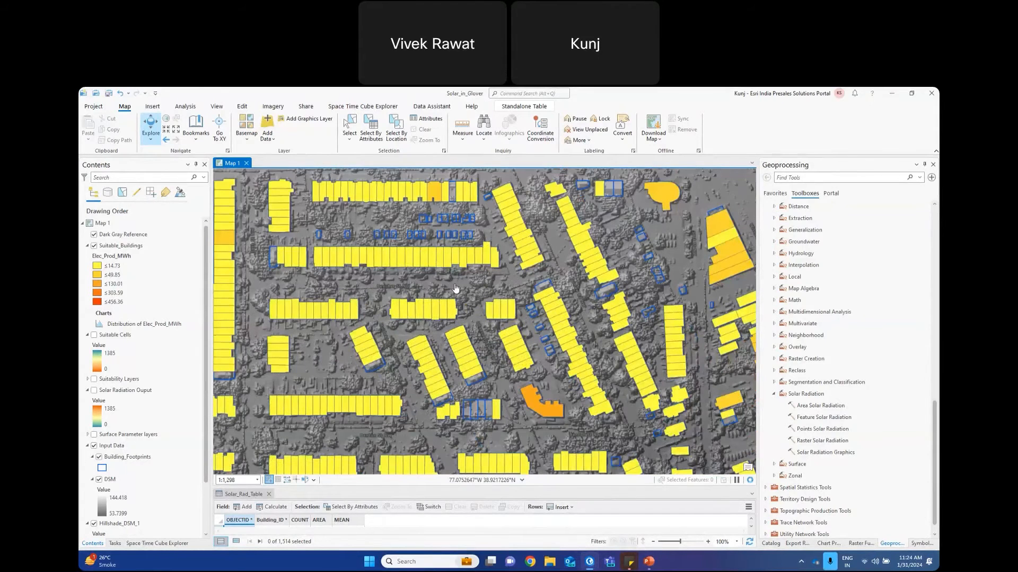
scroll(503, 371, up, 2)
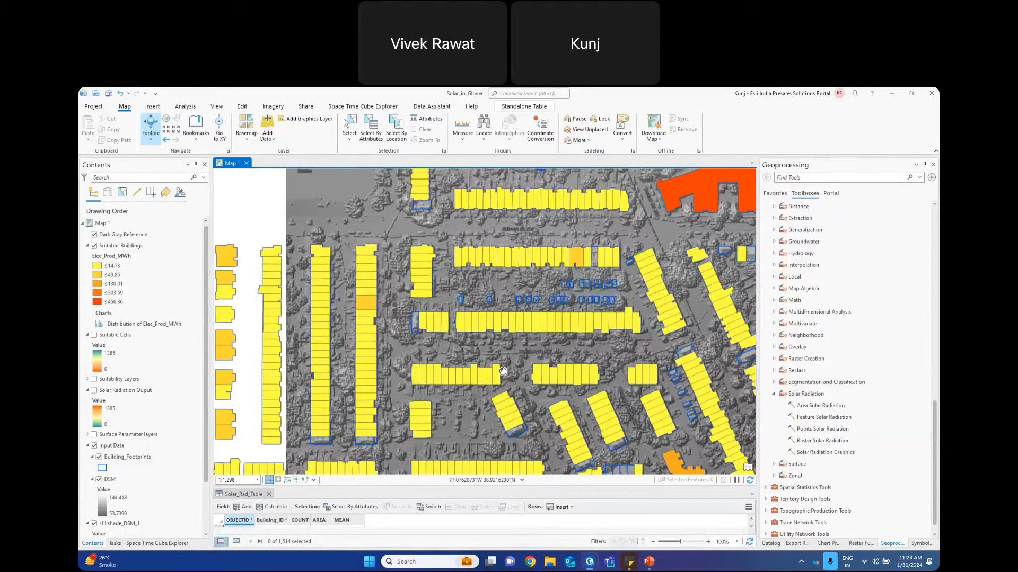
drag(503, 371, 415, 209)
drag(365, 425, 403, 336)
scroll(403, 337, up, 3)
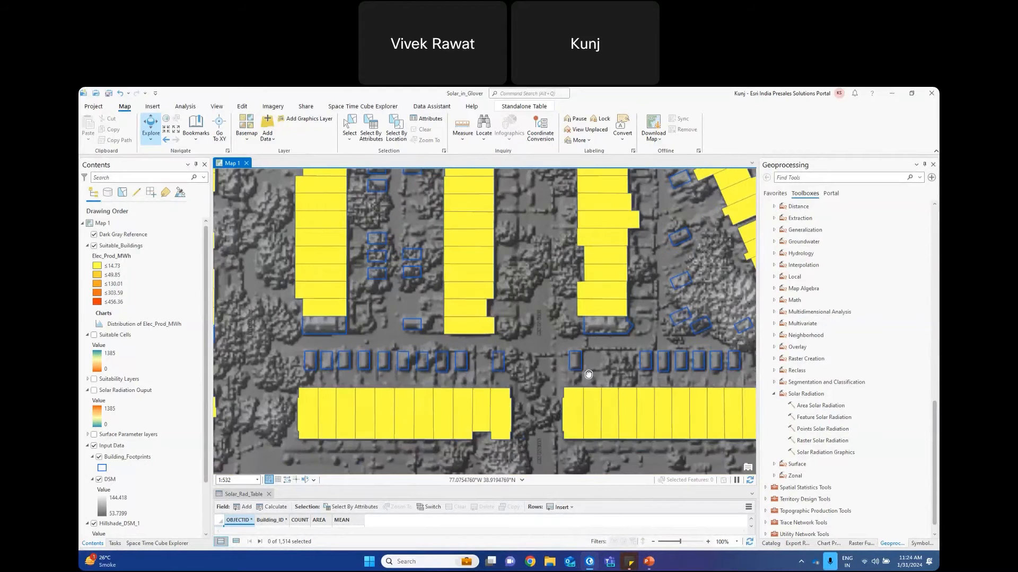
drag(588, 375, 526, 368)
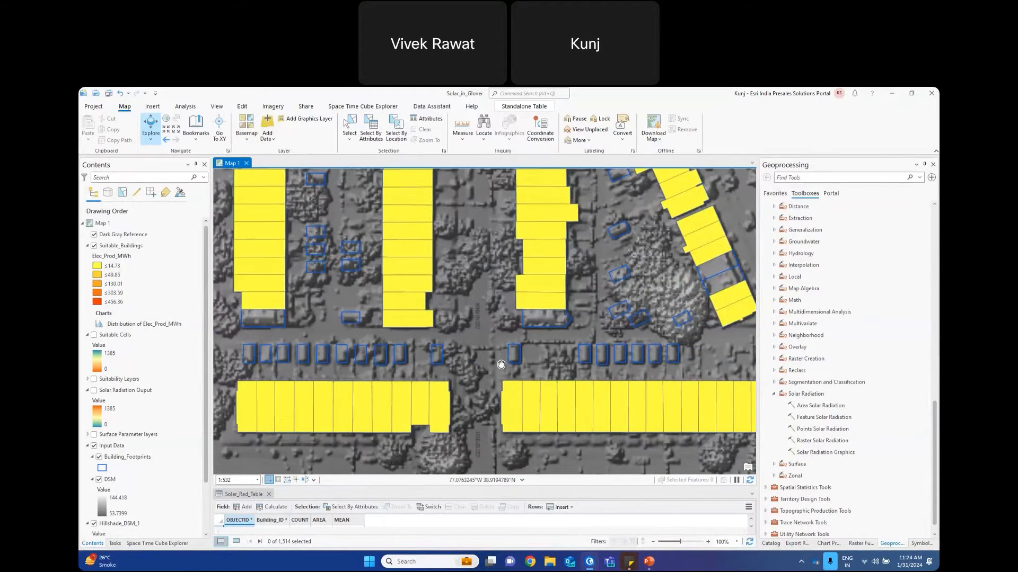
drag(397, 367, 501, 365)
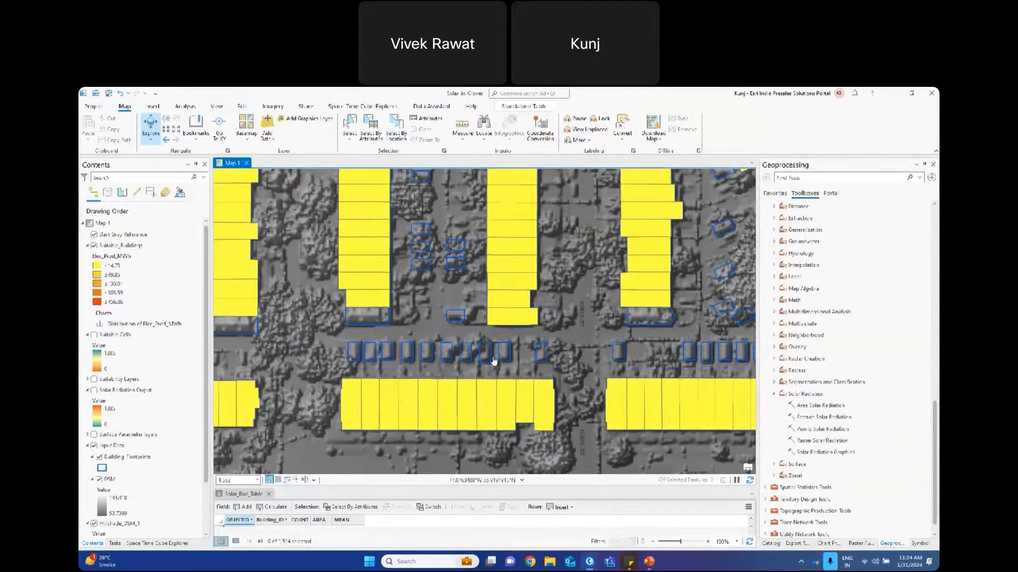
- Switch to the WaterQuality_Suitability project, collapse the Guj_WaterQuality group, and display the Input Data group over Gujarat
mouse_move(589, 564)
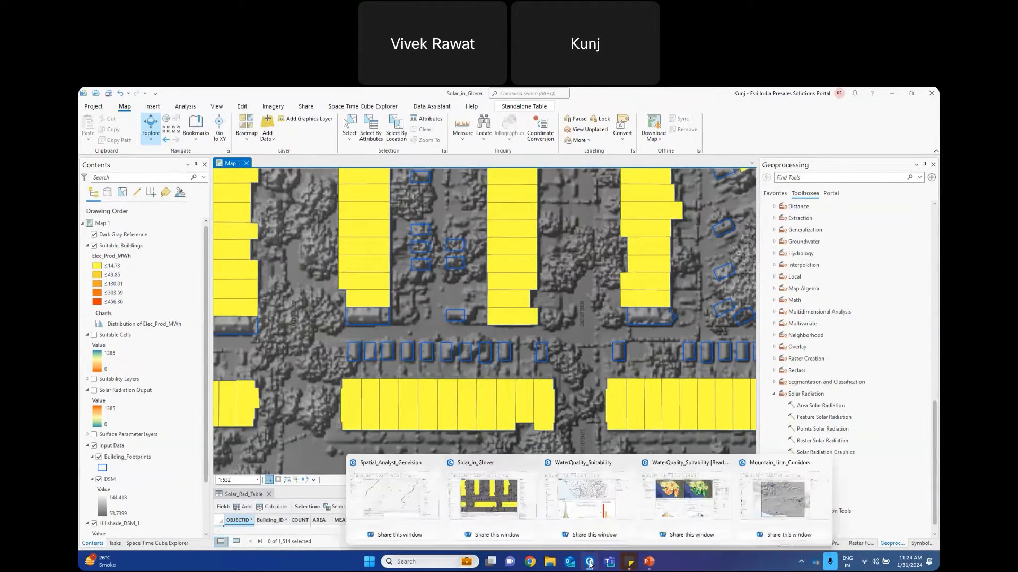
click(599, 497)
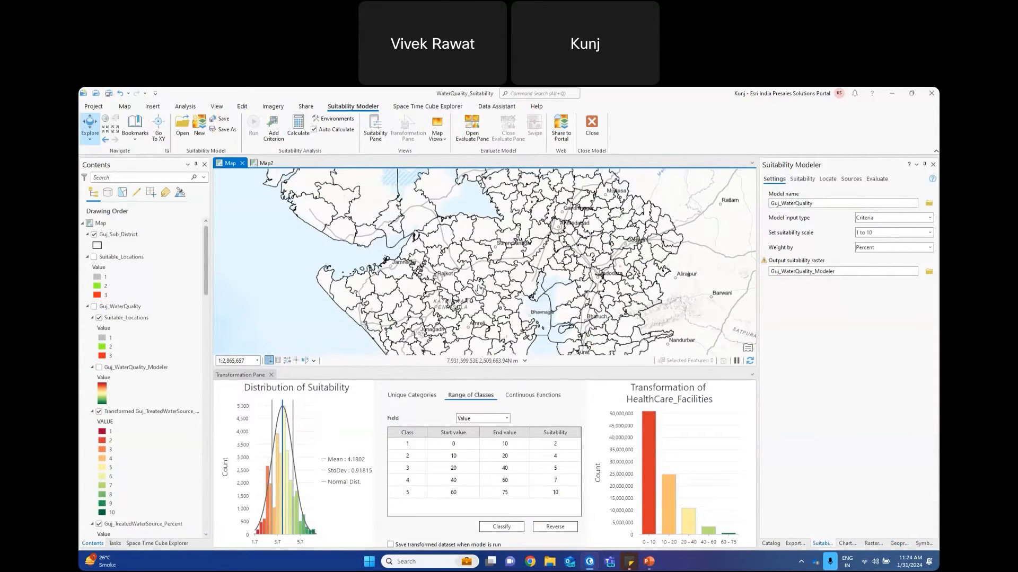
scroll(479, 278, down, 2)
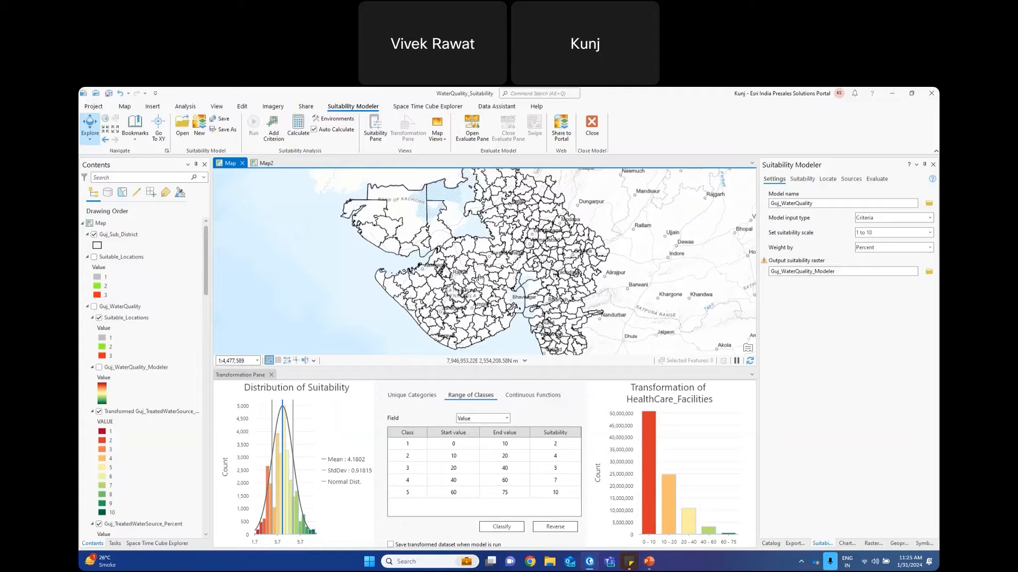
click(88, 307)
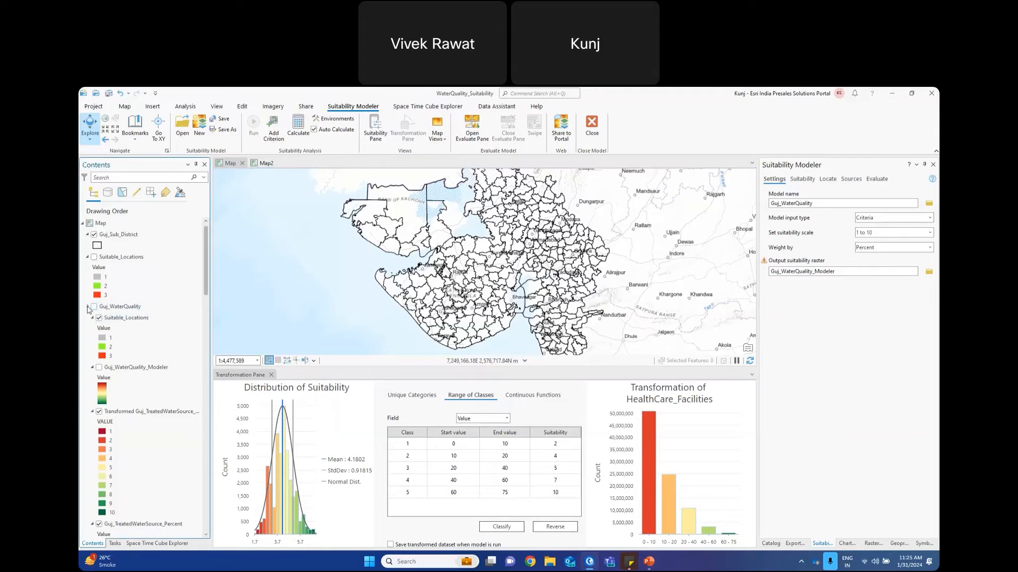
click(93, 318)
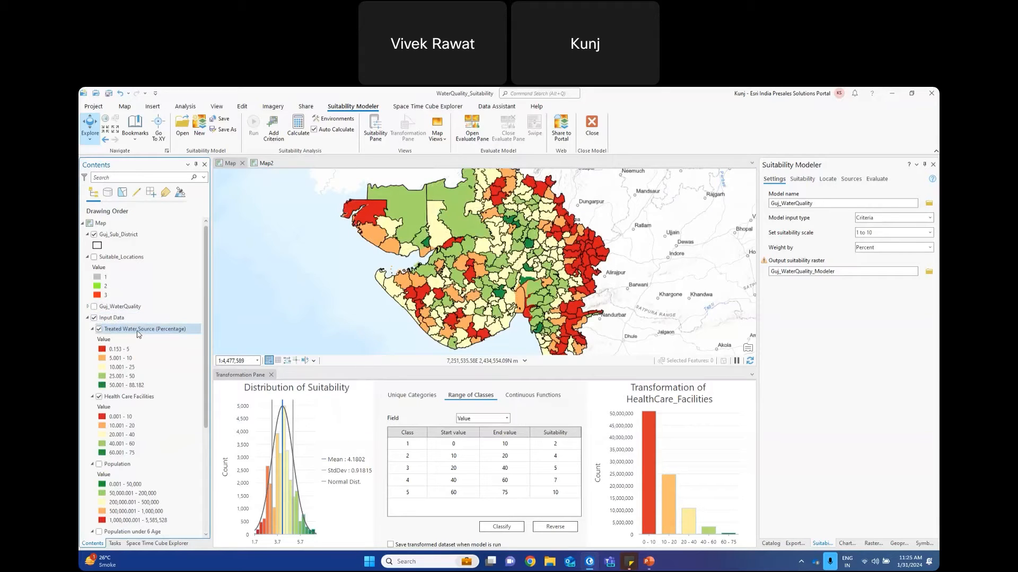
- Turn off Treated Water Source (Percentage) to view Health Care Facilities, and replace that layer with Population
click(99, 329)
scroll(122, 333, down, 3)
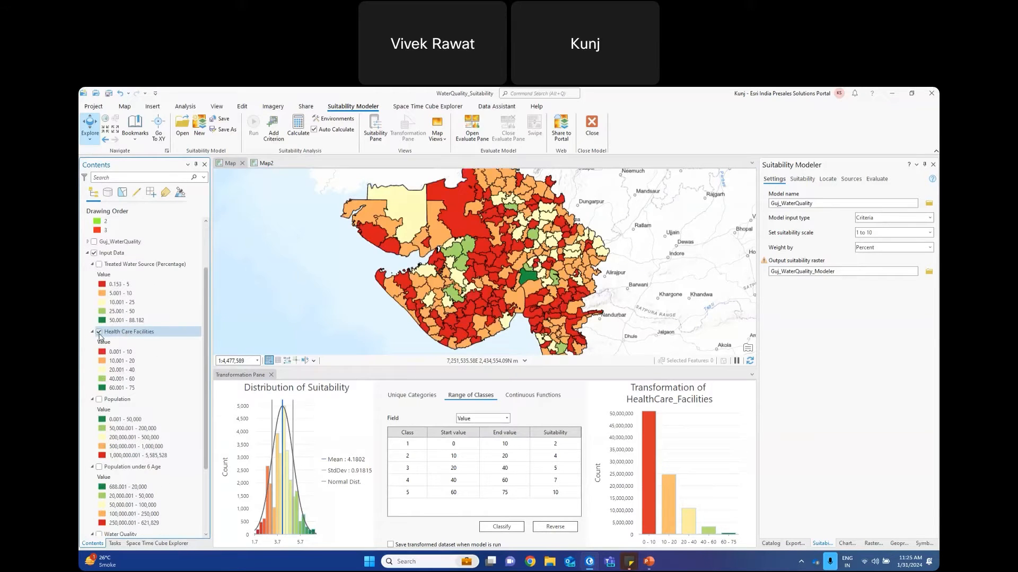
click(100, 332)
click(99, 399)
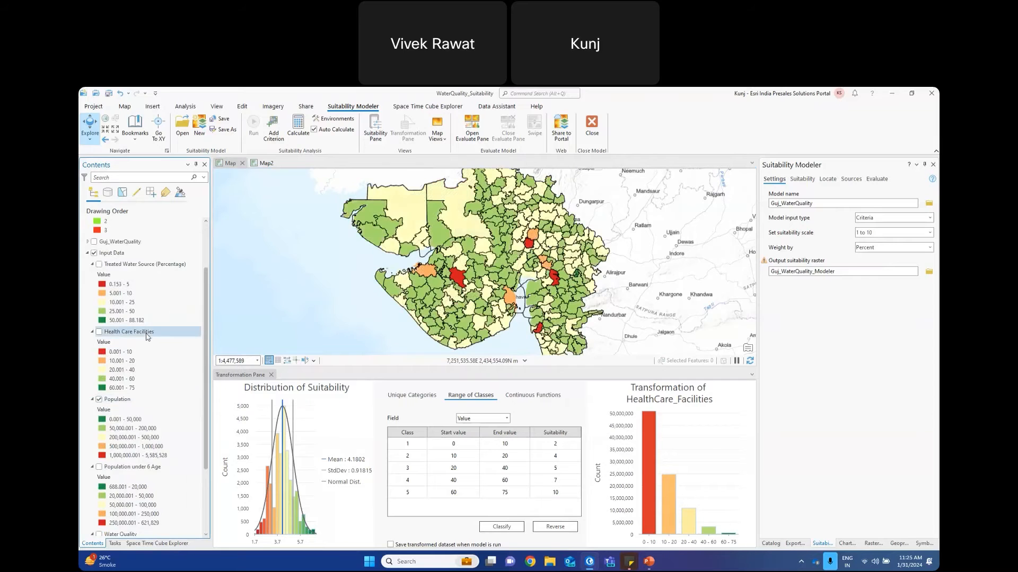
- Replace Population with Population under 6 Age for viewing, and leave only the Water Quality input layer displayed
scroll(100, 317, down, 3)
click(99, 313)
click(99, 380)
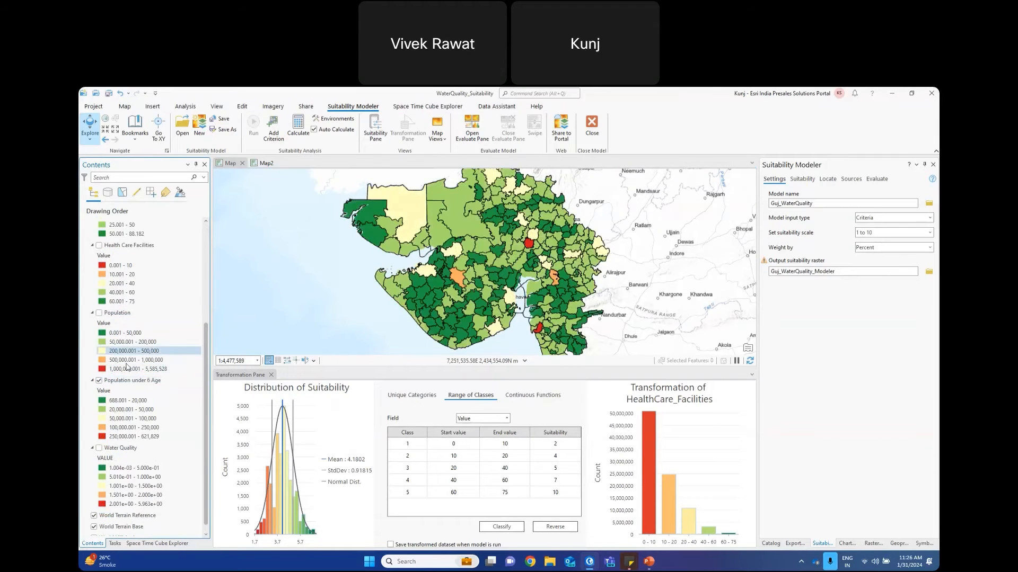
click(99, 380)
click(100, 448)
click(100, 449)
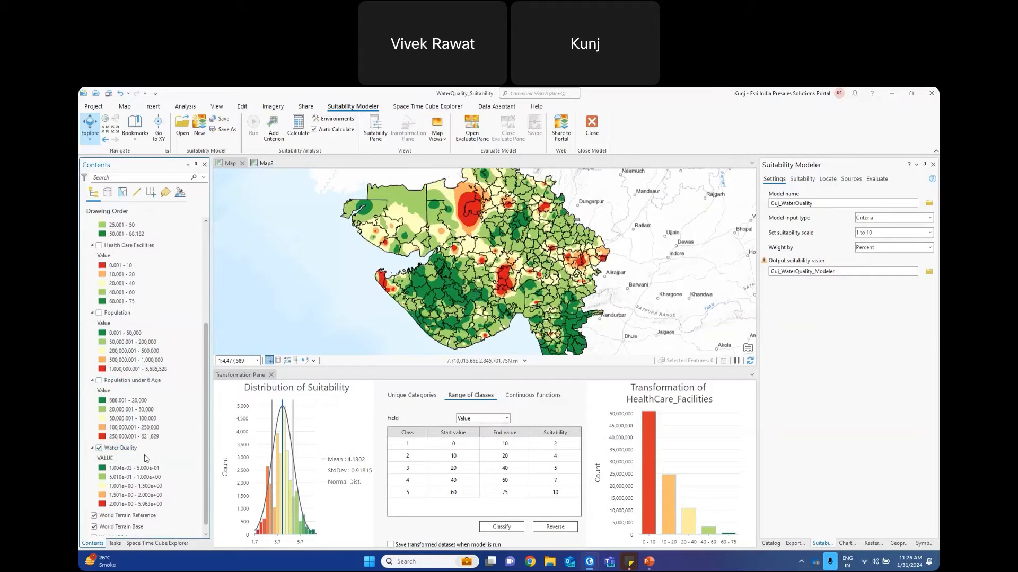
- Review the legends of the Input Data layers and locate the Suitability Modeler among the analysis workflows
scroll(160, 403, up, 5)
scroll(161, 404, up, 1)
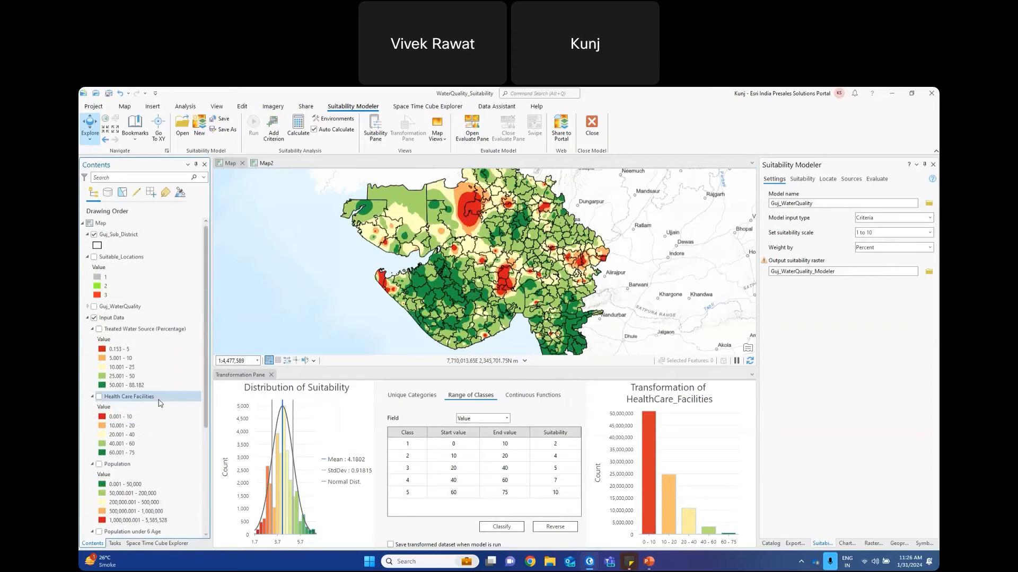
scroll(160, 403, down, 7)
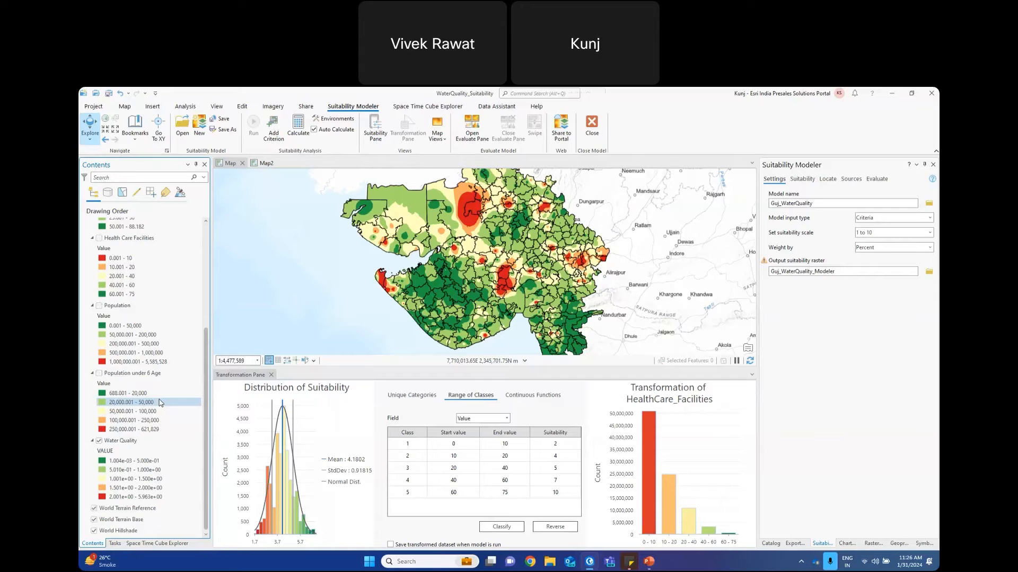
scroll(160, 403, up, 5)
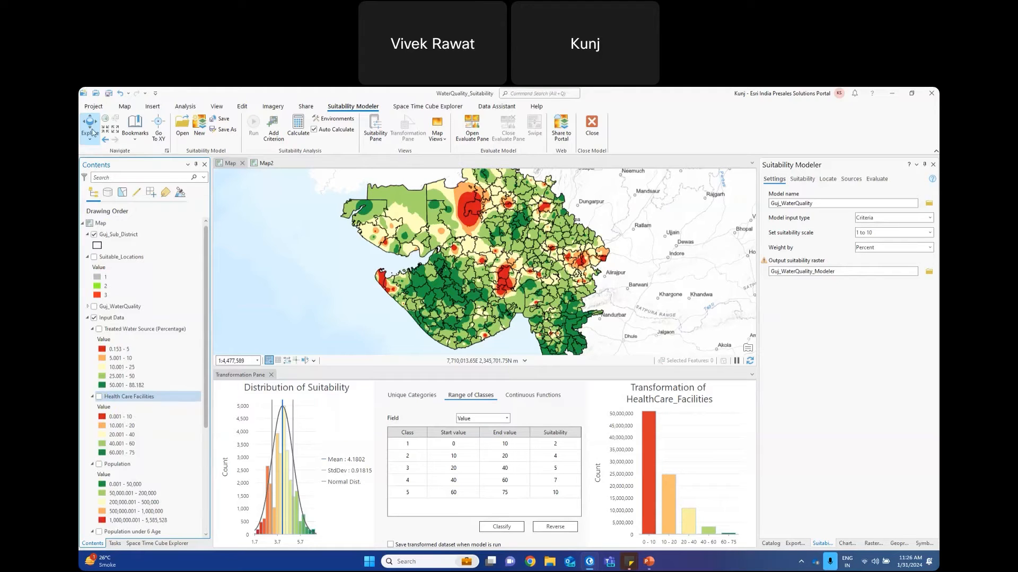
click(188, 109)
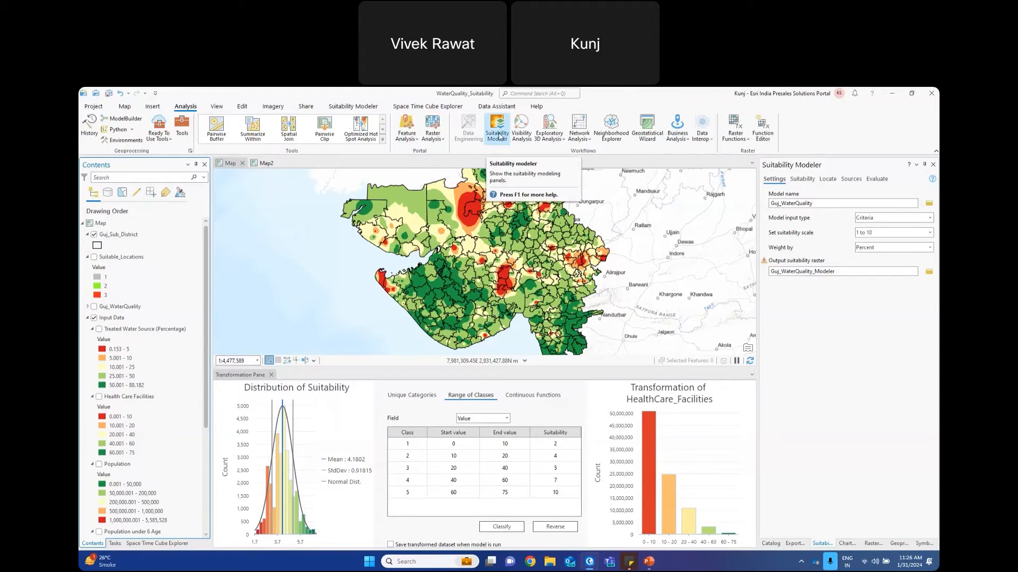
- Open the Suitability Modeler, review its input type, suitability scale and weighting options, and display the criteria list in a wider pane
click(499, 137)
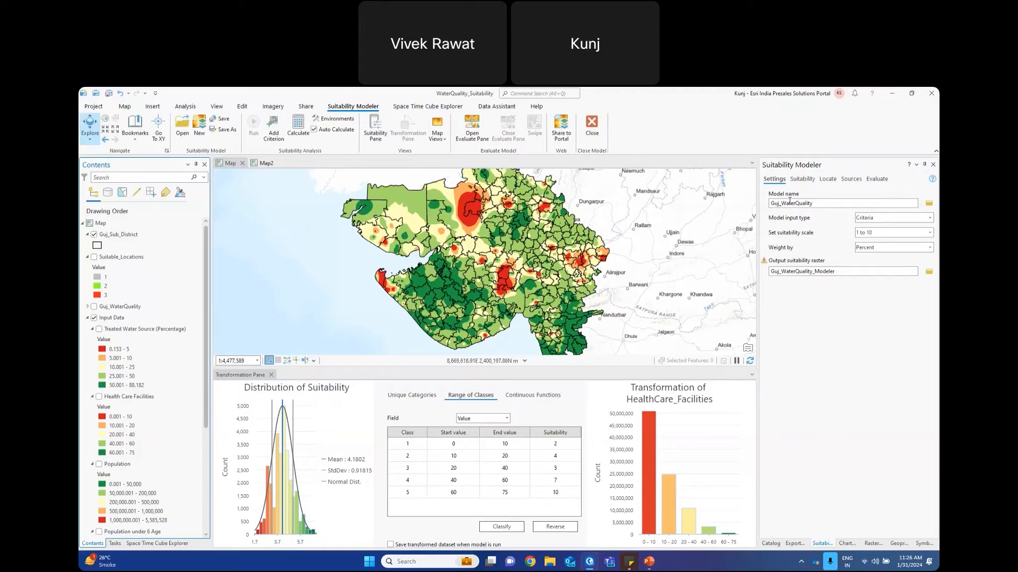
click(872, 218)
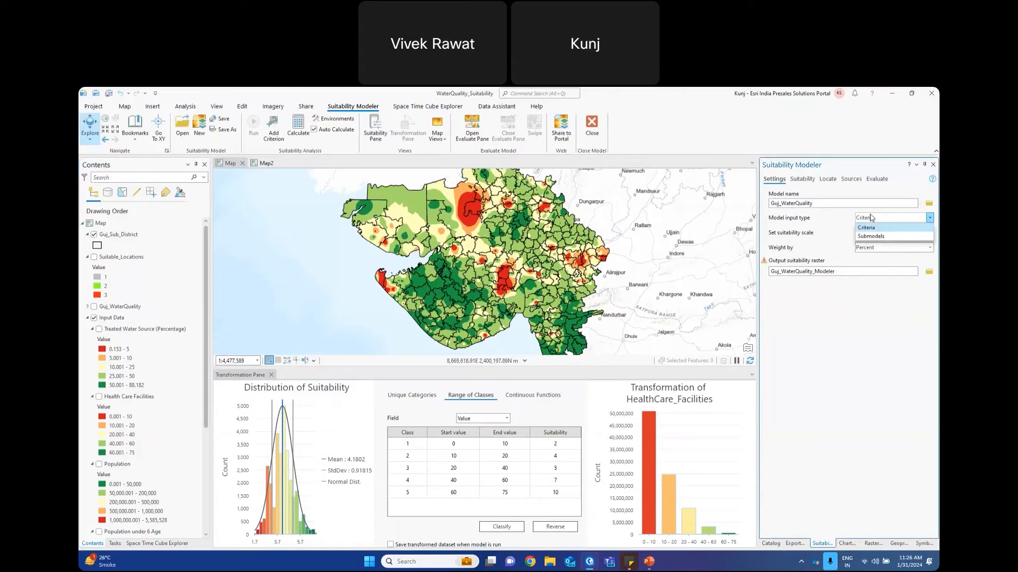
click(872, 218)
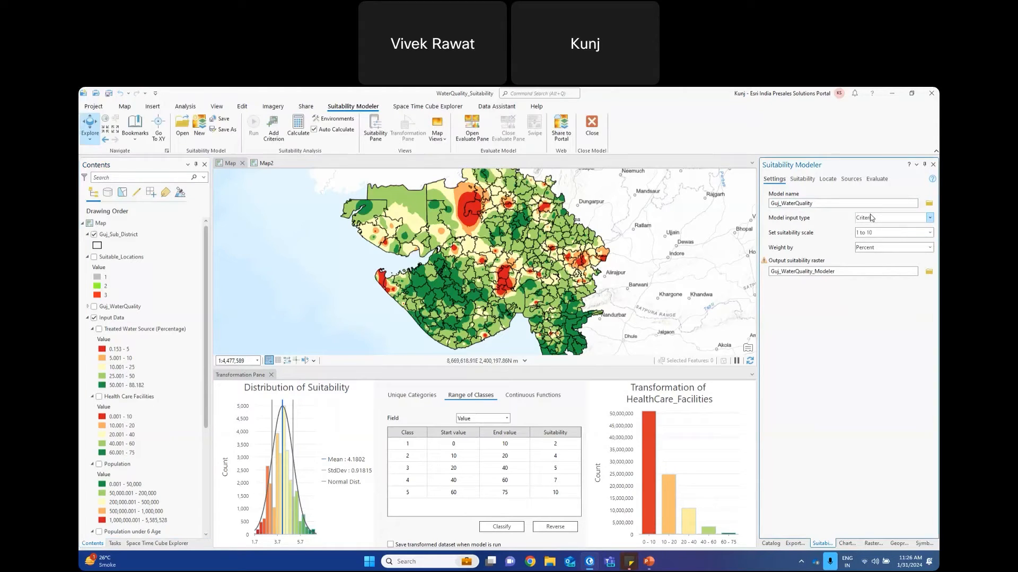
click(894, 235)
click(895, 235)
click(883, 249)
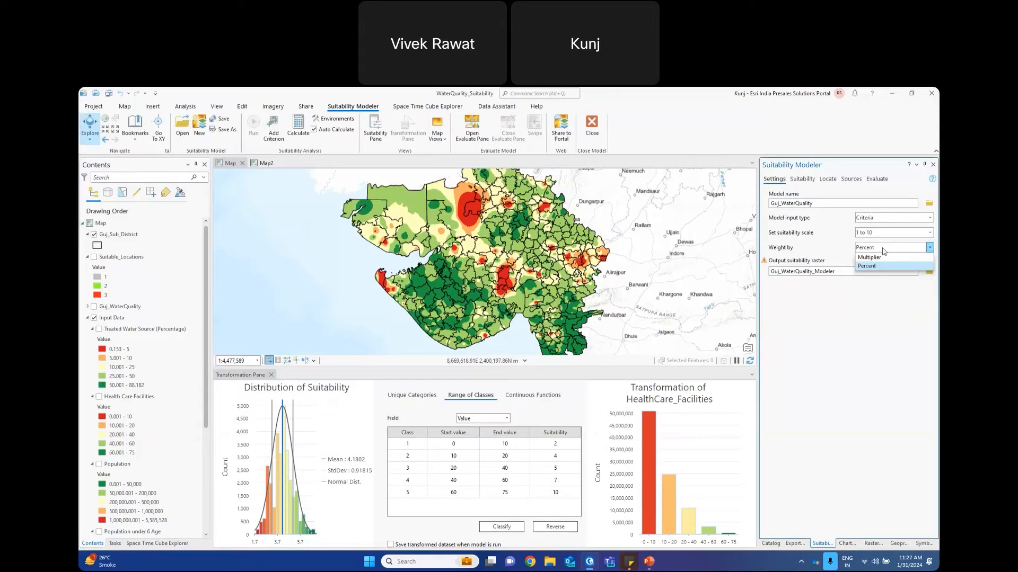
click(883, 251)
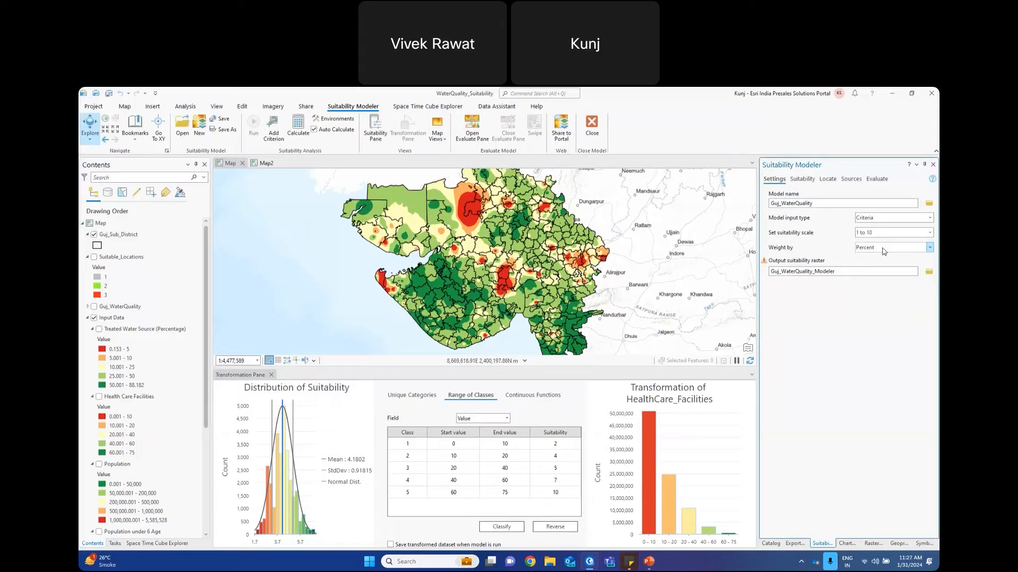
click(803, 180)
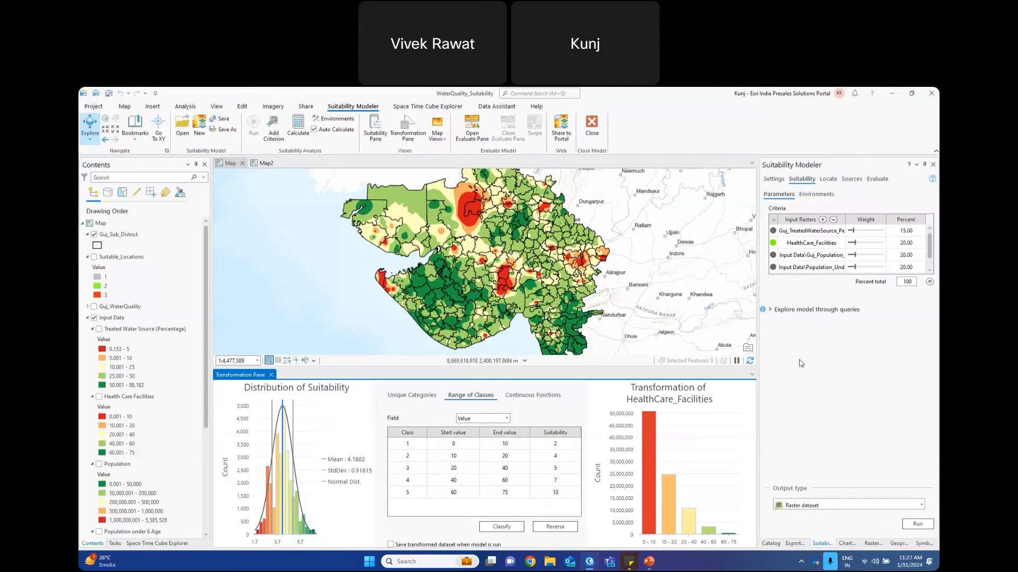
drag(759, 325, 733, 326)
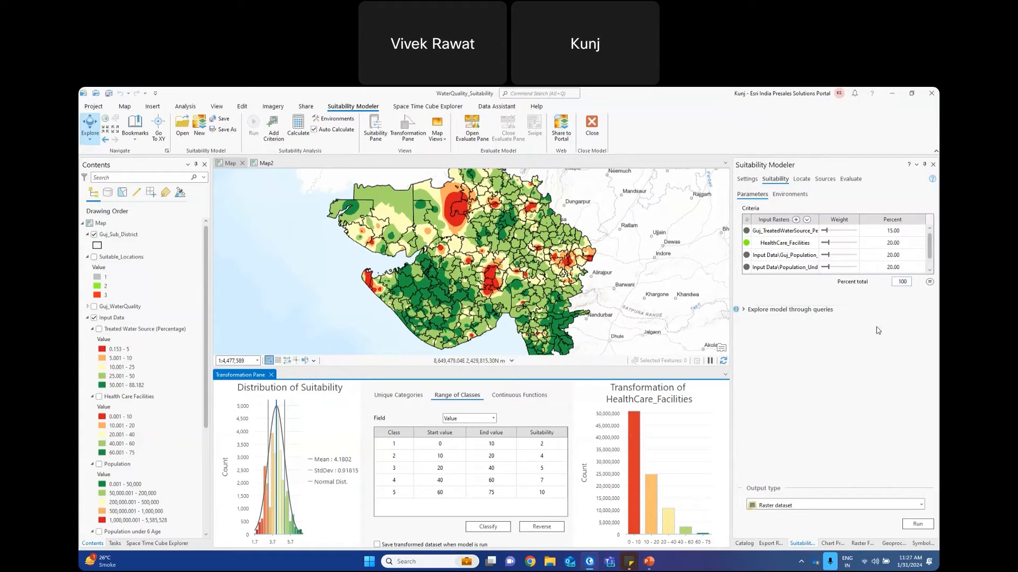
- Set the Guj_TreatedWaterSource_Percent criterion's weight to 20 percent and return it to 15 percent
double_click(897, 230)
text(20)
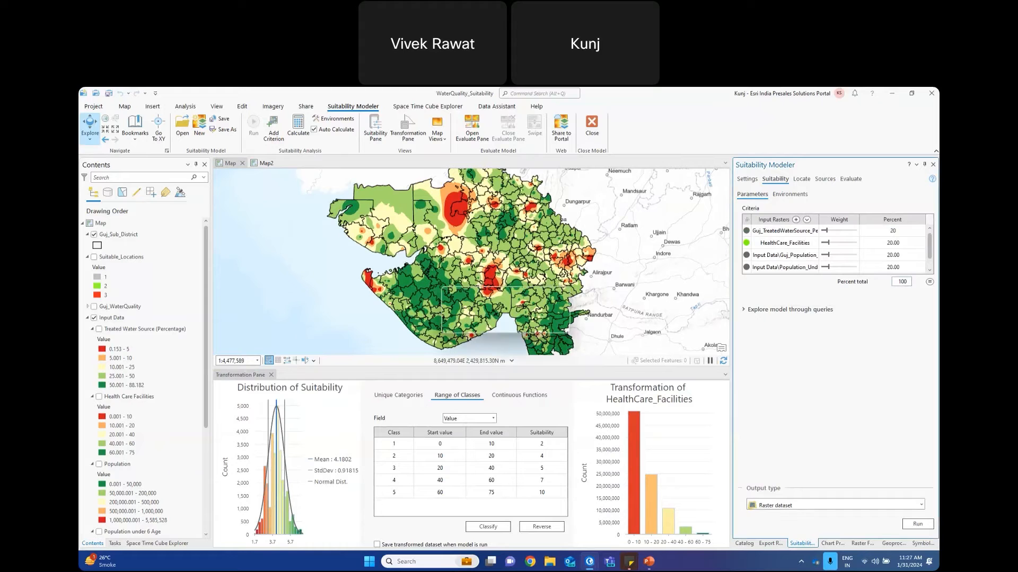
key(Return)
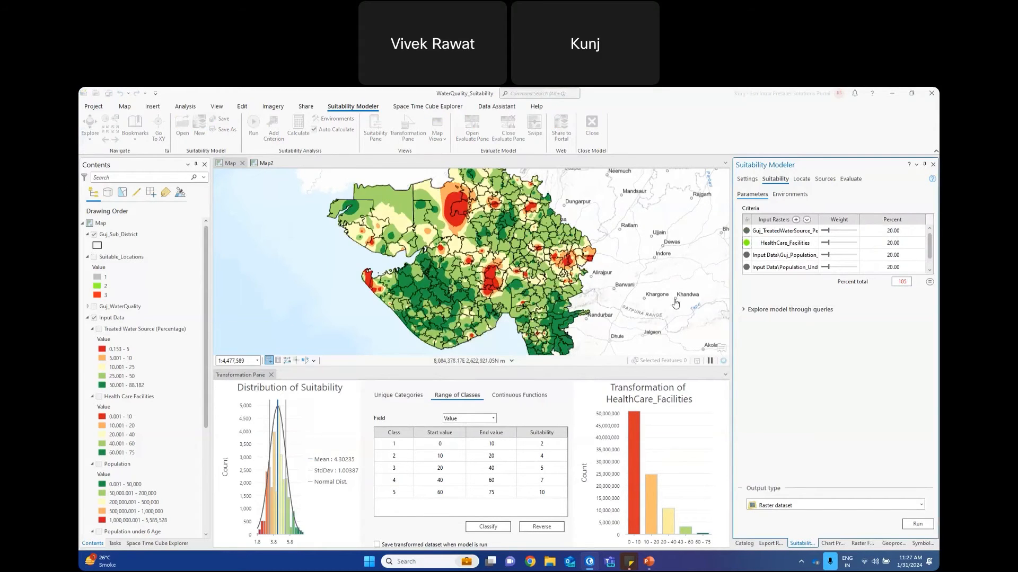
click(901, 231)
text(15)
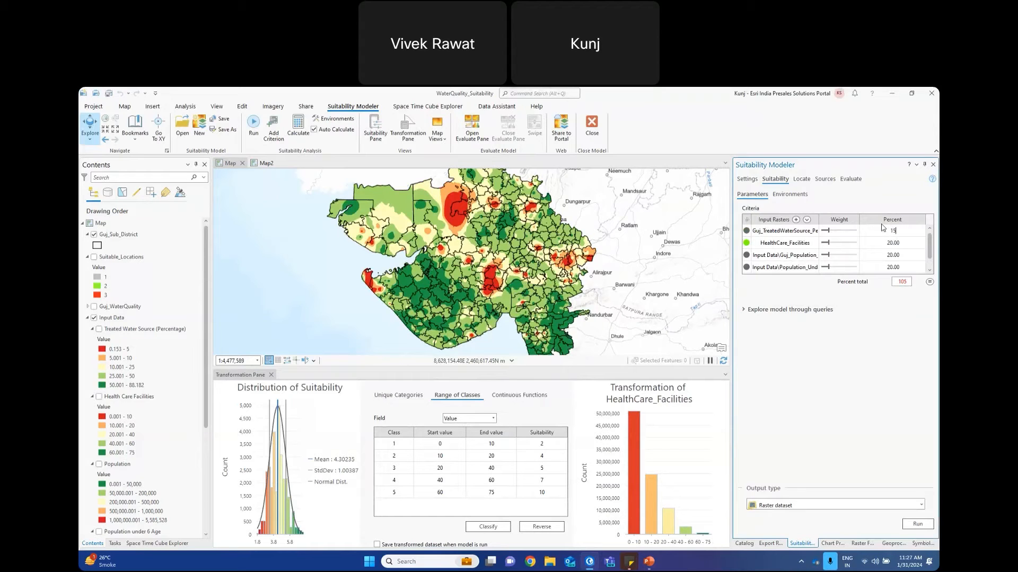
click(899, 256)
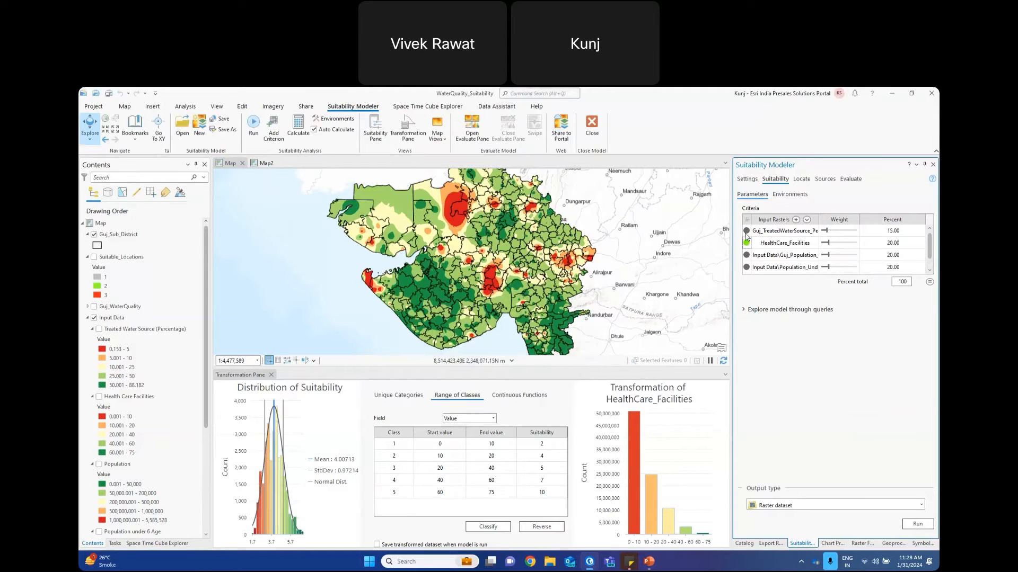
- Review the Guj_TreatedWaterSource_Percent transformation, comparing the Continuous Functions options with Range of Classes and examining both distribution charts
click(746, 231)
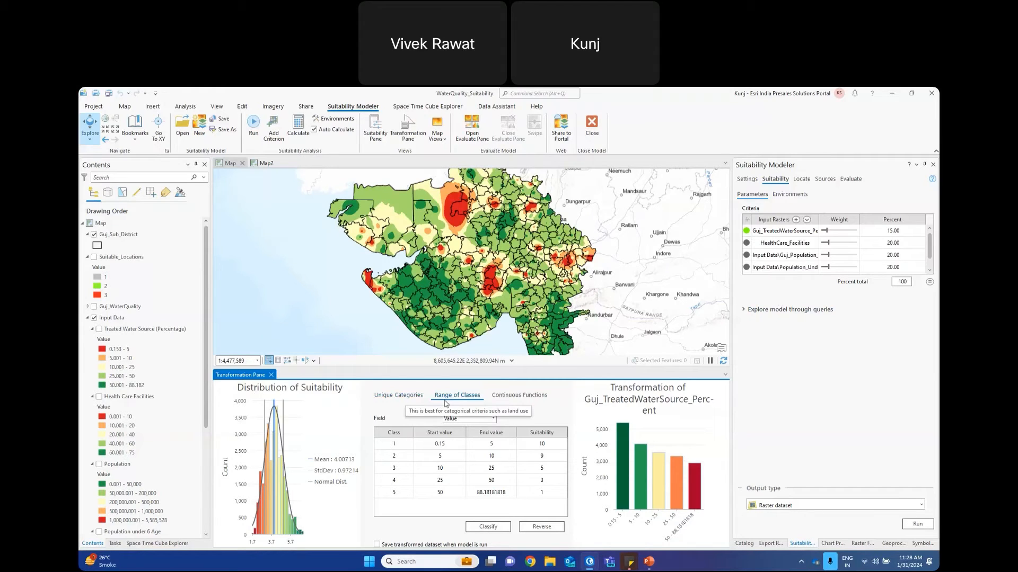
click(509, 397)
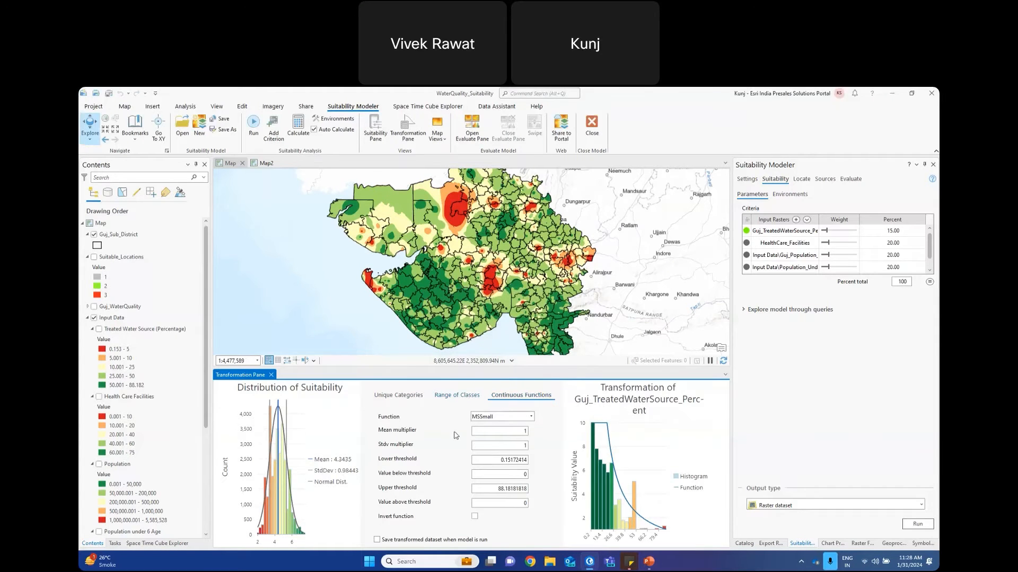
click(502, 418)
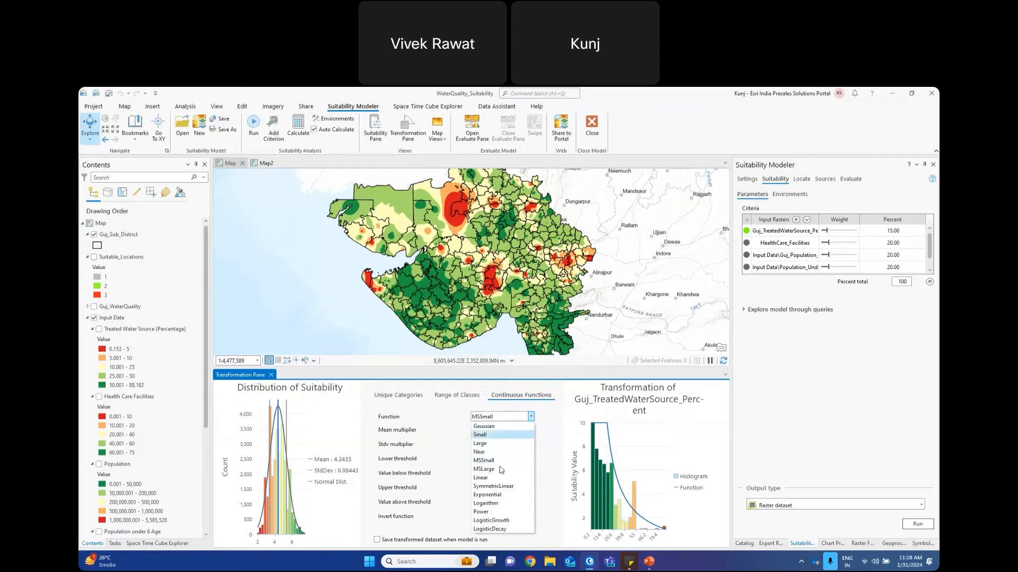
click(430, 441)
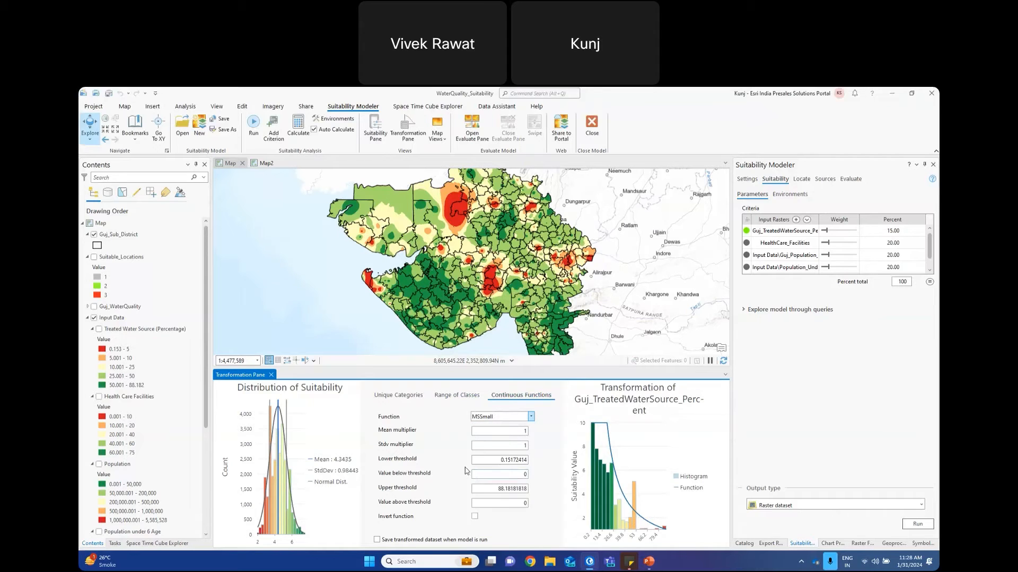
click(451, 395)
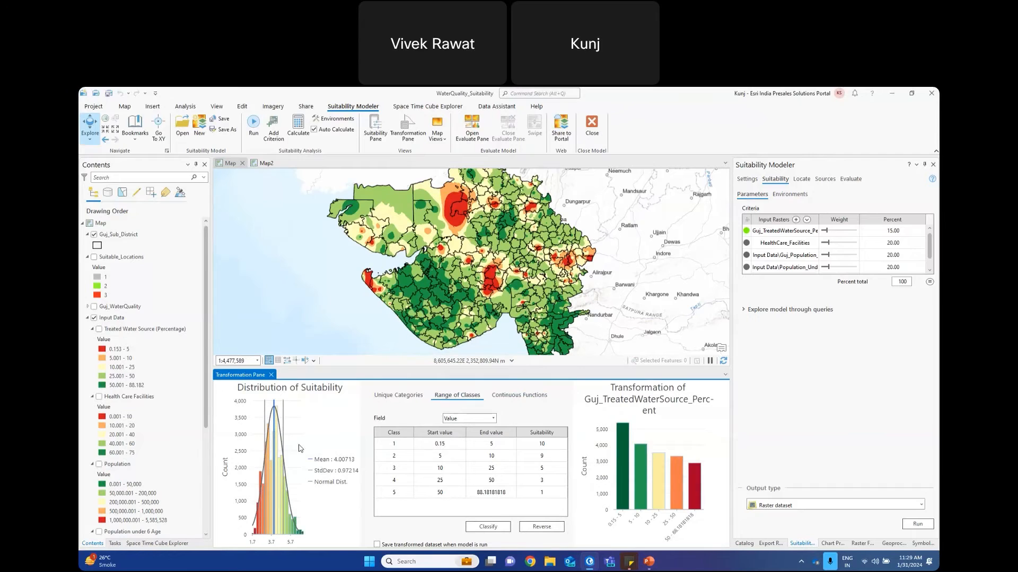
mouse_move(284, 493)
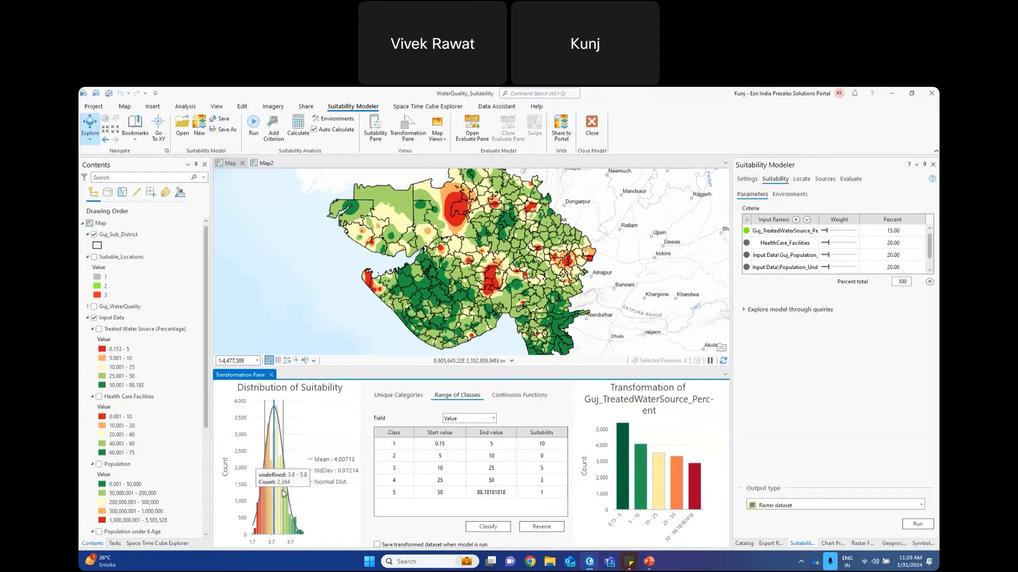
mouse_move(626, 436)
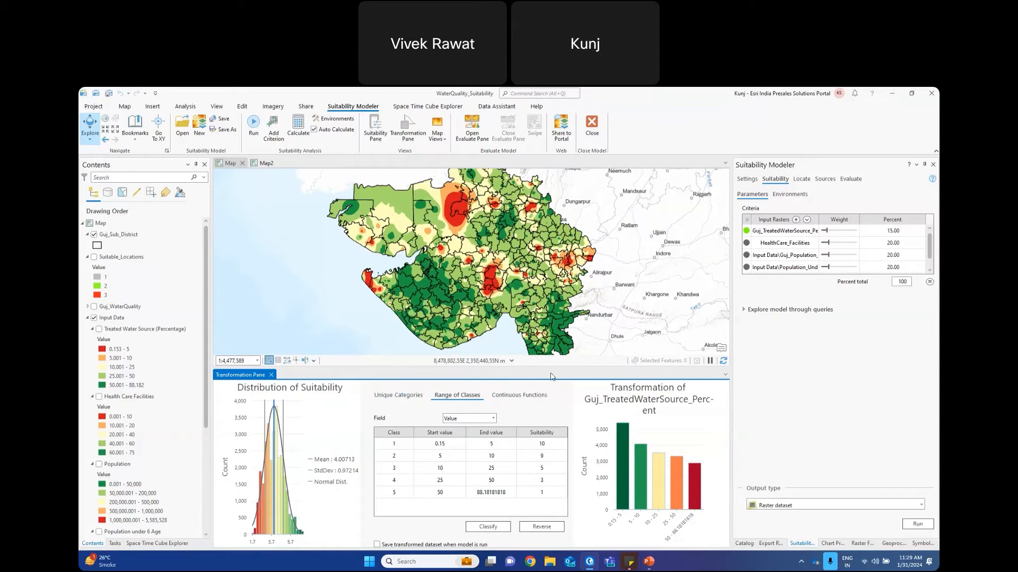
- Enlarge the map area, hide the Input Data group, and display the Guj_WaterQuality_Modeler layer in the expanded Guj_WaterQuality group
drag(515, 367, 515, 402)
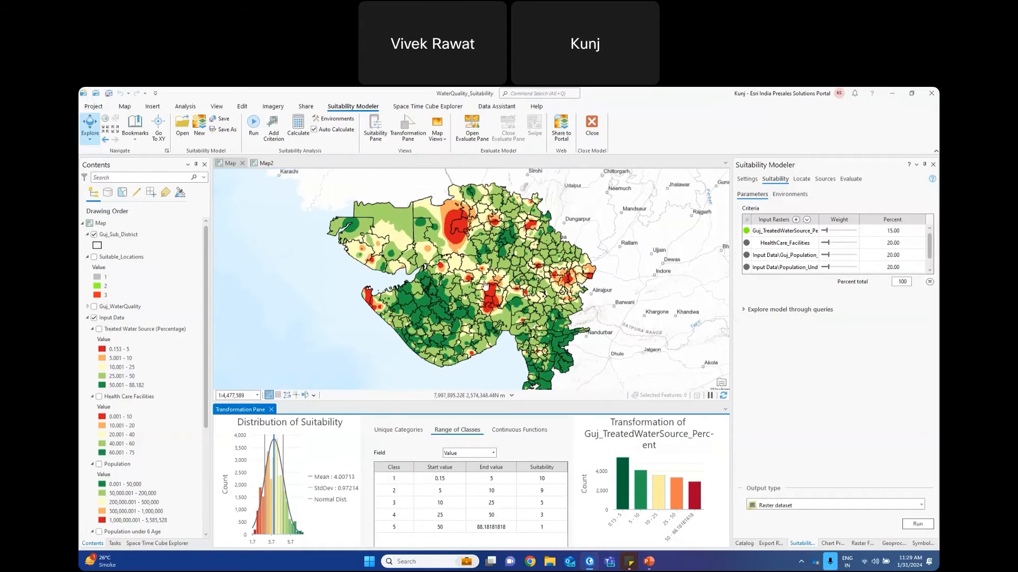
click(88, 317)
click(94, 317)
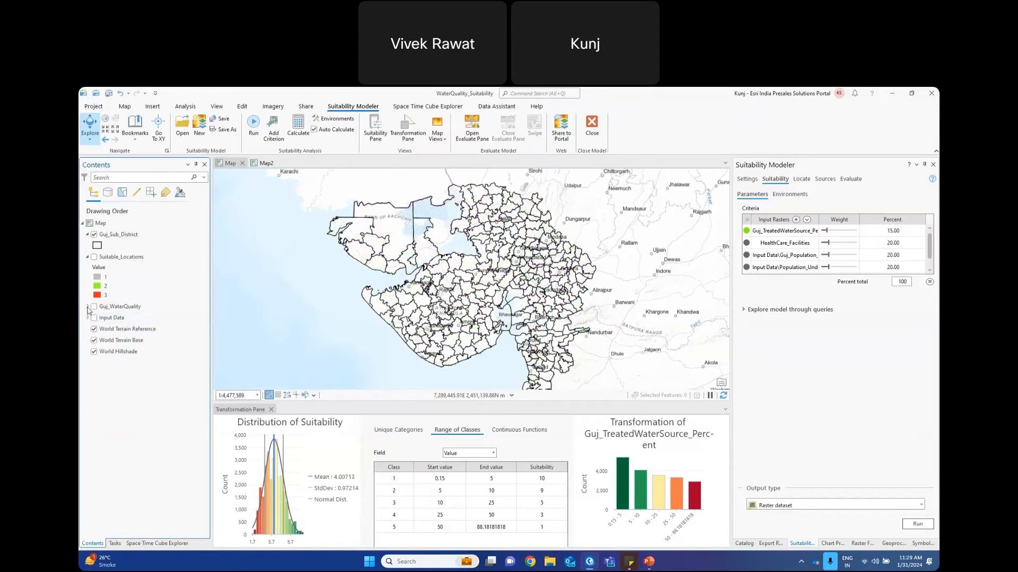
click(88, 307)
click(94, 306)
click(101, 367)
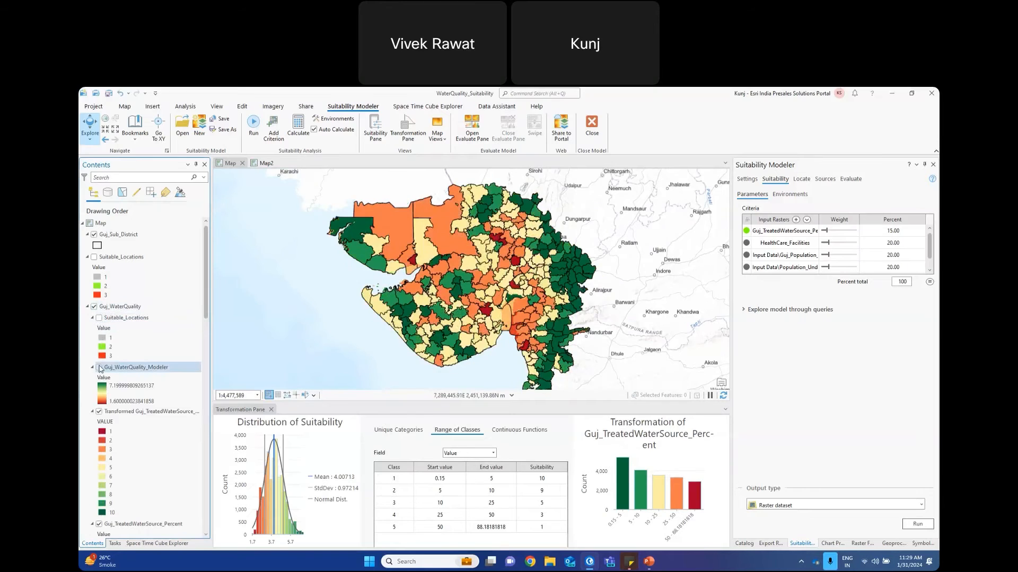
click(100, 368)
click(150, 359)
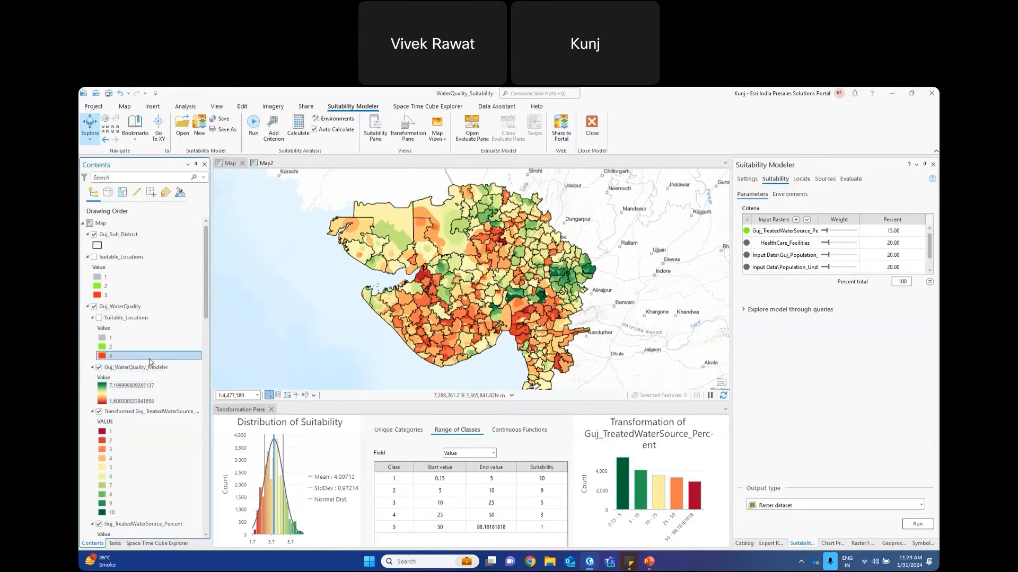
- Invert the colour scheme of the Guj_WaterQuality_Modeler layer and inspect the suitability pattern across Gujarat
click(143, 367)
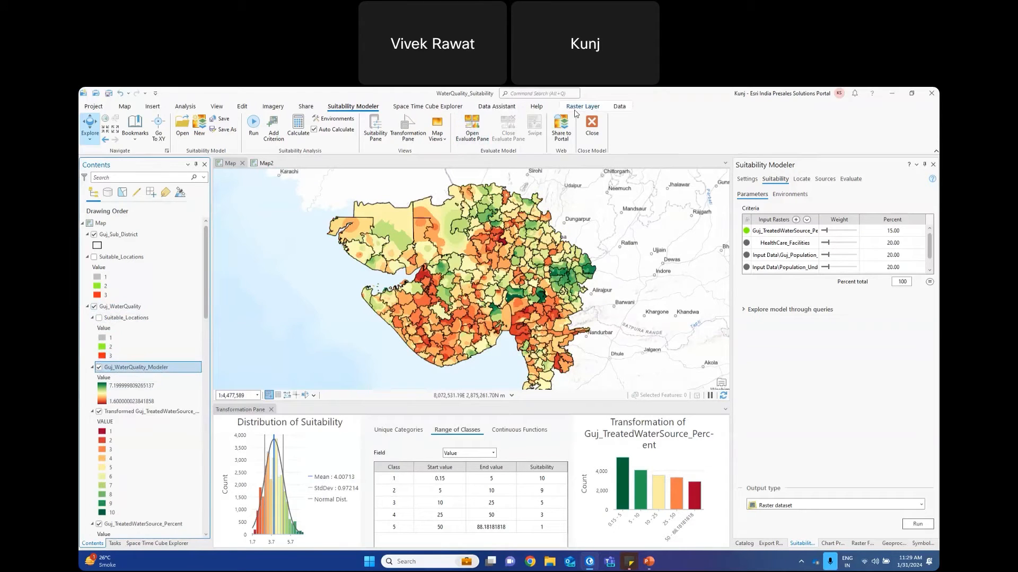
click(581, 107)
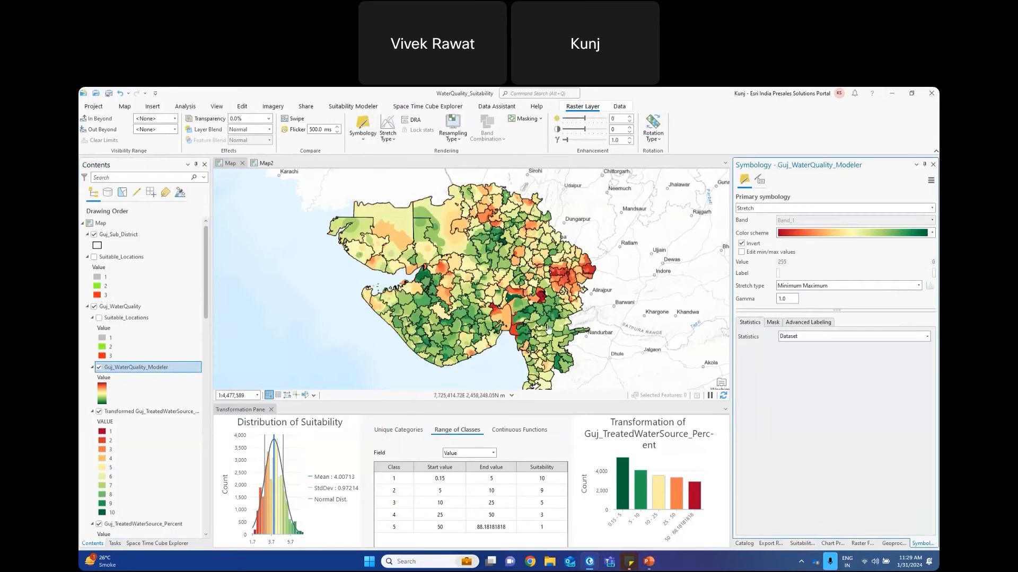
scroll(500, 307, up, 2)
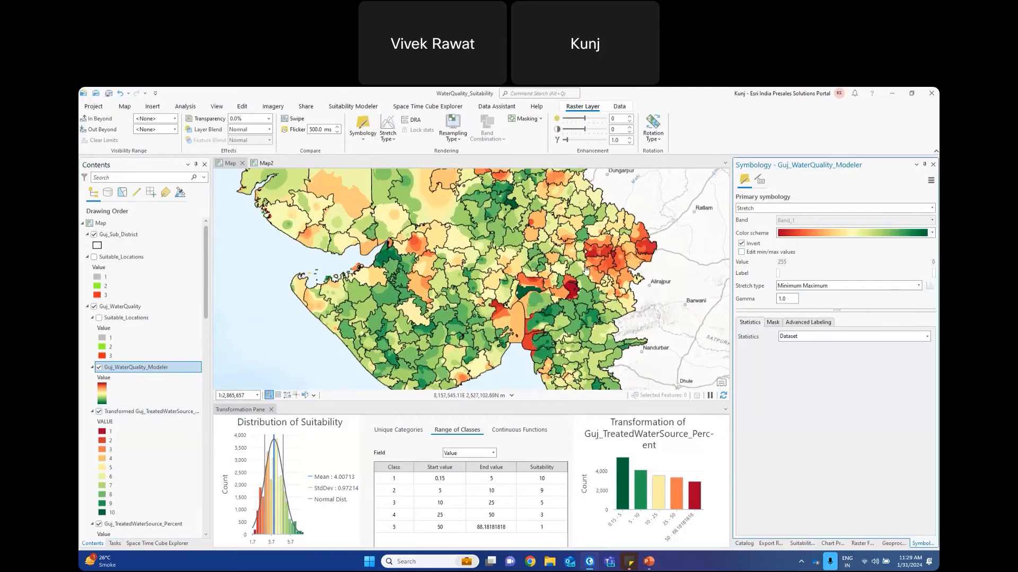
drag(585, 274, 581, 301)
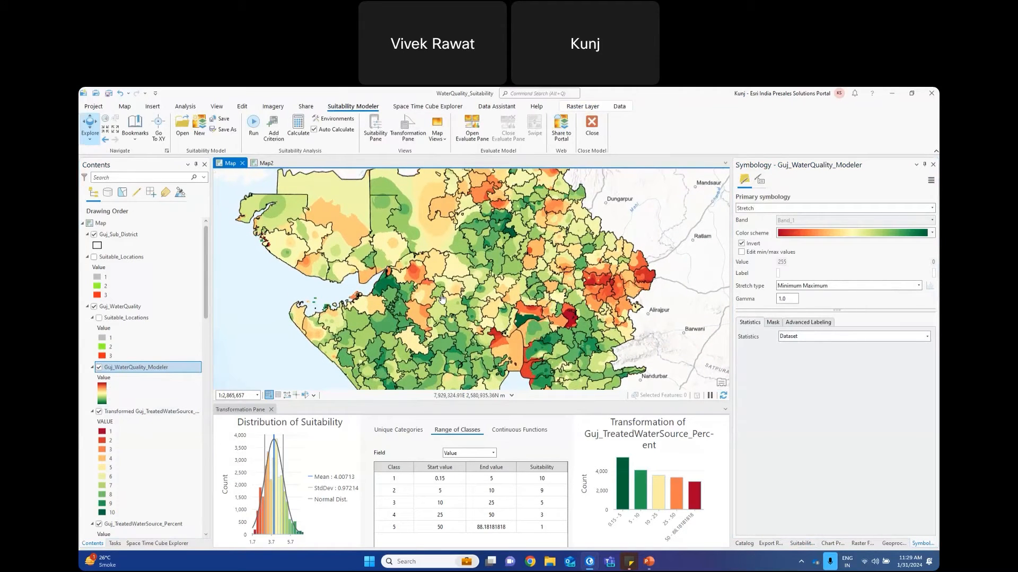
scroll(441, 253, down, 2)
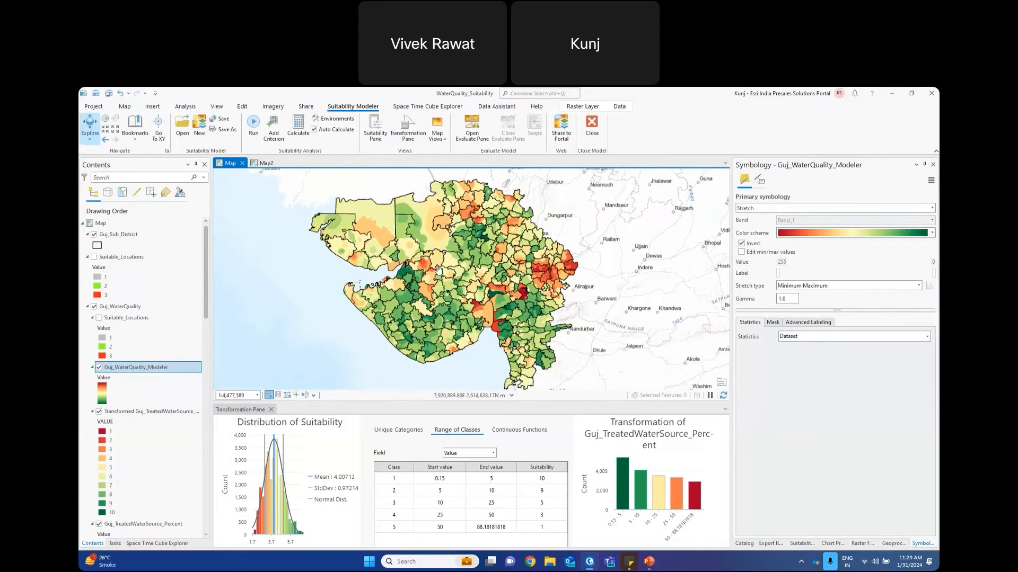
- Return to the Suitability Modeler and review the Locate parameters for the Suitable_Locations output
click(892, 543)
click(801, 543)
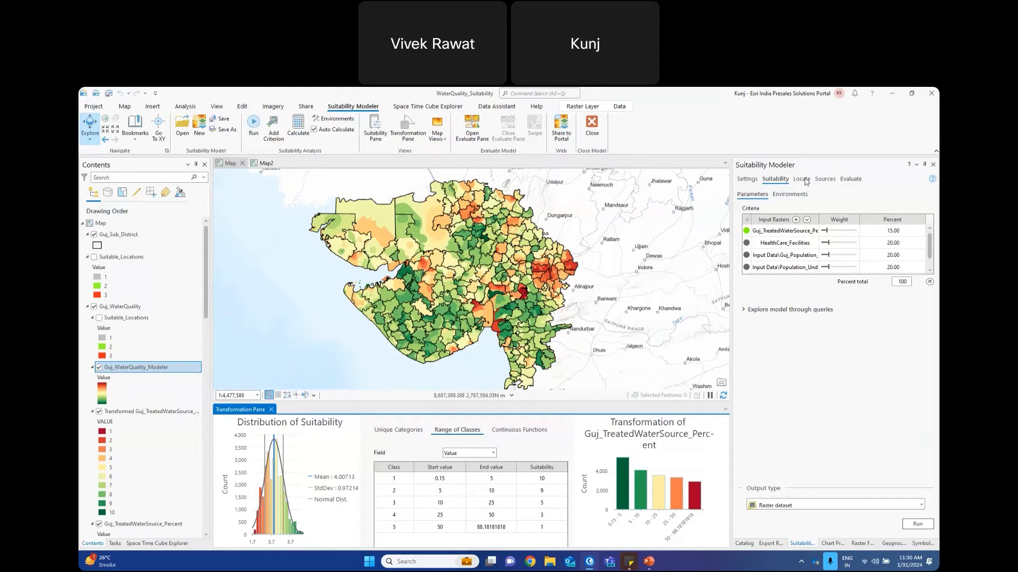
click(800, 178)
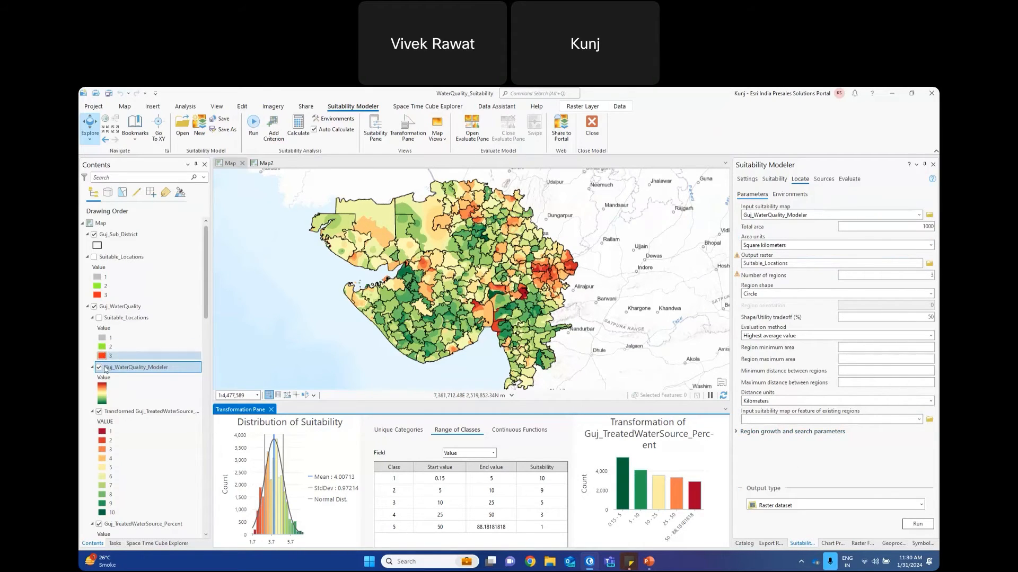
- Hide the Guj_WaterQuality group, display the standalone Suitable_Locations layer, and examine its located regions up close
click(99, 368)
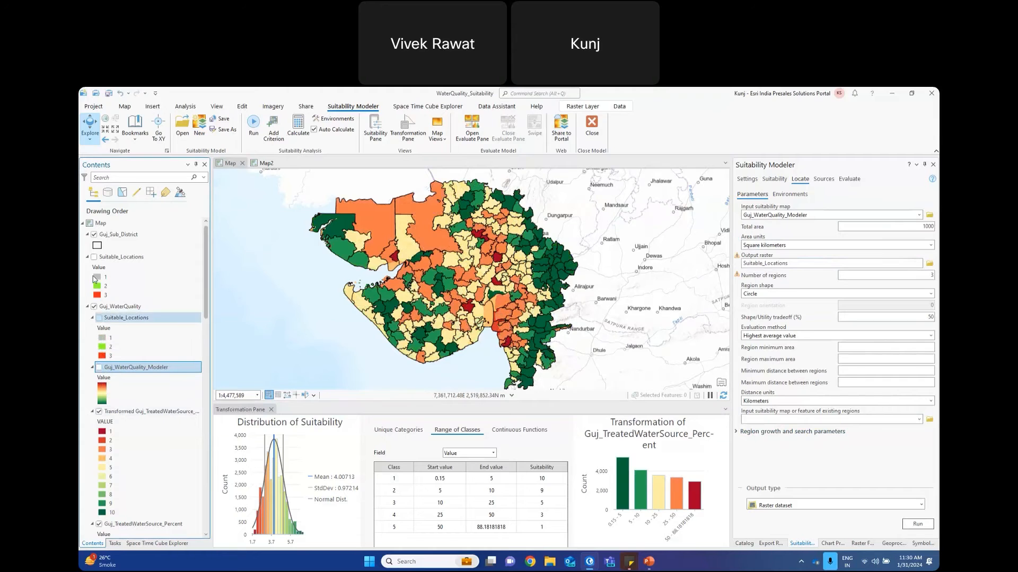
click(94, 307)
click(93, 257)
scroll(548, 271, up, 2)
scroll(615, 304, up, 3)
drag(614, 303, 565, 282)
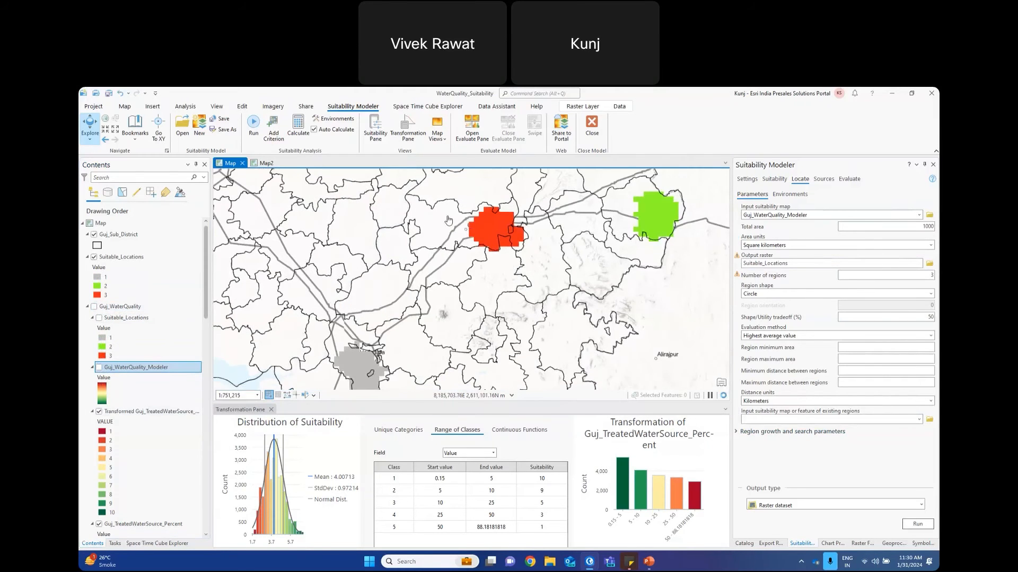
scroll(445, 233, down, 1)
drag(503, 260, 499, 280)
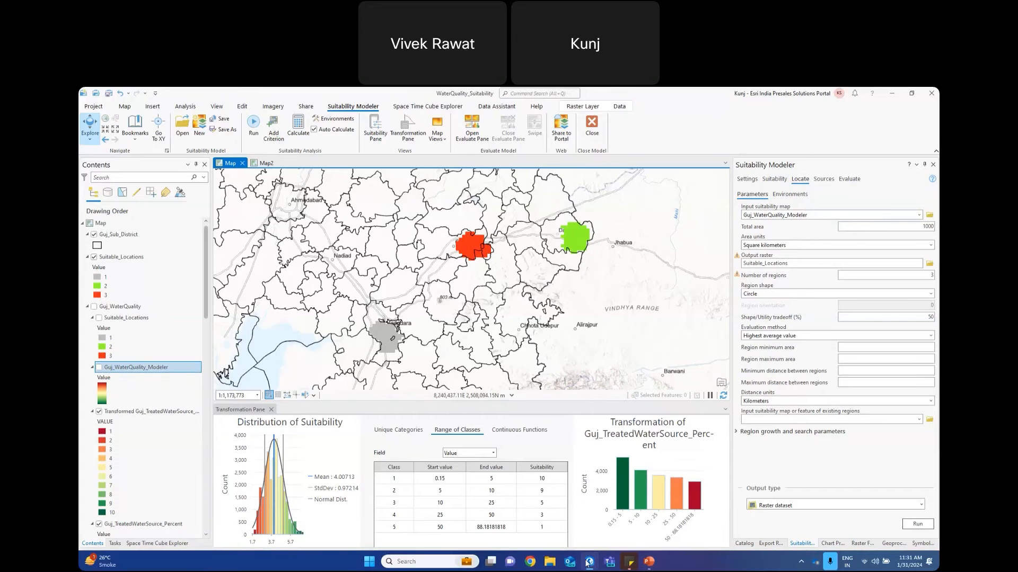
- Switch to the read-only WaterQuality_Suitability project window and review the model evaluation overview and its suitability histogram
mouse_move(590, 561)
click(657, 509)
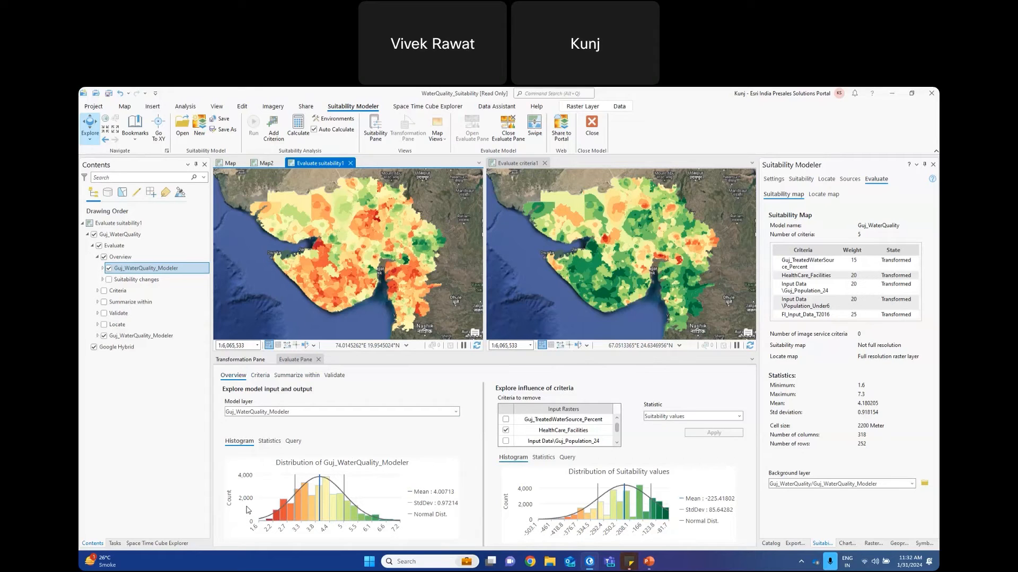
mouse_move(317, 511)
- Evaluate the influence of removing only Guj_TreatedWaterSource_Percent, and explore the transformed Population_Under6 criterion with the From mean statistic
click(506, 419)
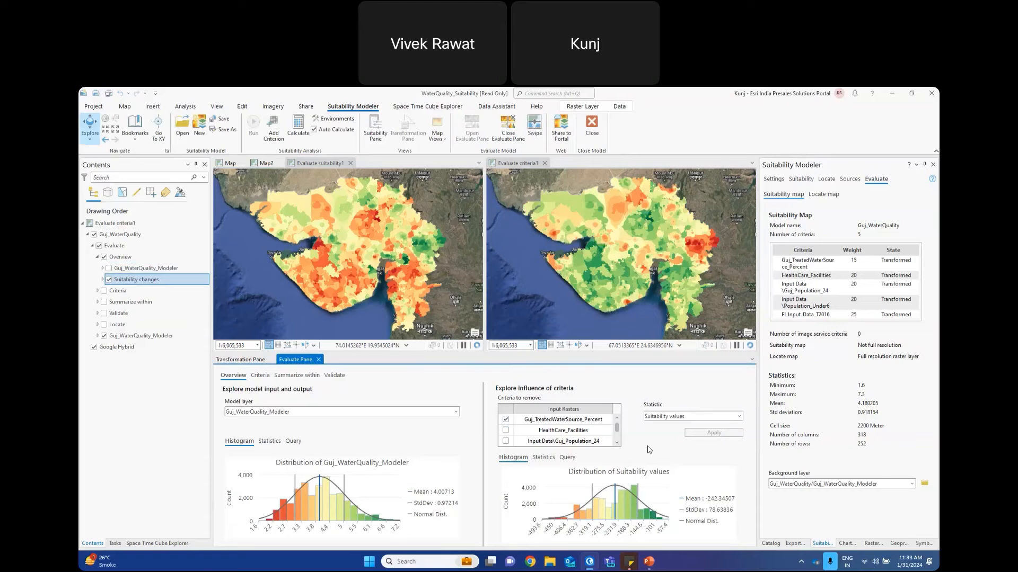
click(259, 375)
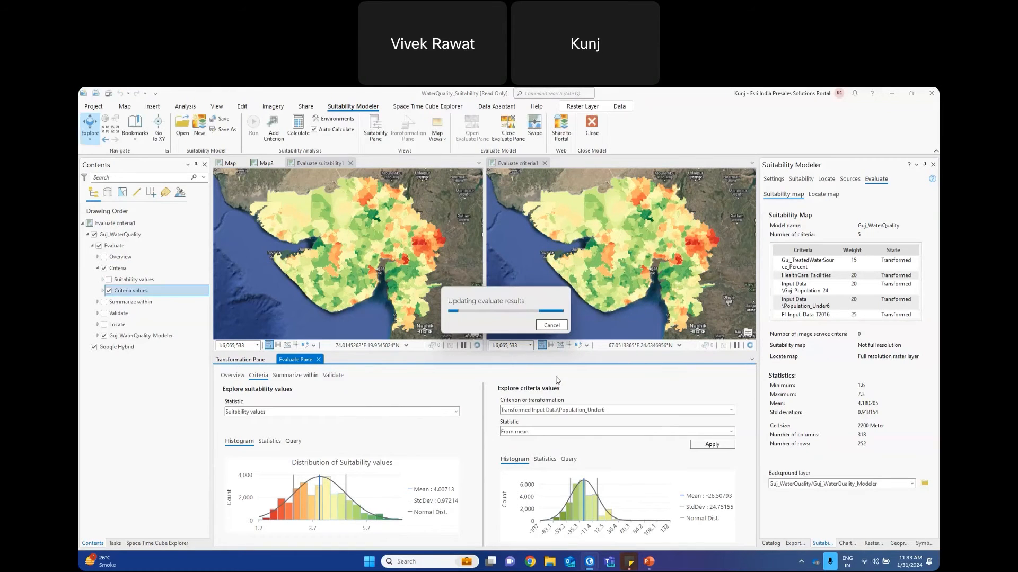
- Explore the transformed FI_Input_Data_T2016 criterion with the From mean statistic, and the untransformed FI_Input_Data_T2016 criterion with Criteria values
click(534, 412)
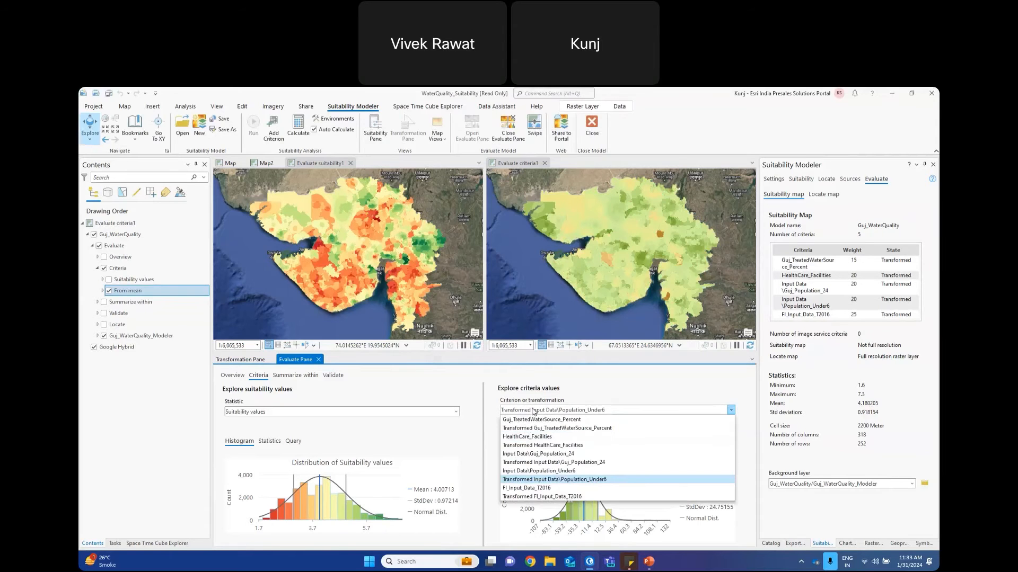
click(539, 497)
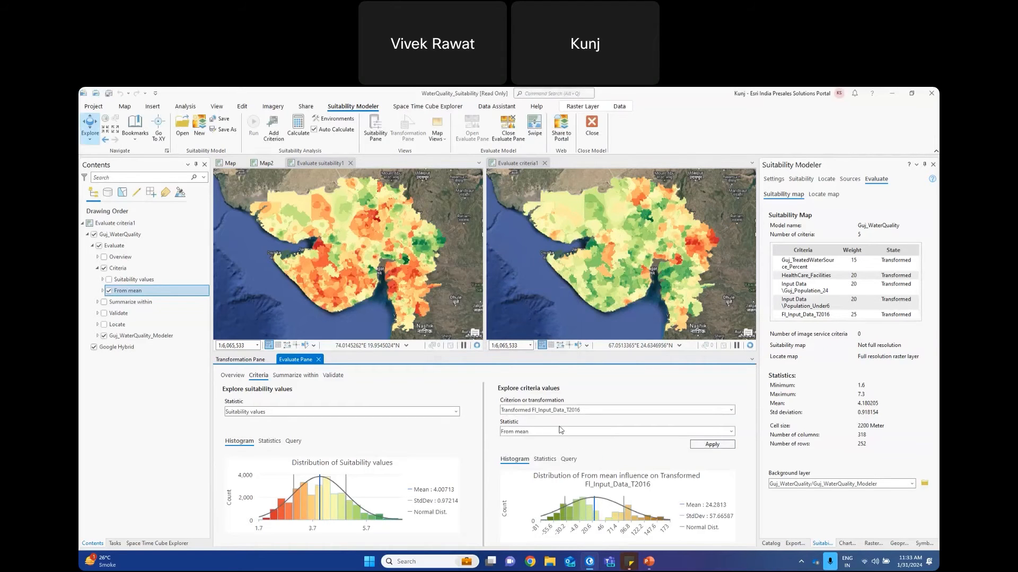
click(555, 411)
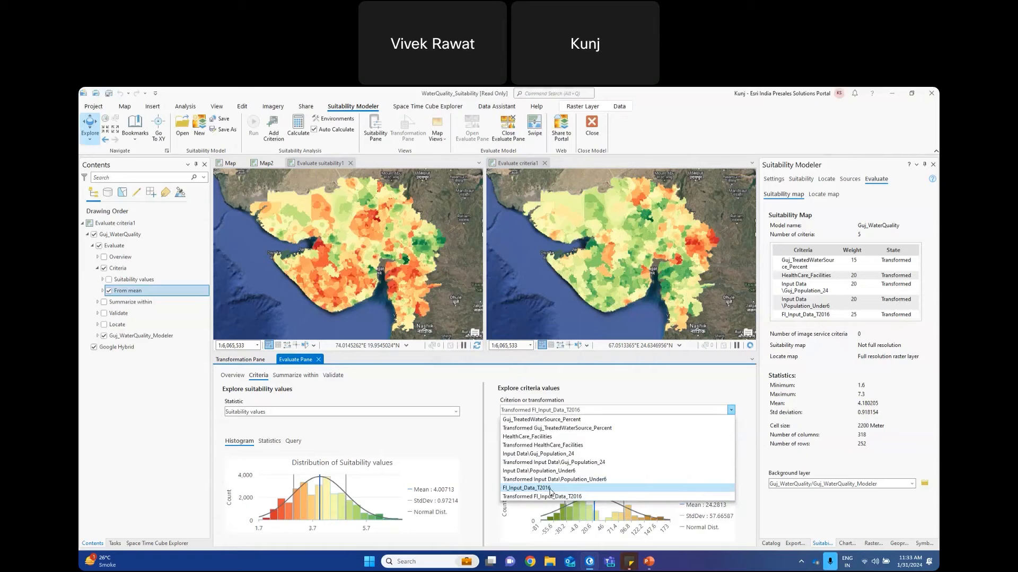
click(549, 488)
click(712, 444)
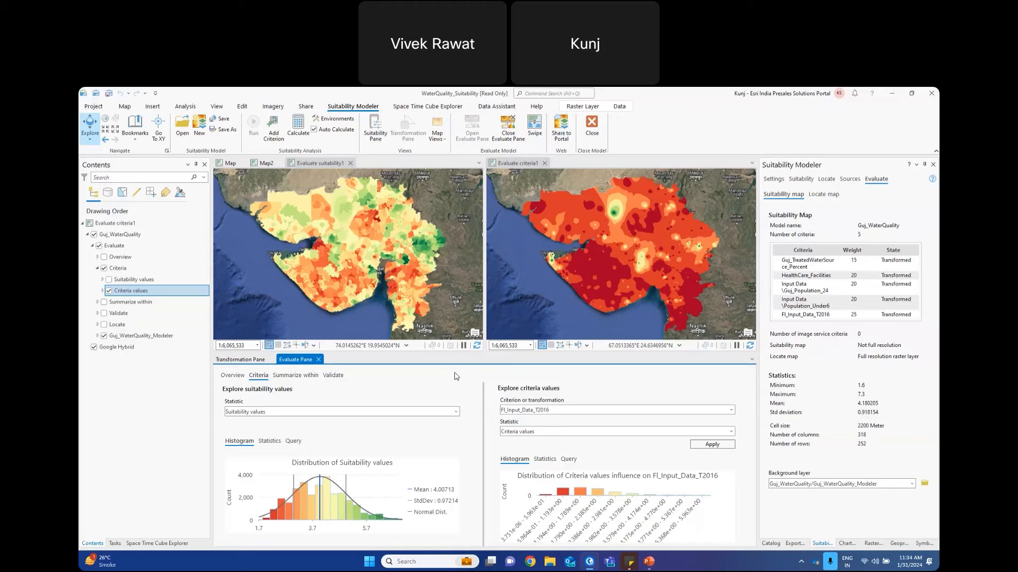
- Switch to the Mountain_Lion_Corridors project window and preview the Roads, Protected_Status and Land Cover input layers, leaving them hidden
mouse_move(590, 567)
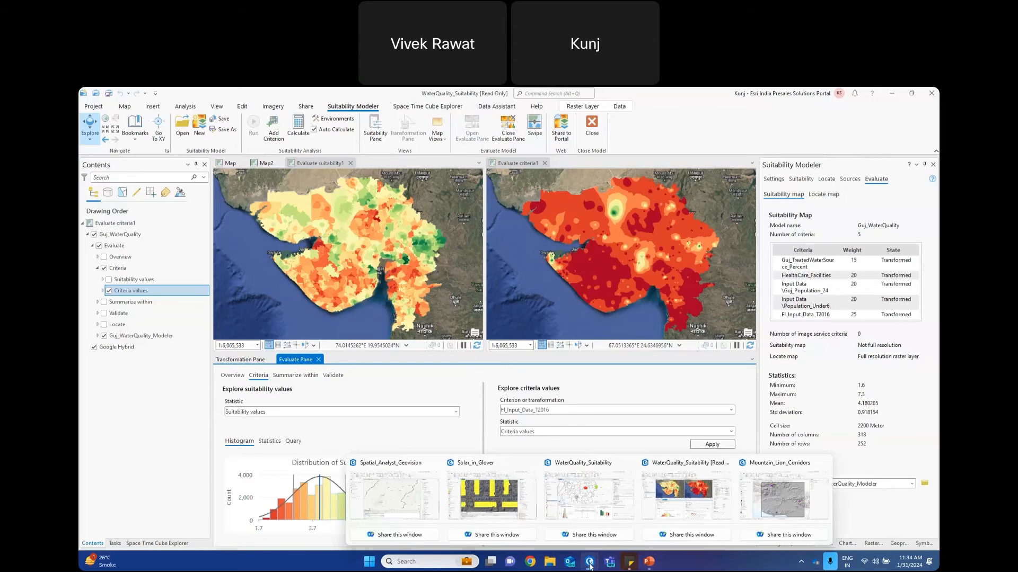
click(781, 503)
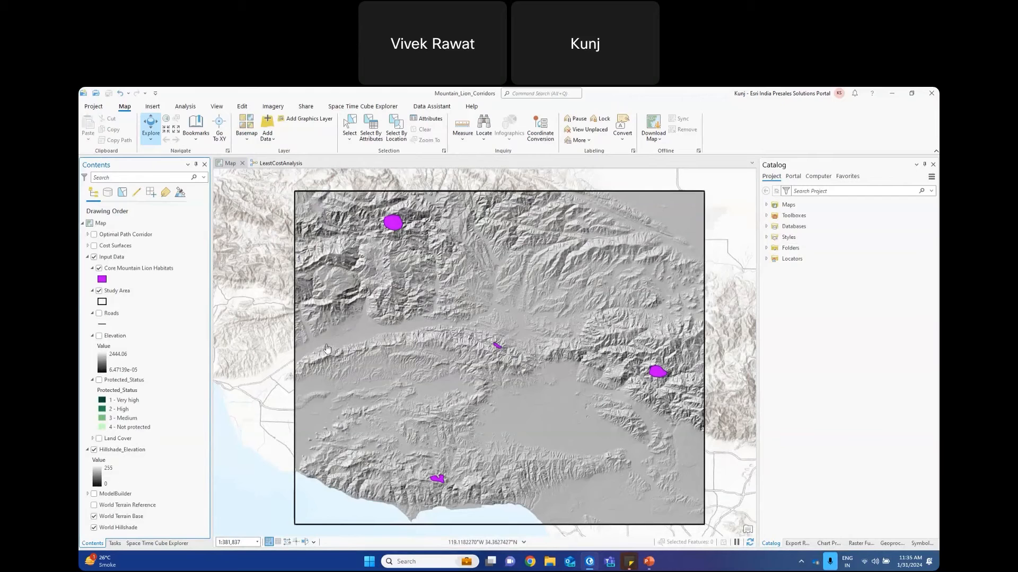
click(99, 314)
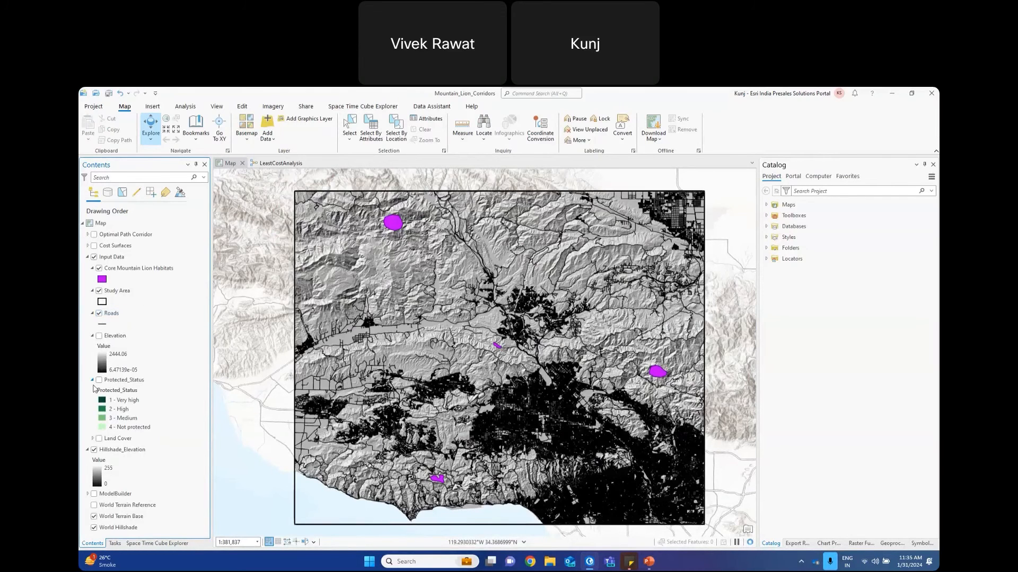
click(100, 380)
click(100, 380)
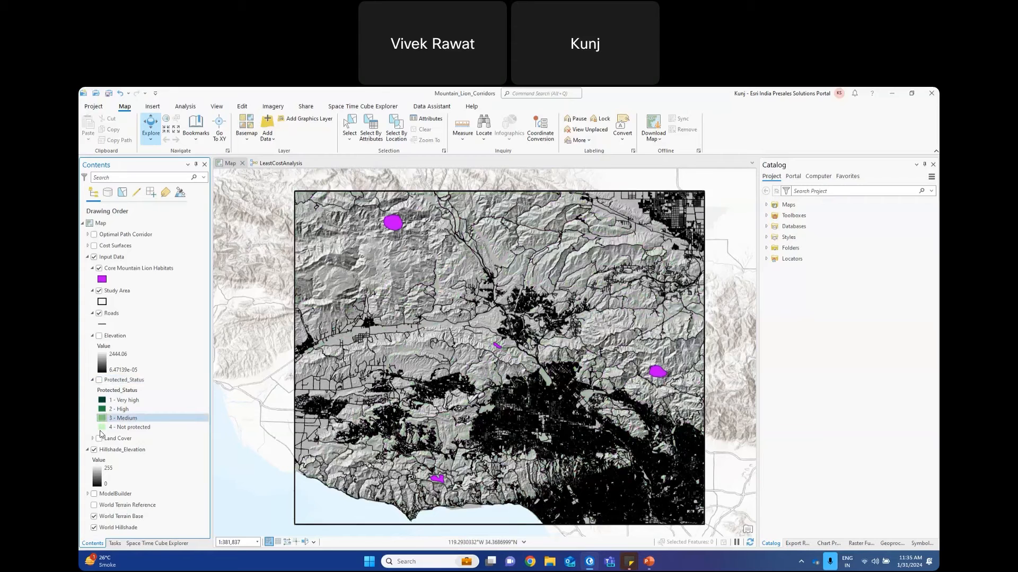
click(99, 438)
click(99, 438)
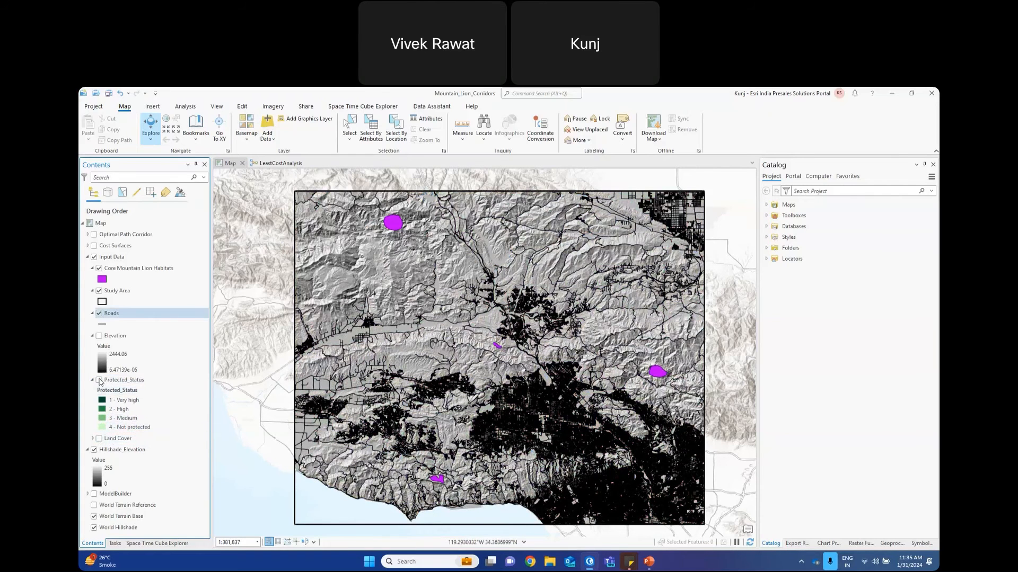
click(98, 314)
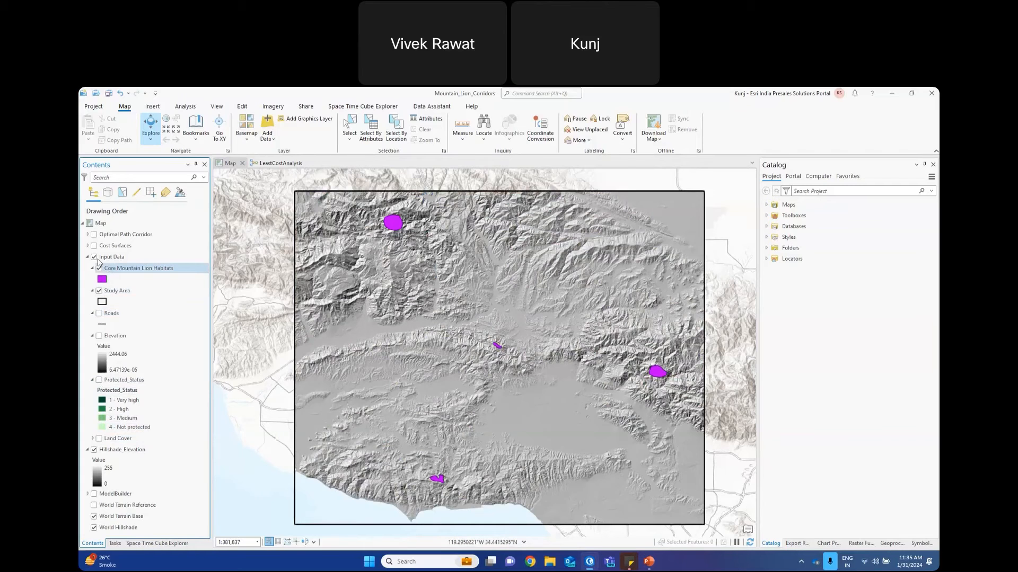
- Expand and display the Cost Surfaces group, and hide its combined Cost_Surface layer
click(88, 246)
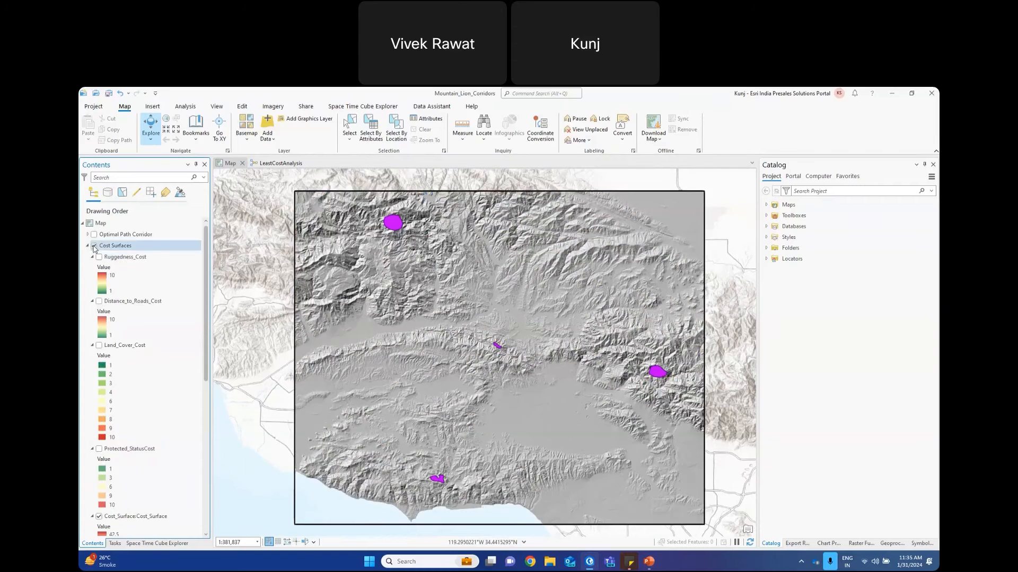
click(94, 247)
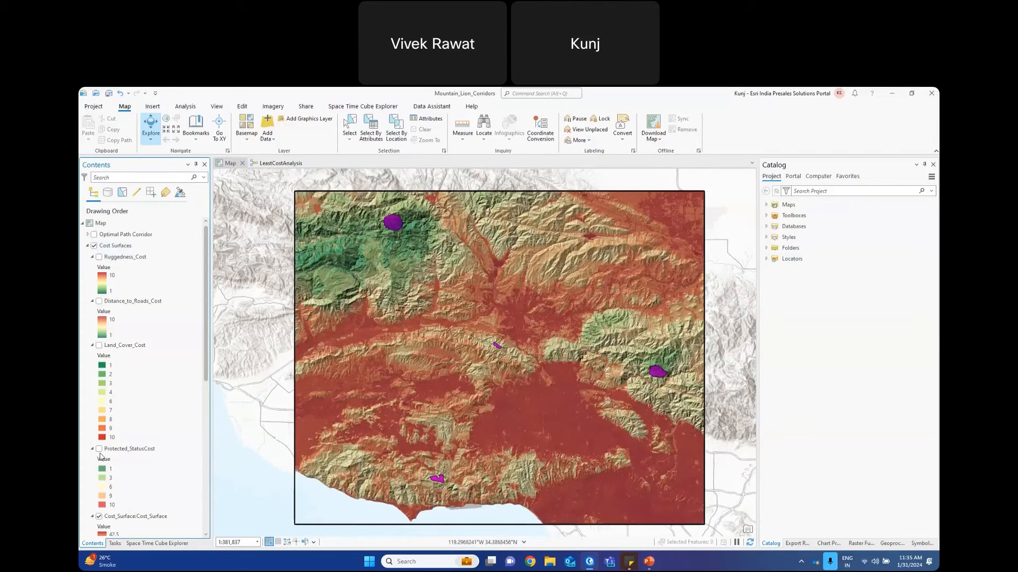
click(99, 516)
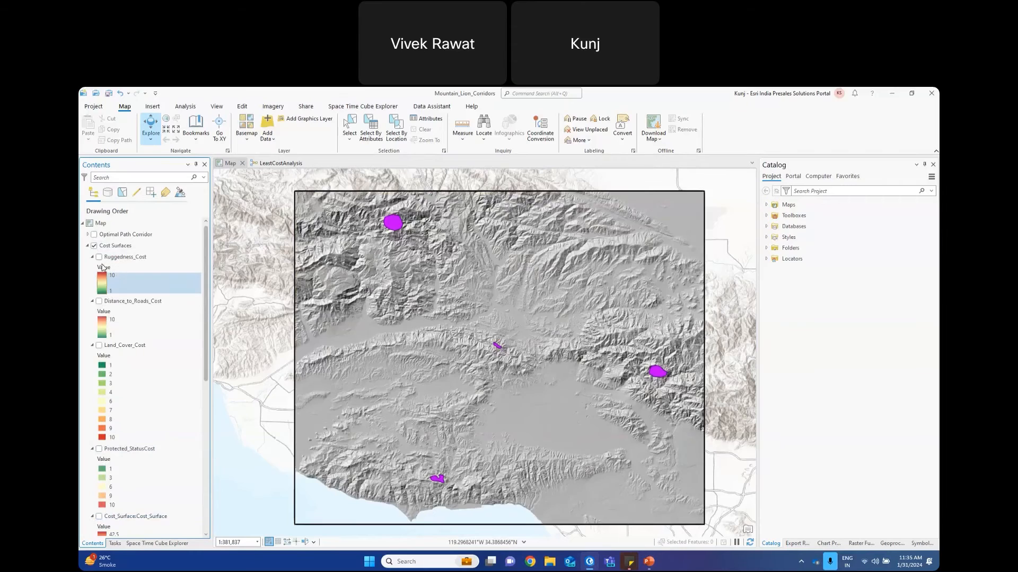
- Display the Ruggedness_Cost layer and examine its costs up close around the core mountain lion habitats
click(99, 258)
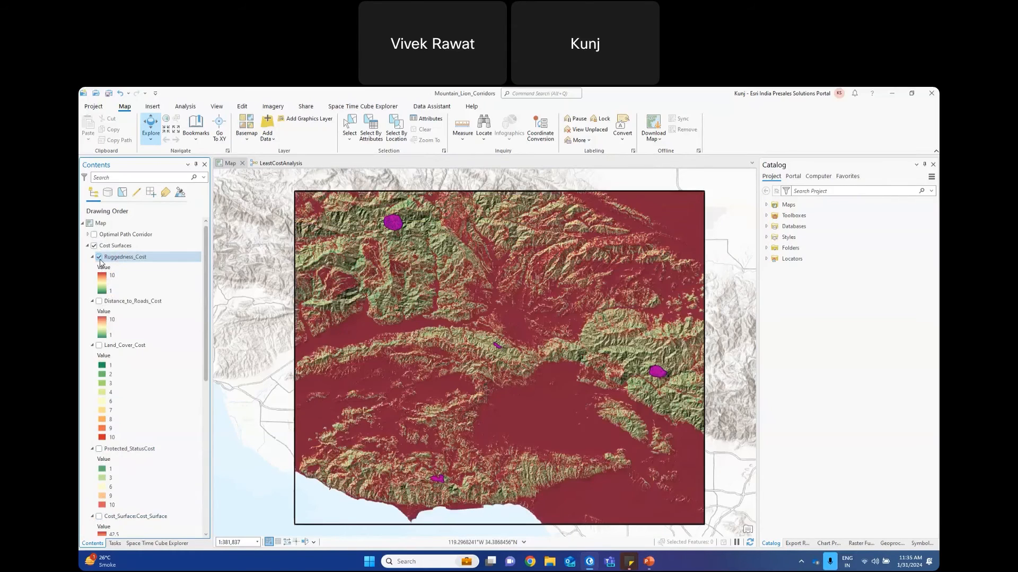
scroll(407, 375, up, 1)
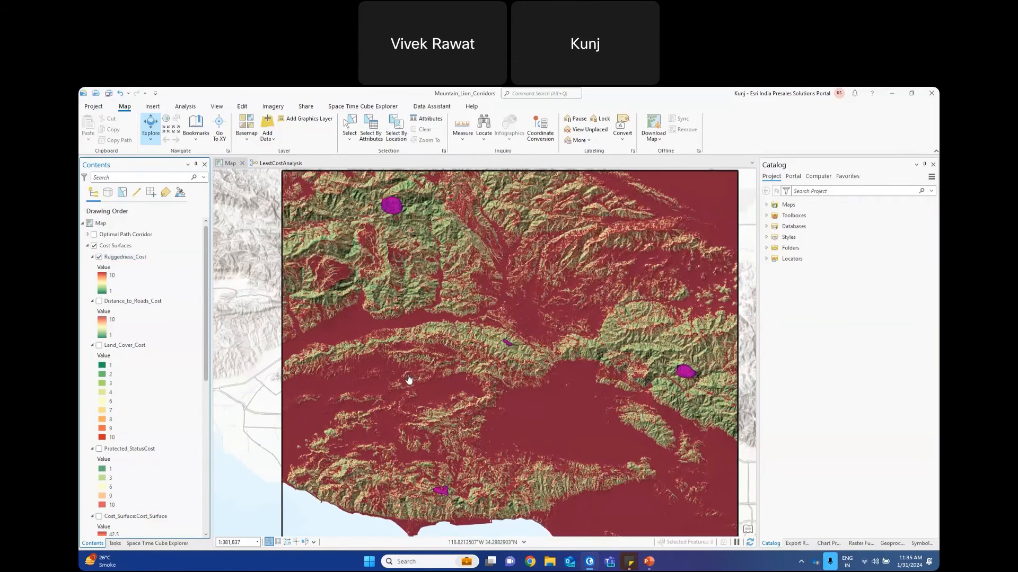
scroll(408, 379, up, 1)
scroll(407, 380, up, 3)
drag(469, 362, 442, 471)
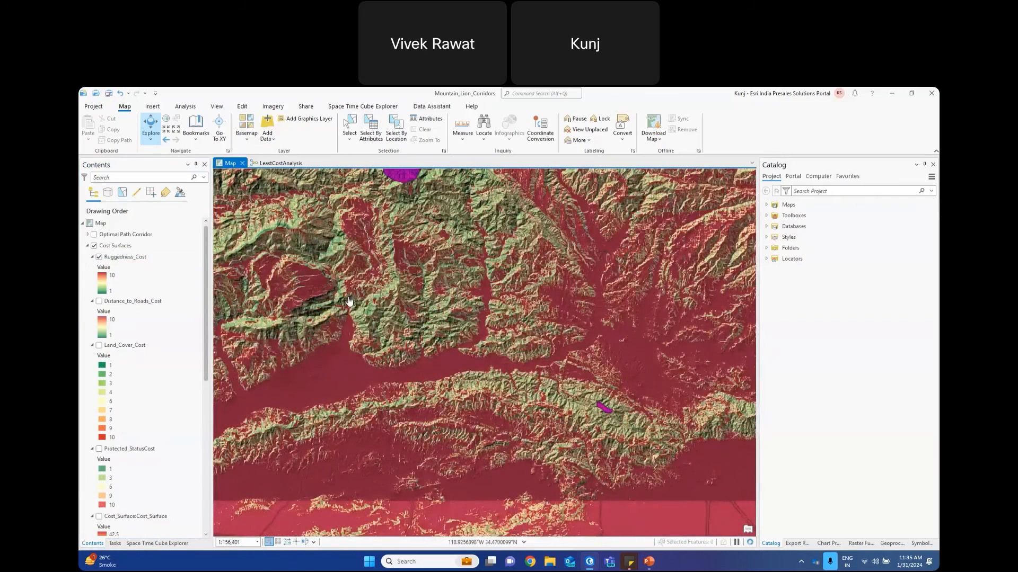
scroll(349, 302, down, 2)
drag(480, 358, 456, 380)
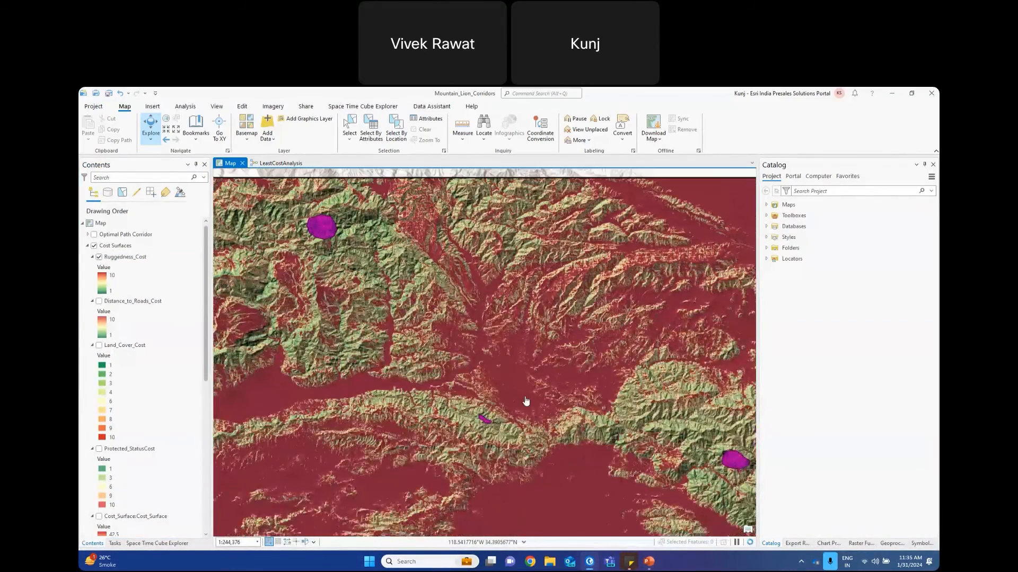
drag(526, 401, 642, 385)
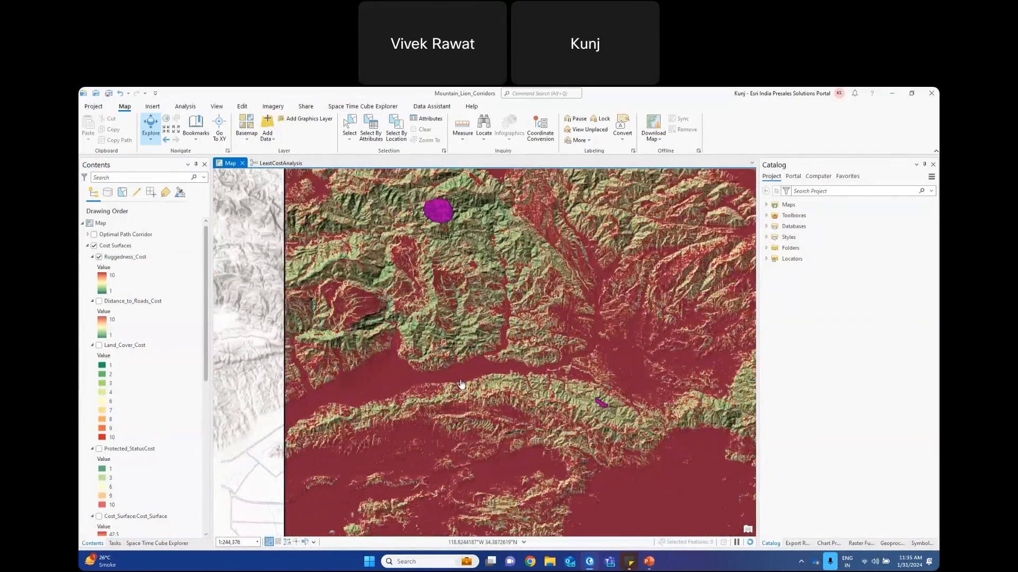
drag(461, 384, 414, 321)
drag(566, 450, 500, 364)
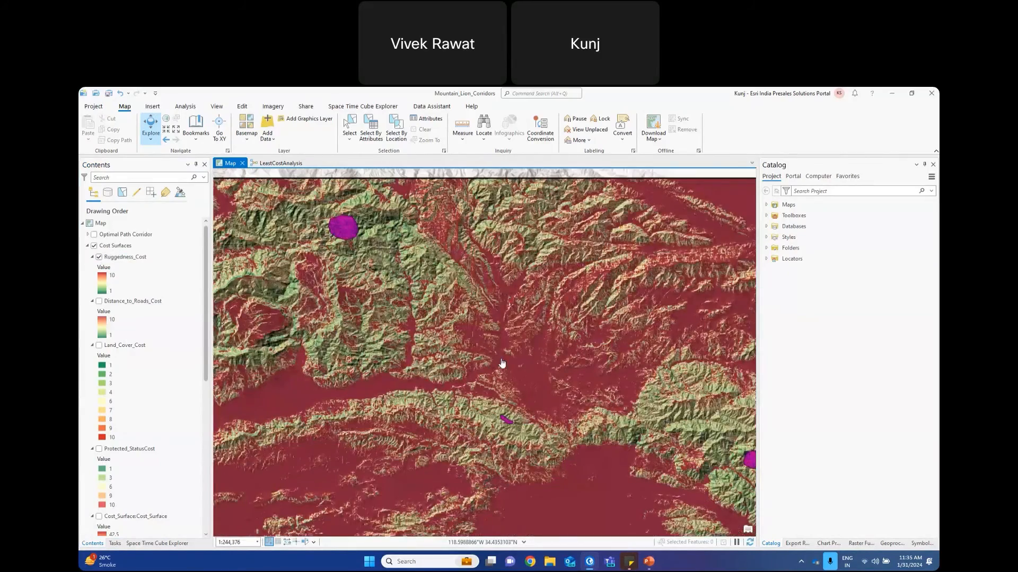
drag(638, 436, 519, 361)
drag(382, 404, 314, 415)
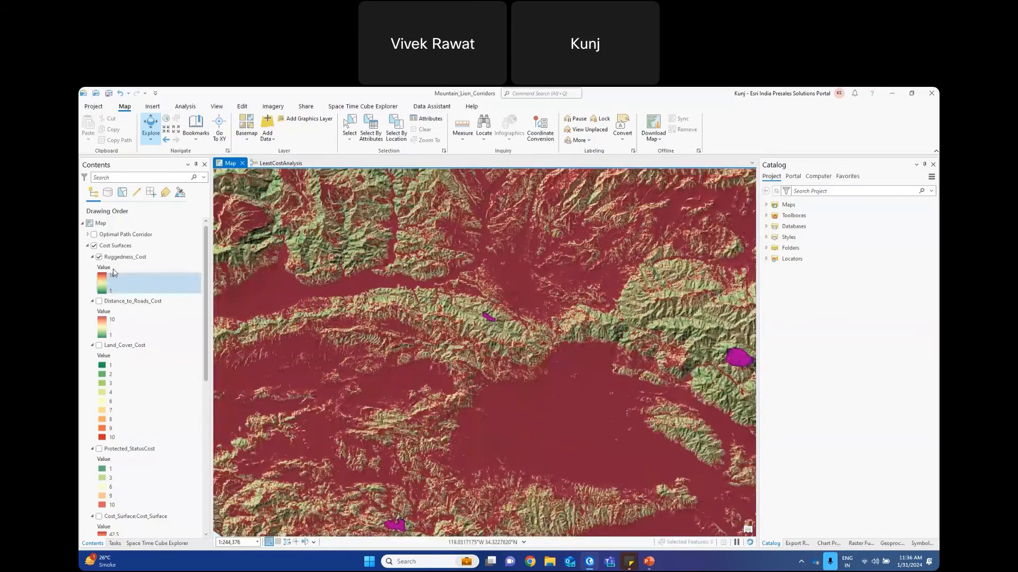
- Replace Ruggedness_Cost with the Distance_to_Roads_Cost layer on the map and examine its costs across the study area
click(99, 257)
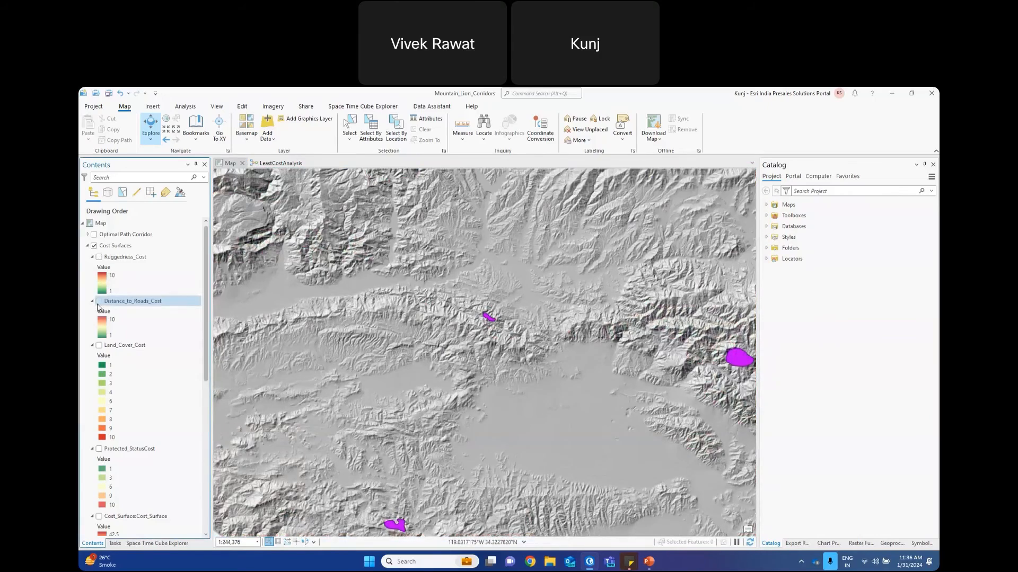
click(98, 301)
drag(429, 240, 336, 264)
drag(293, 331, 435, 379)
drag(408, 415, 426, 318)
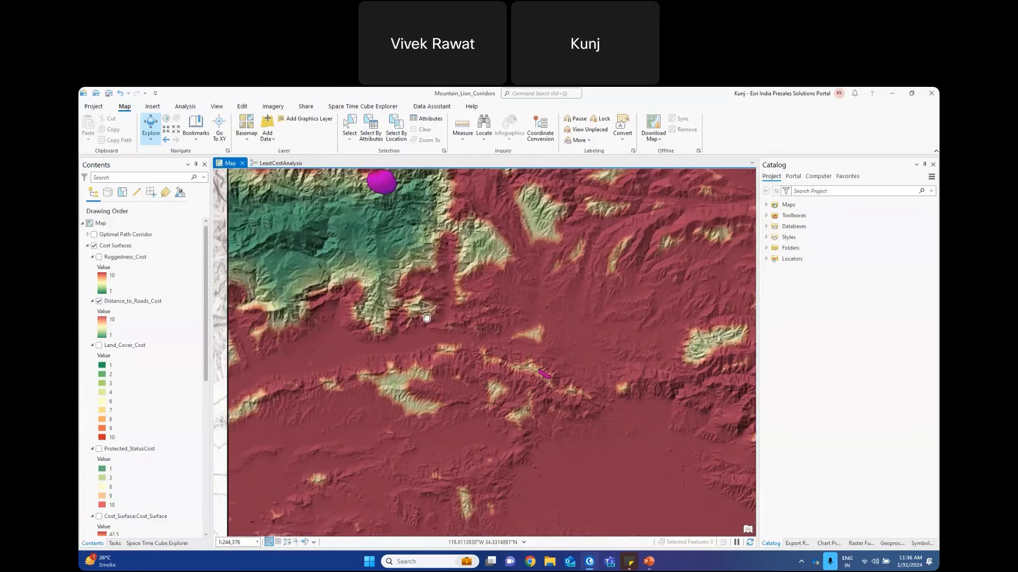
scroll(426, 318, down, 2)
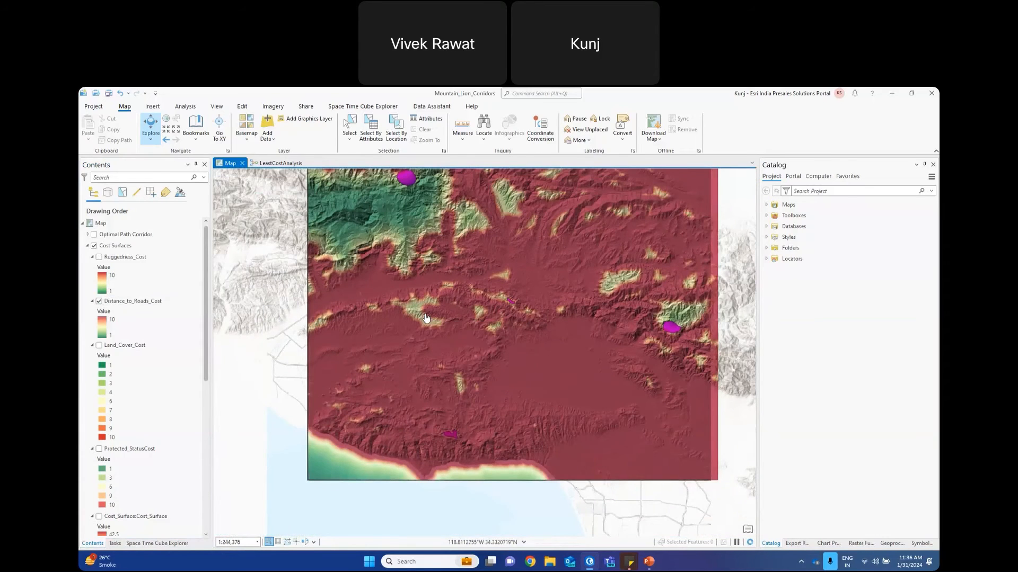
drag(492, 335, 462, 348)
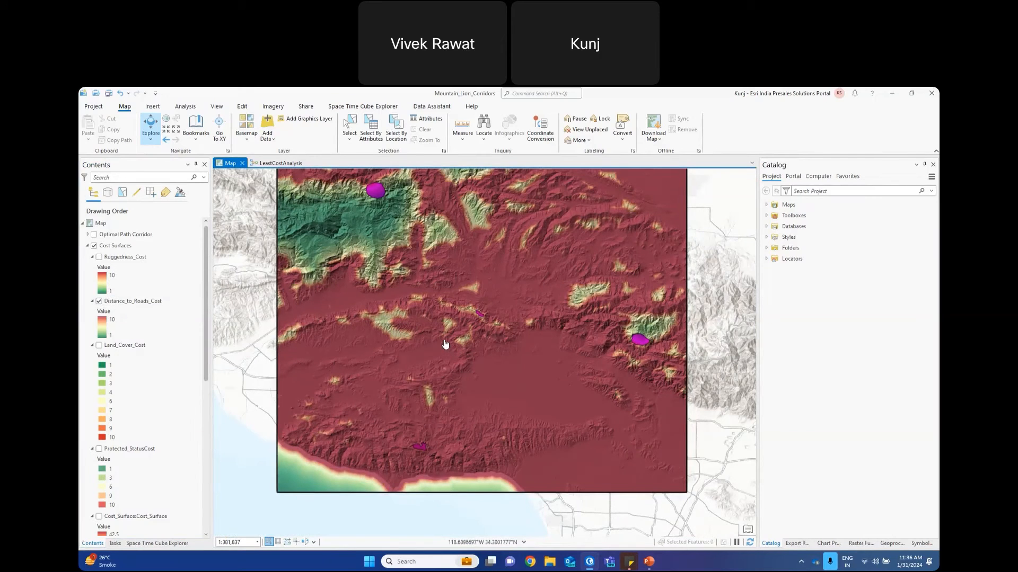
drag(457, 332, 443, 351)
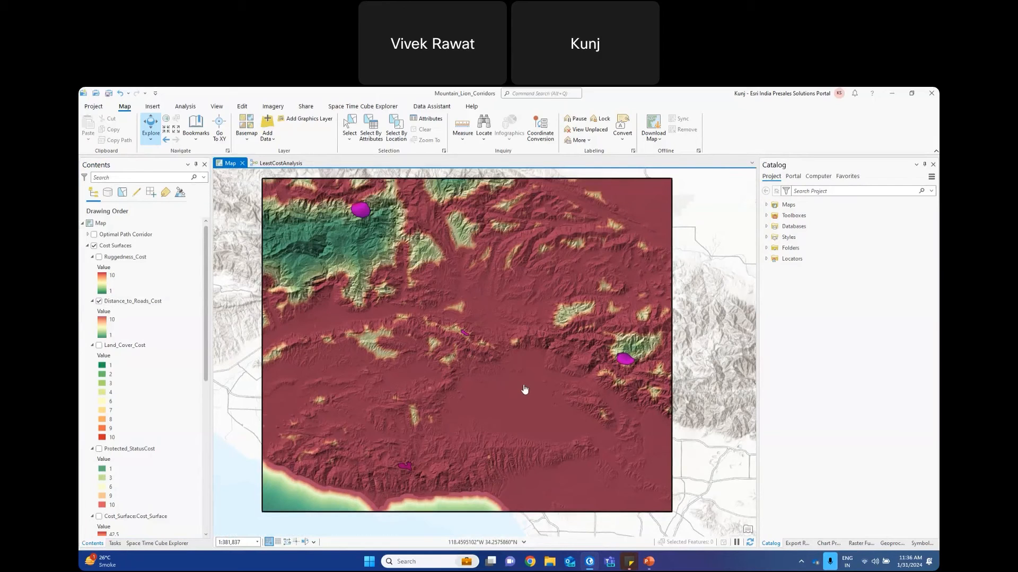
drag(388, 278, 411, 325)
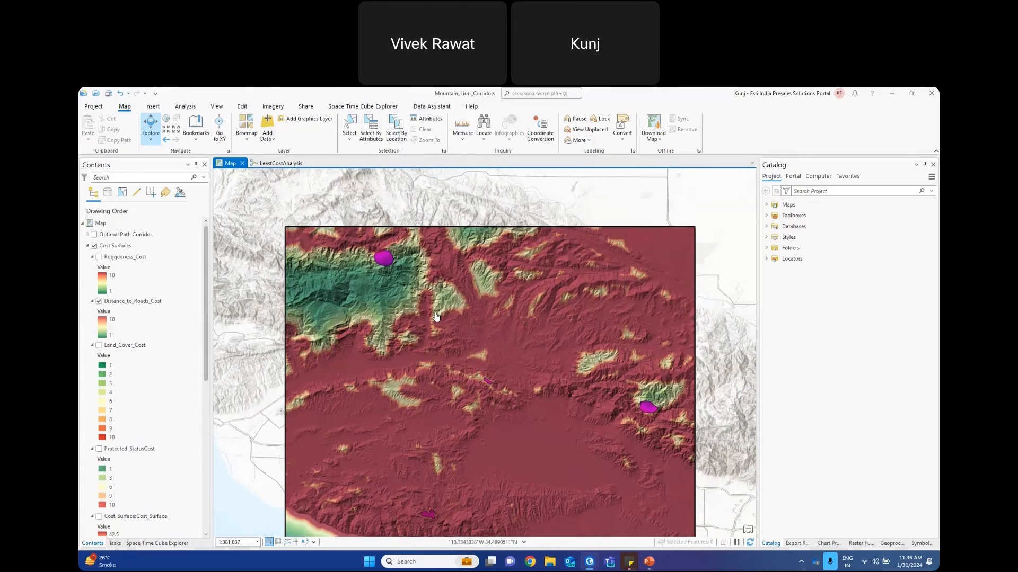
drag(529, 399, 494, 411)
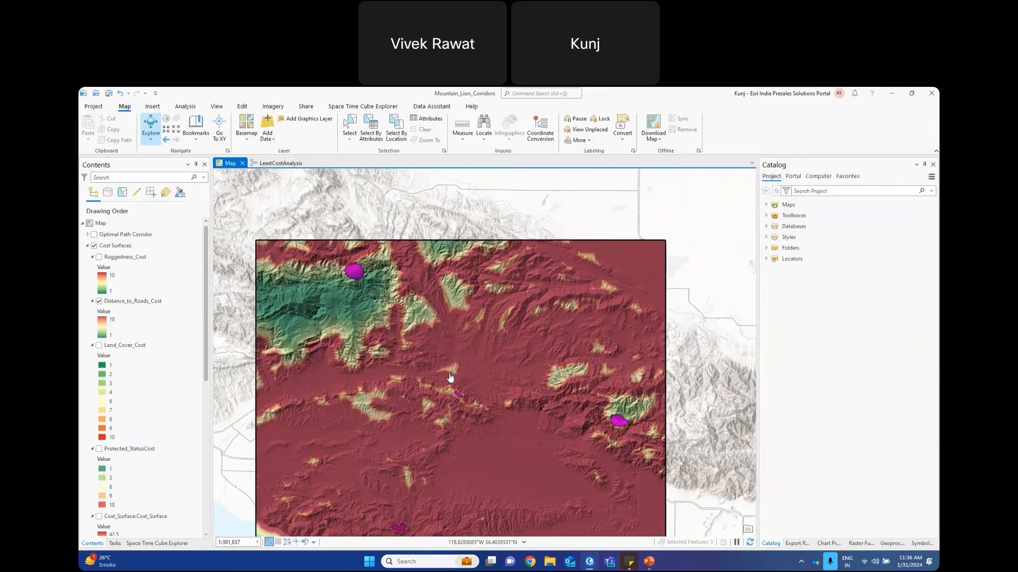
drag(457, 409, 471, 374)
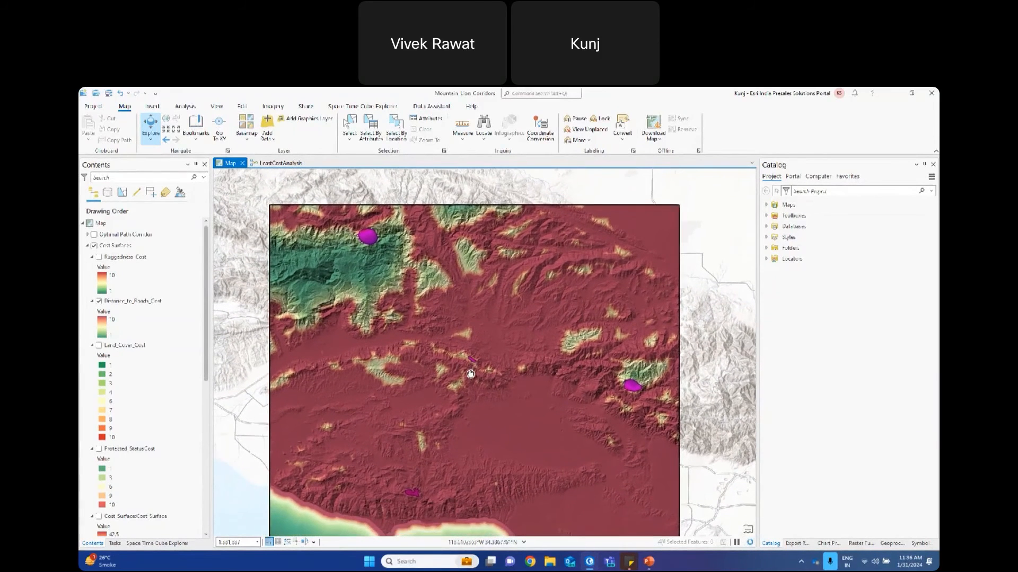
- Hide Distance_to_Roads_Cost, display Land_Cover_Cost, and examine the land cover costs around the habitats
click(99, 300)
click(99, 345)
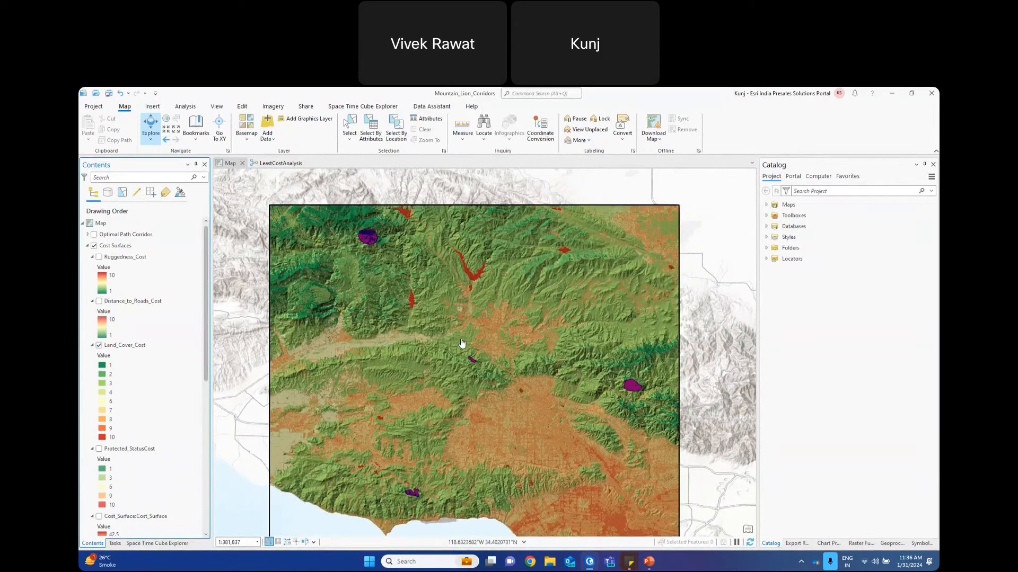
scroll(364, 235, up, 1)
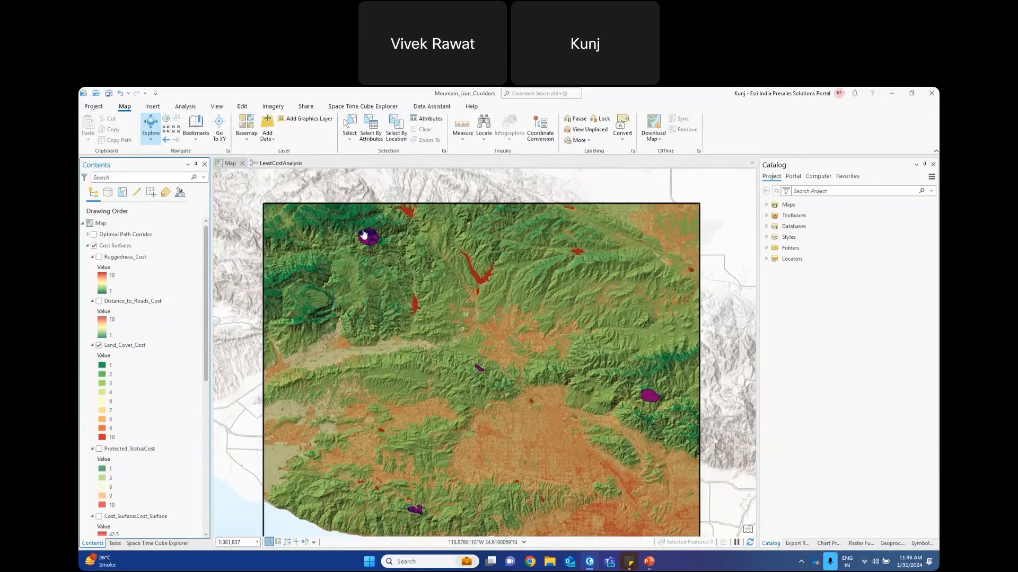
scroll(363, 234, up, 1)
scroll(364, 234, up, 2)
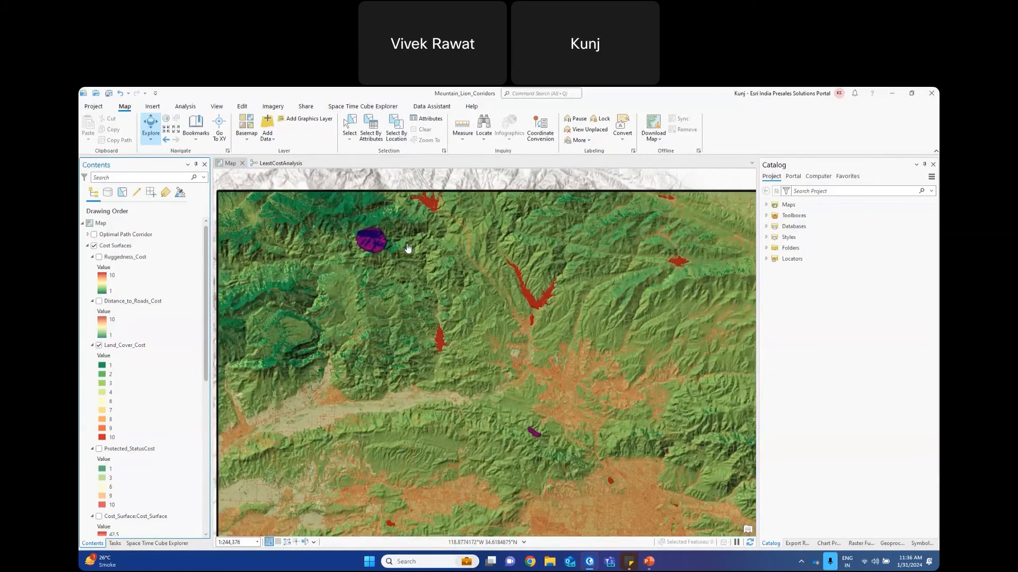
drag(524, 397, 423, 340)
drag(527, 372, 448, 340)
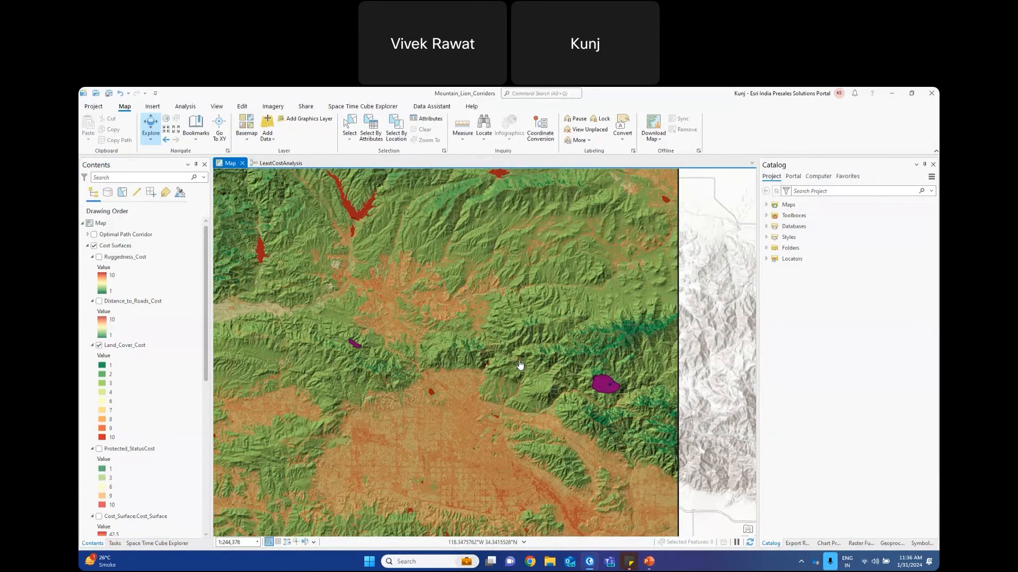
drag(520, 366, 605, 313)
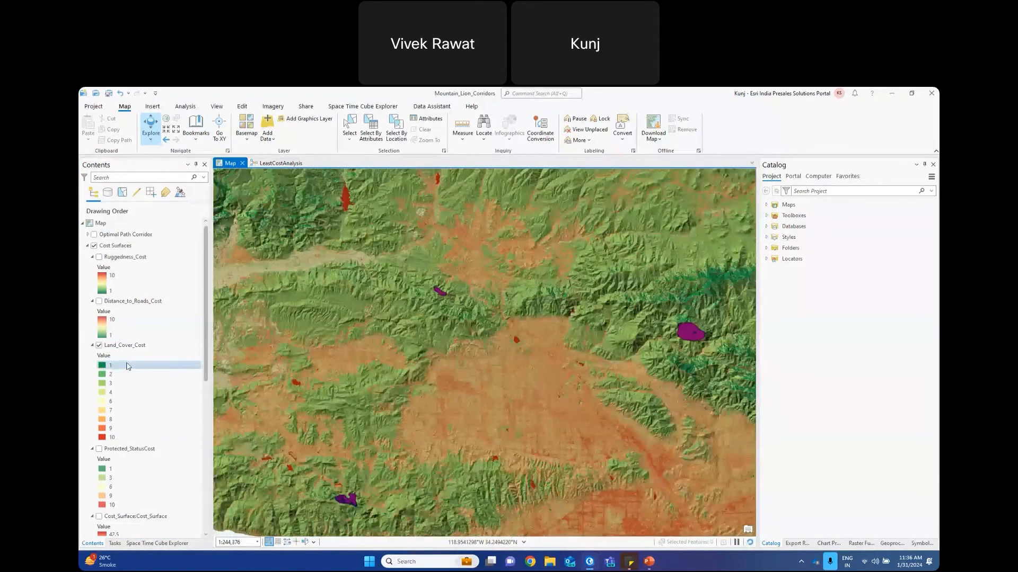
scroll(552, 421, down, 3)
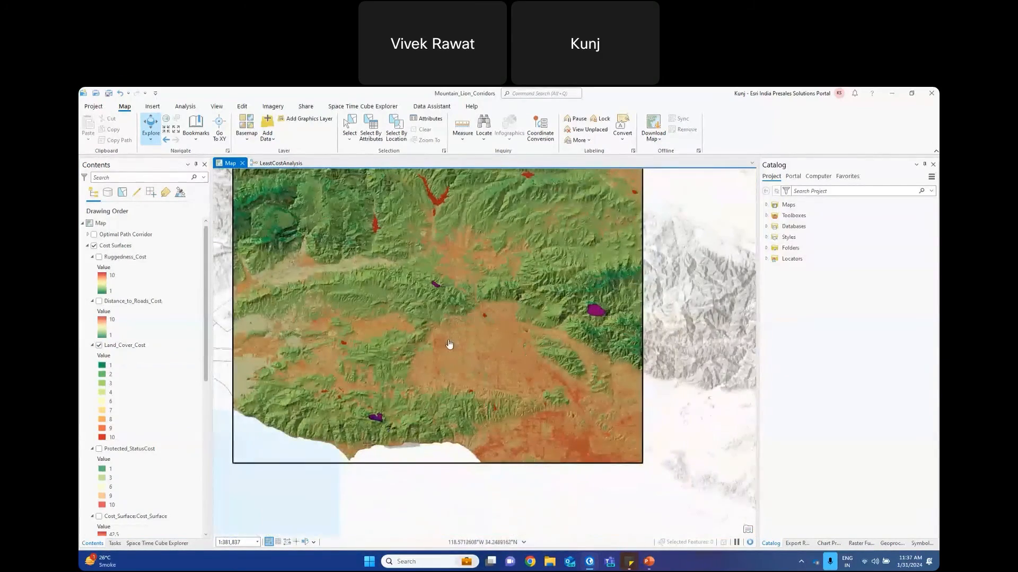
- Hide the Land_Cover_Cost layer and display the Protected_StatusCost layer in its place
click(99, 345)
click(98, 449)
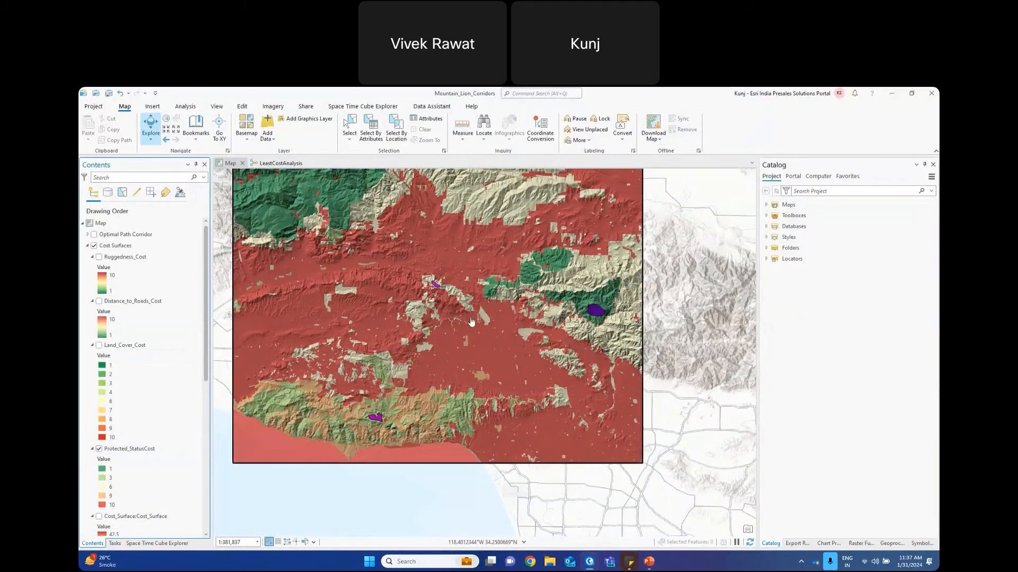
- Open the LeastCostAnalysis model and examine the input rasters and weights of its Weighted Sum tool
drag(437, 299, 485, 362)
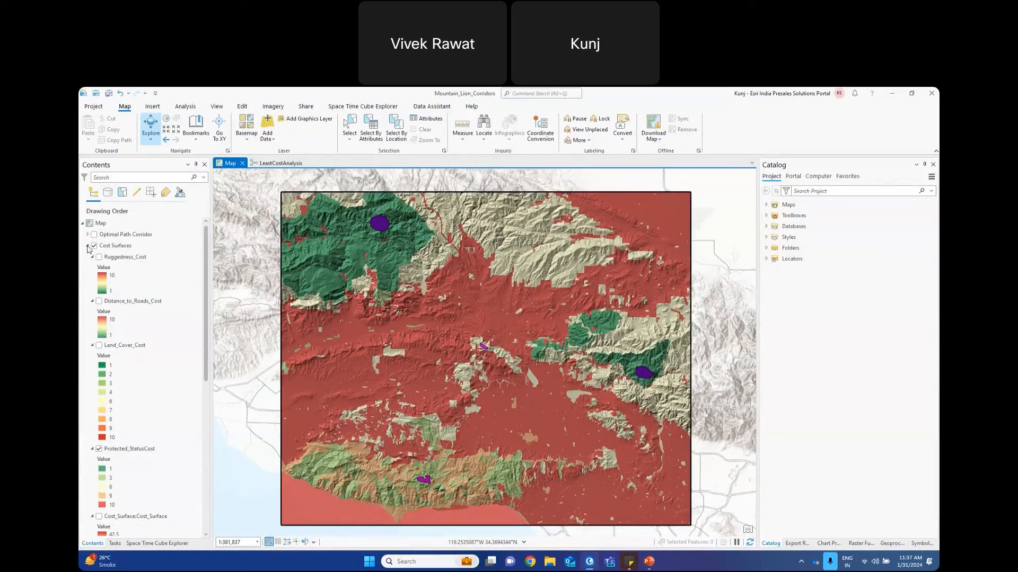
click(263, 163)
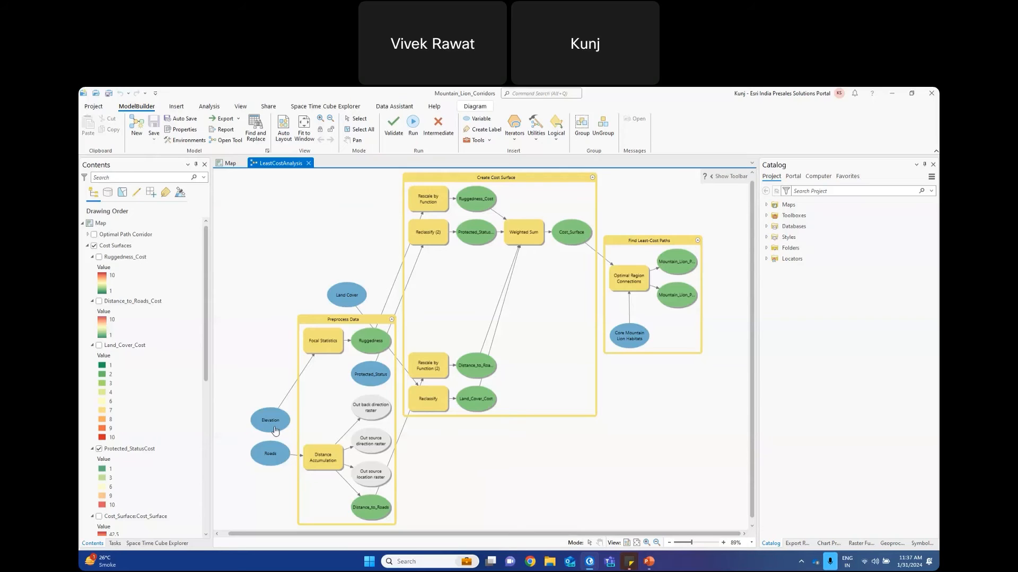
mouse_move(328, 354)
mouse_move(422, 401)
mouse_move(461, 283)
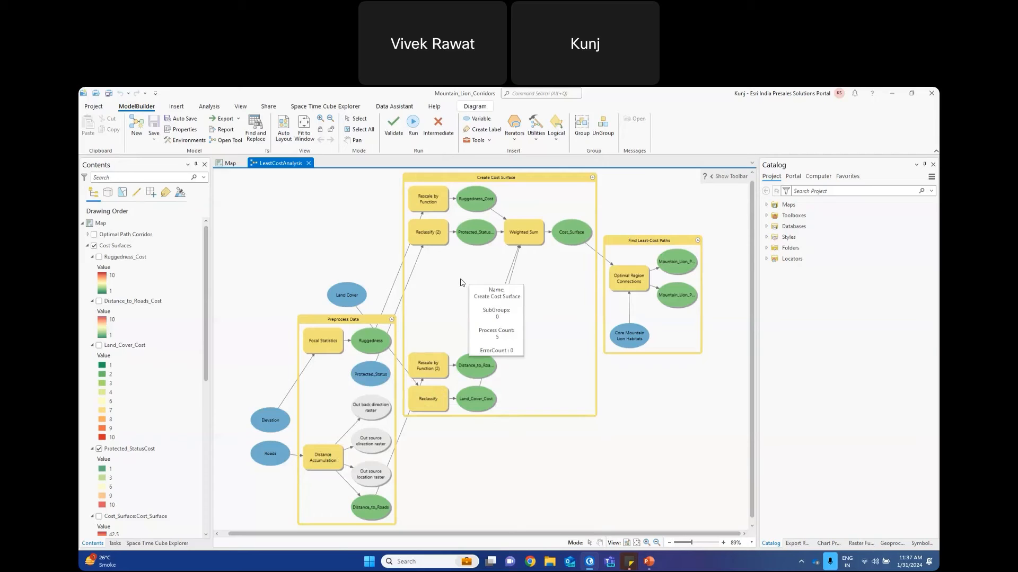
double_click(523, 237)
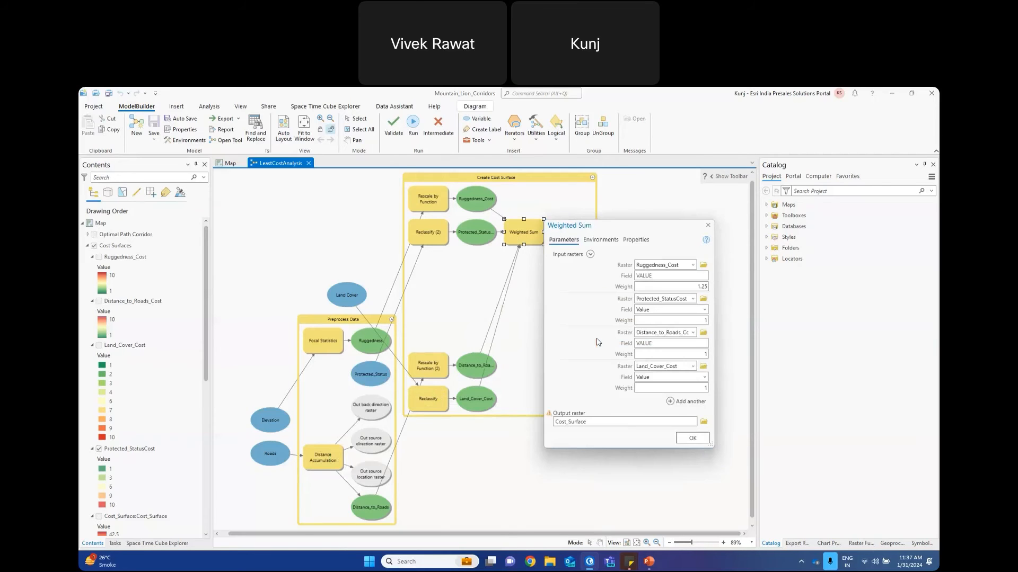
drag(609, 230, 619, 176)
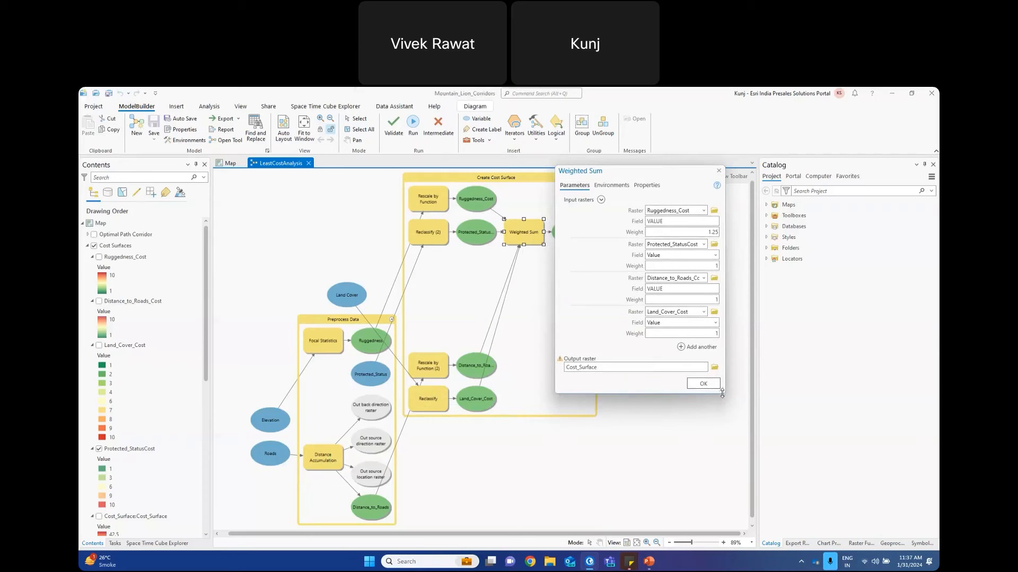
drag(722, 393, 789, 433)
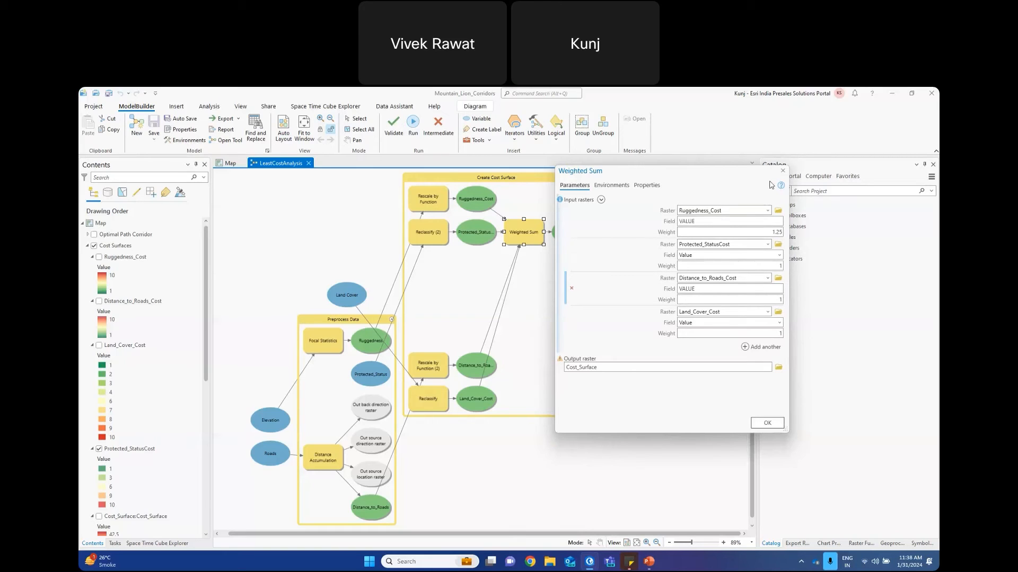
click(783, 171)
- Return to the map and replace the Protected_StatusCost layer with the combined Cost_Surface layer
click(229, 164)
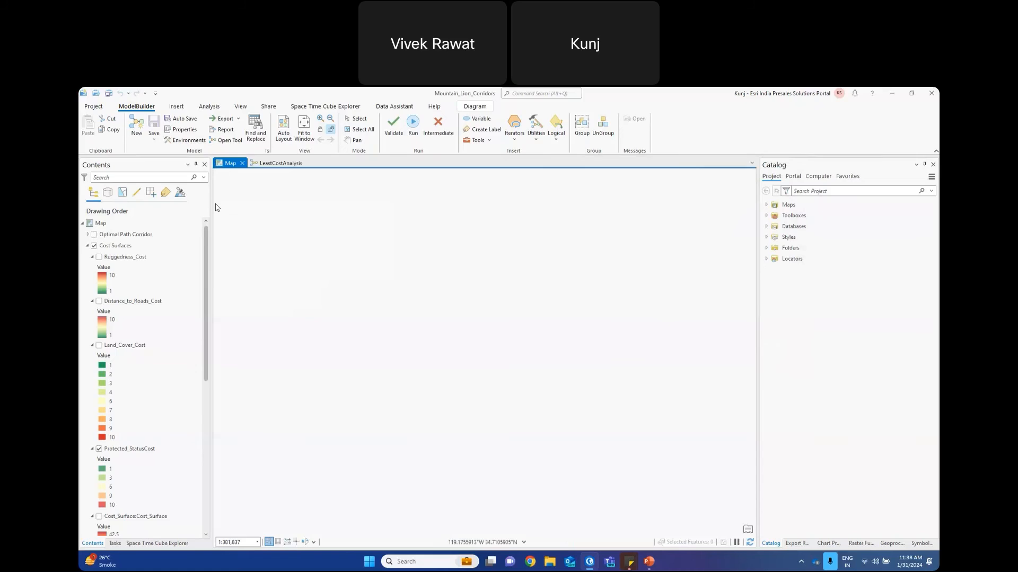
click(98, 449)
click(99, 517)
drag(498, 394, 496, 352)
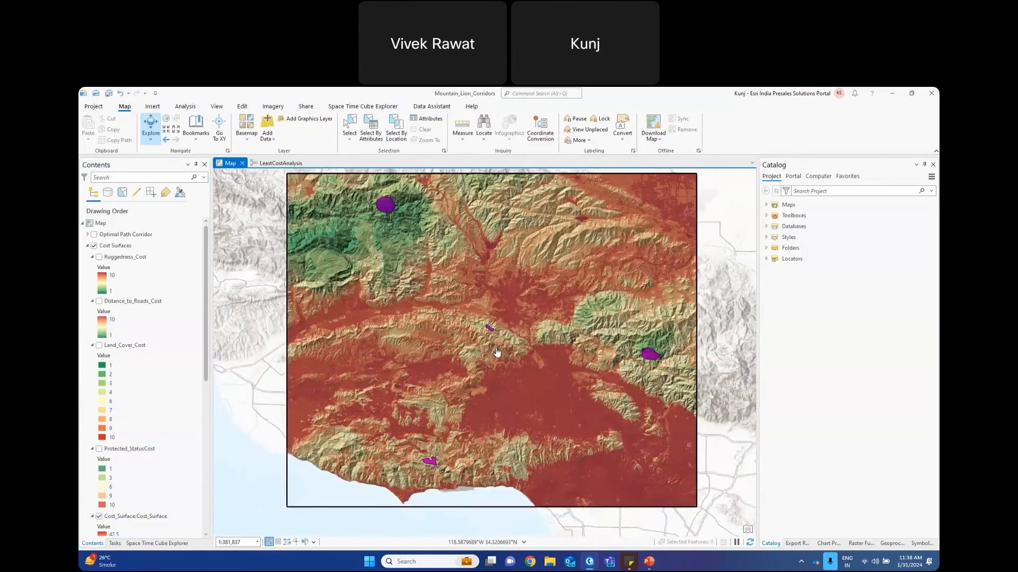
- Collapse the legends of the Ruggedness_Cost, Distance_to_Roads_Cost and Land_Cover_Cost layers
click(93, 258)
click(91, 271)
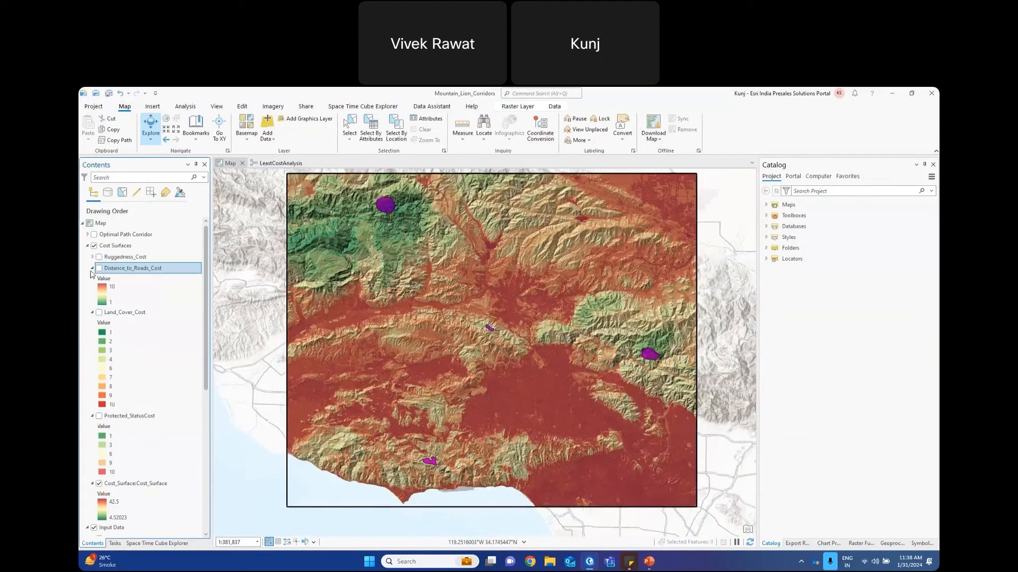
click(93, 268)
click(93, 279)
drag(512, 369, 502, 381)
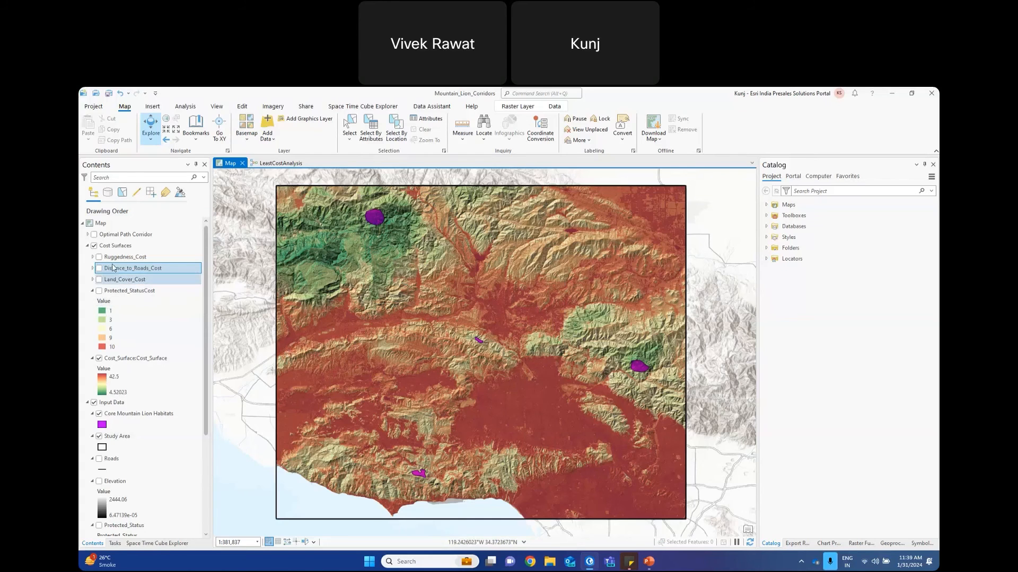
- Hide the Cost Surfaces group, display the Optimal Path Corridor group, and expand it to list its layers
click(95, 245)
click(95, 235)
mouse_move(504, 362)
mouse_down()
mouse_move(487, 358)
mouse_move(505, 360)
mouse_up()
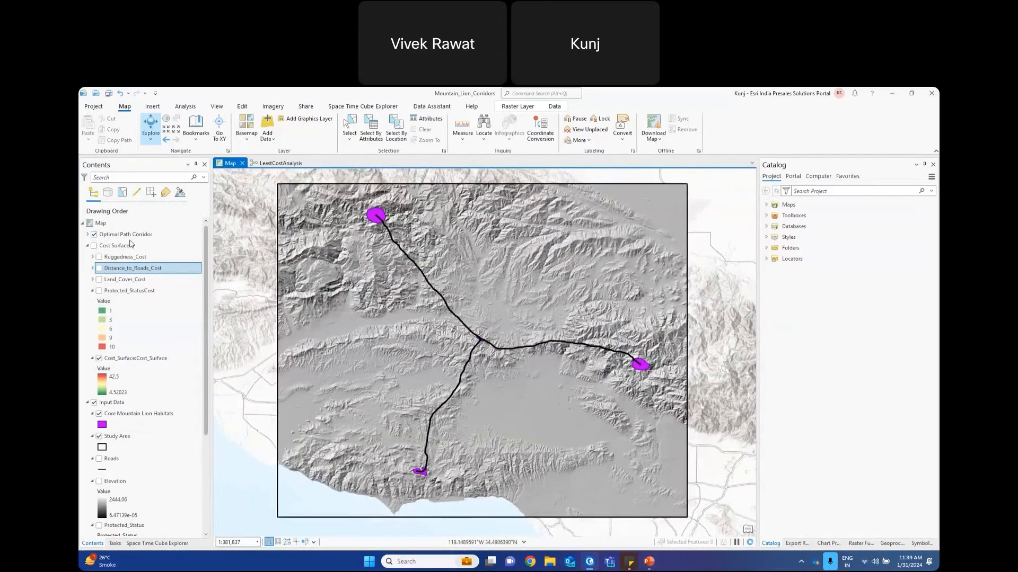
click(88, 234)
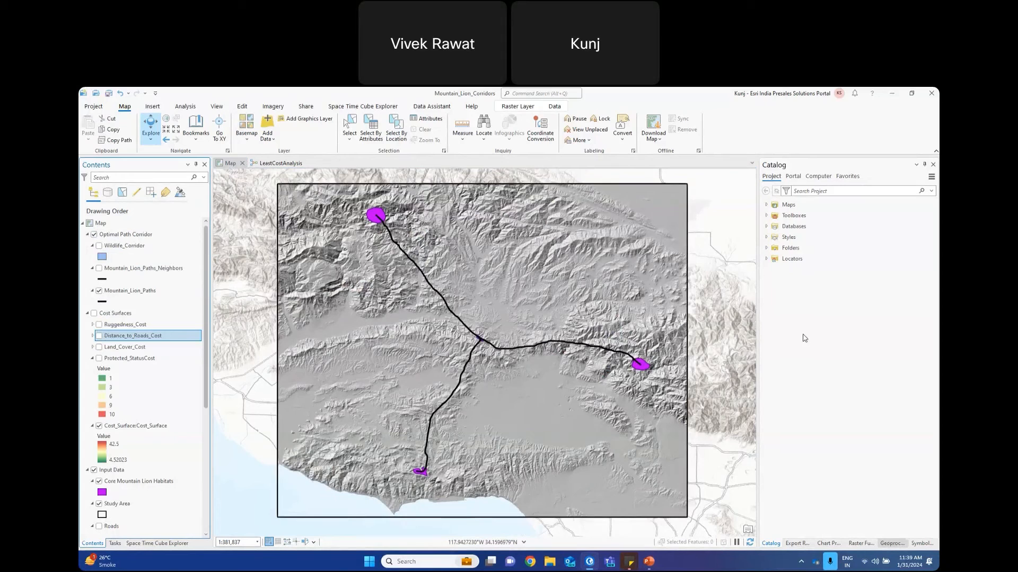
- Open the Optimal Region Connections tool from the Spatial Analyst Distance toolset and view its parameters, including the input cost raster
click(892, 543)
click(804, 193)
scroll(791, 389, down, 3)
scroll(774, 378, down, 3)
double_click(794, 461)
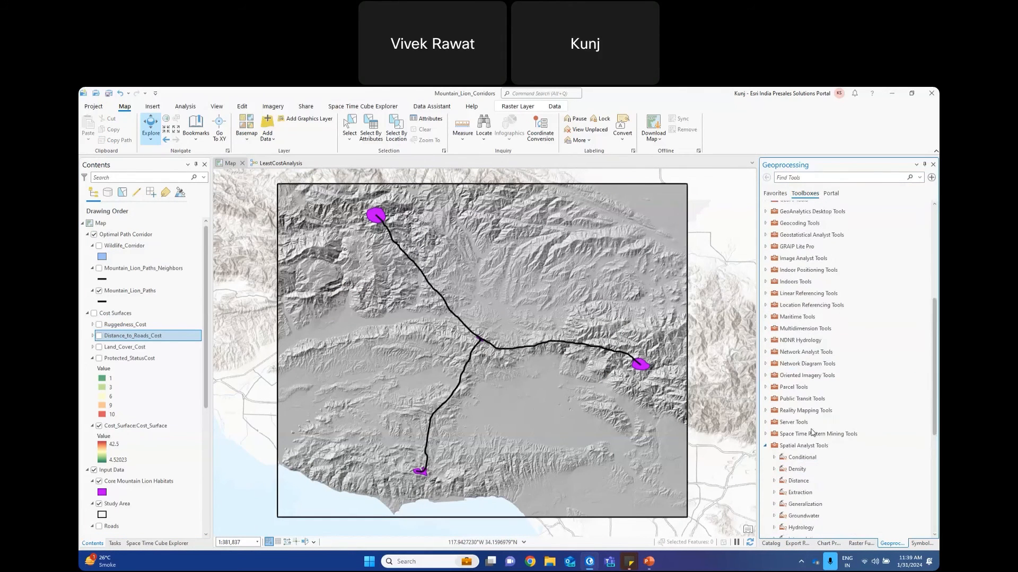
scroll(819, 379, down, 3)
click(774, 317)
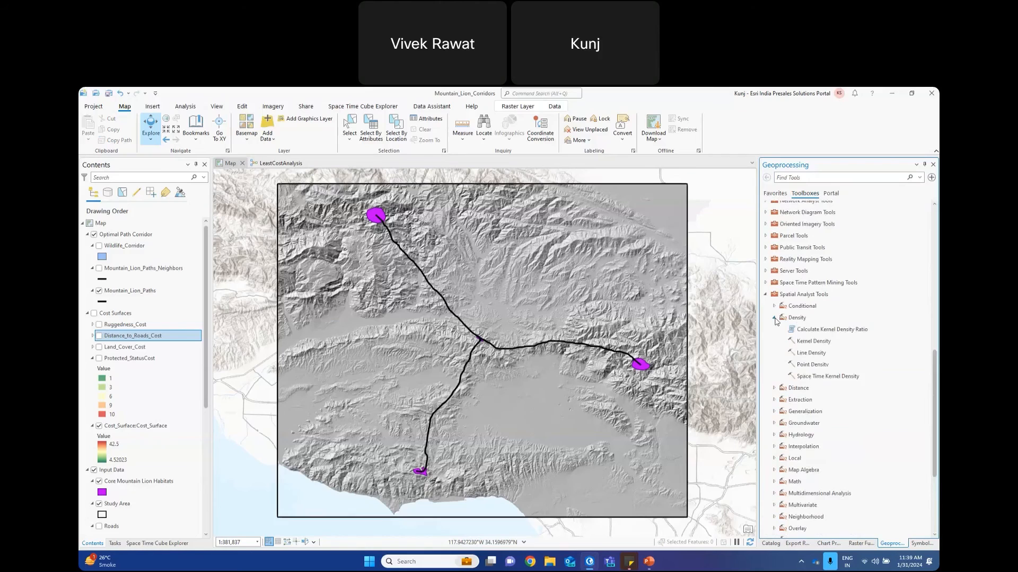
click(773, 318)
click(774, 330)
click(814, 422)
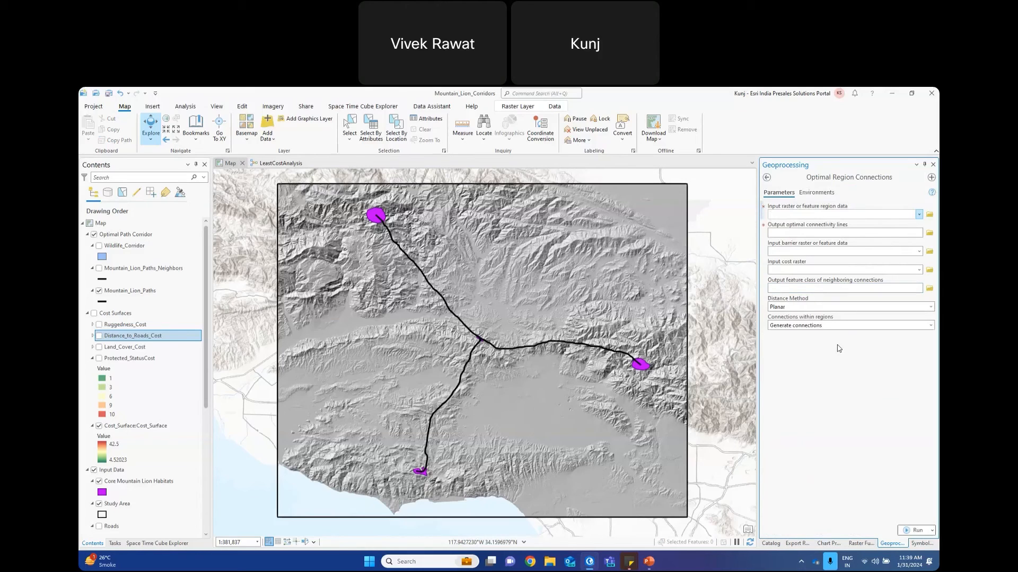
click(919, 270)
click(919, 271)
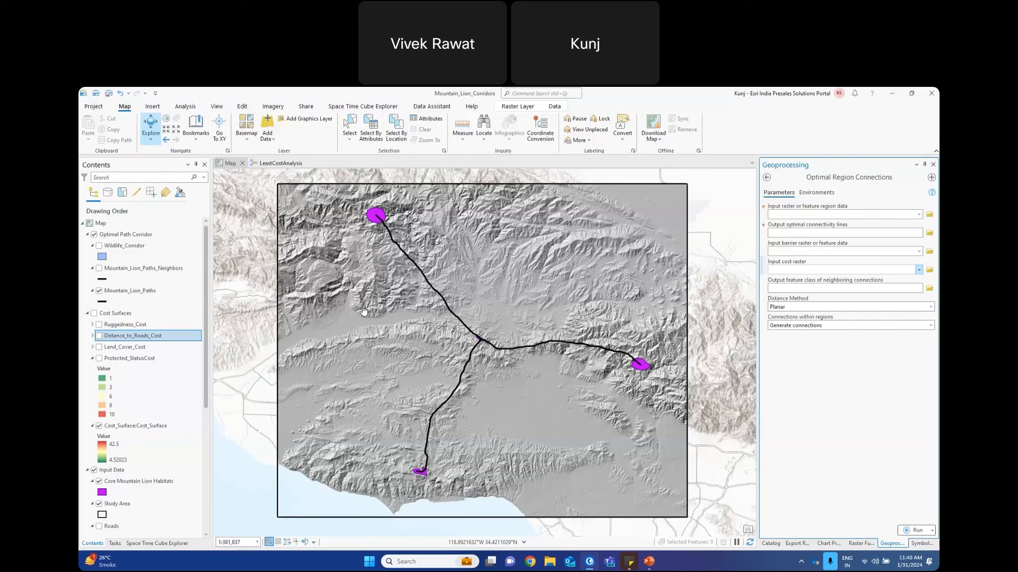
- Display the Wildlife_Corridor layer and examine the corridor up close along its branches between the core mountain lion habitats
click(100, 245)
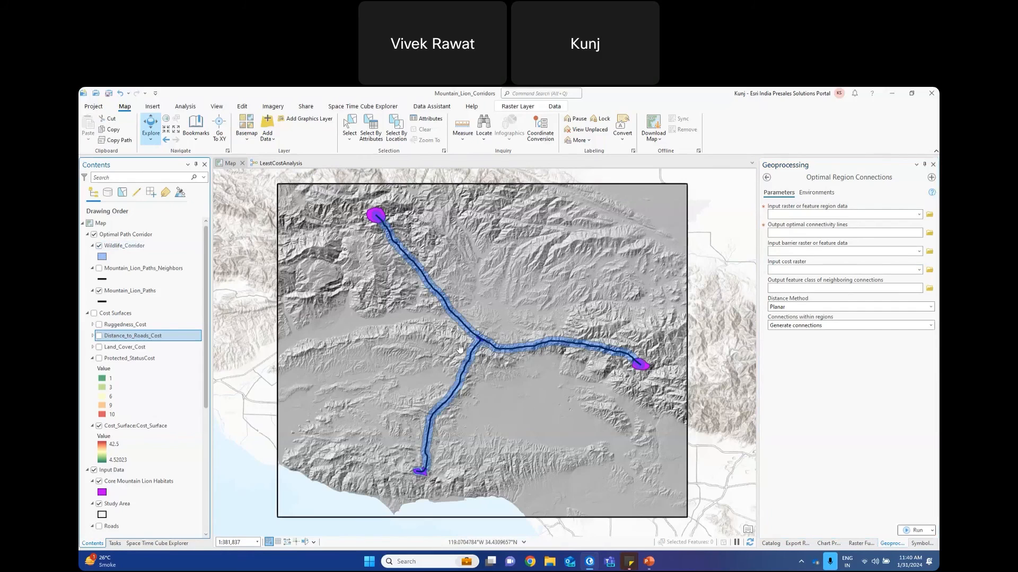
scroll(473, 336, up, 4)
drag(524, 366, 533, 421)
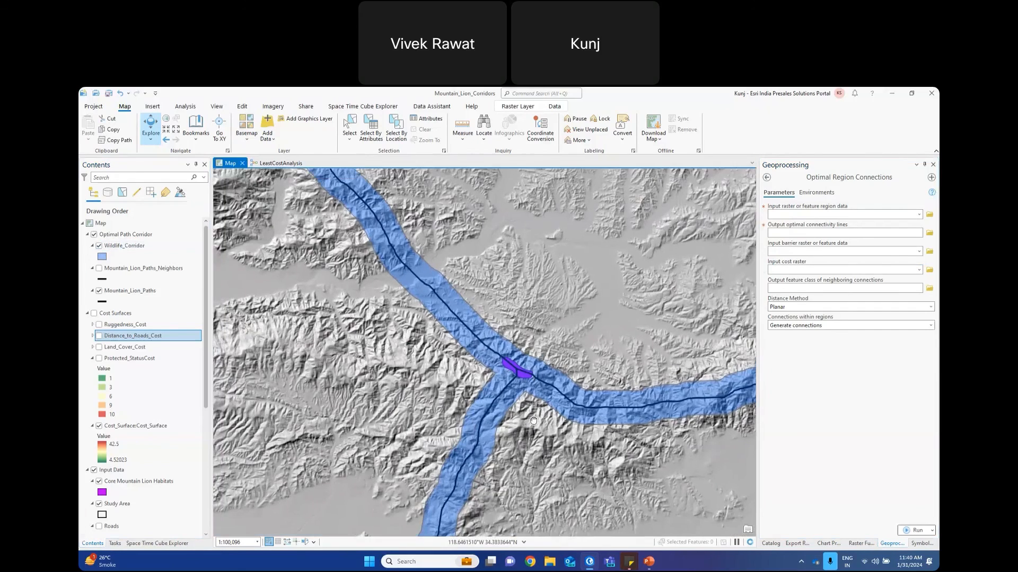
drag(379, 272, 511, 445)
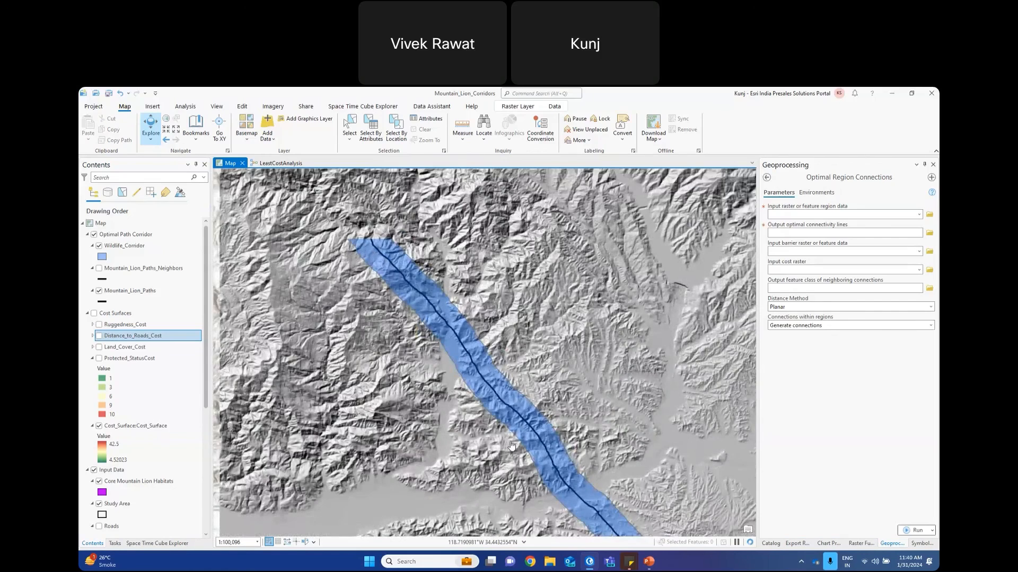
drag(584, 491, 421, 296)
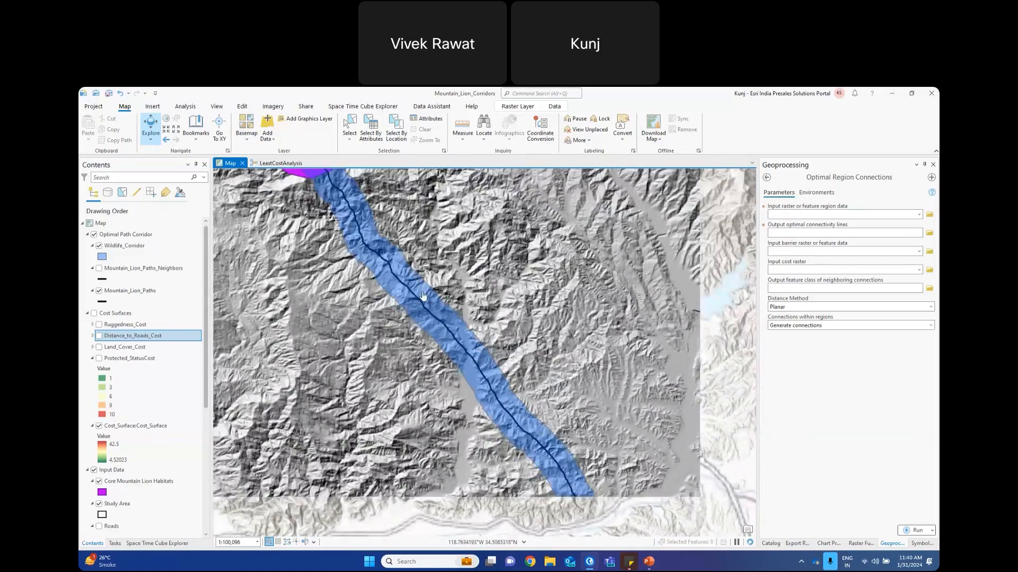
drag(596, 441, 426, 352)
drag(639, 379, 456, 385)
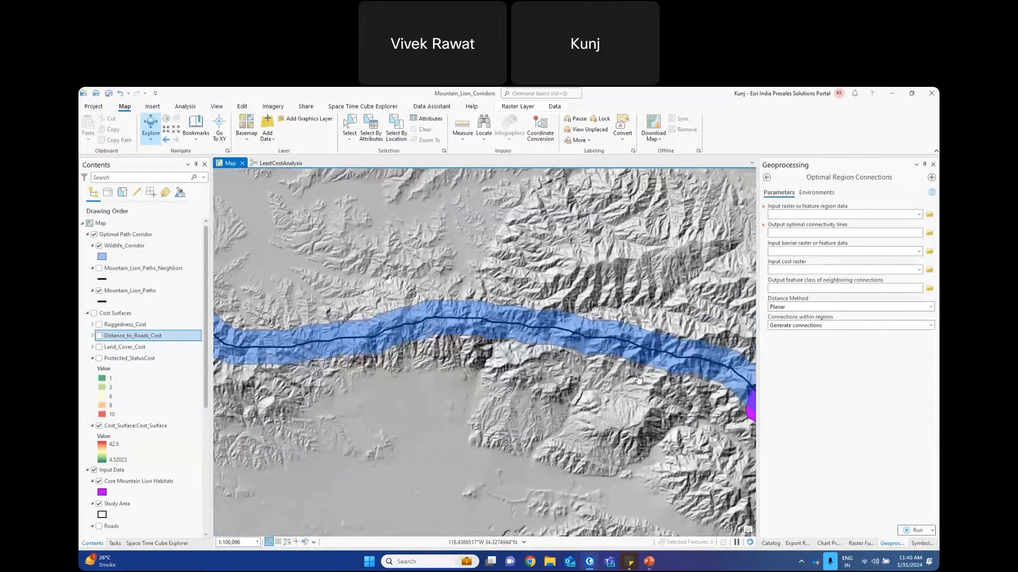
drag(638, 378, 365, 351)
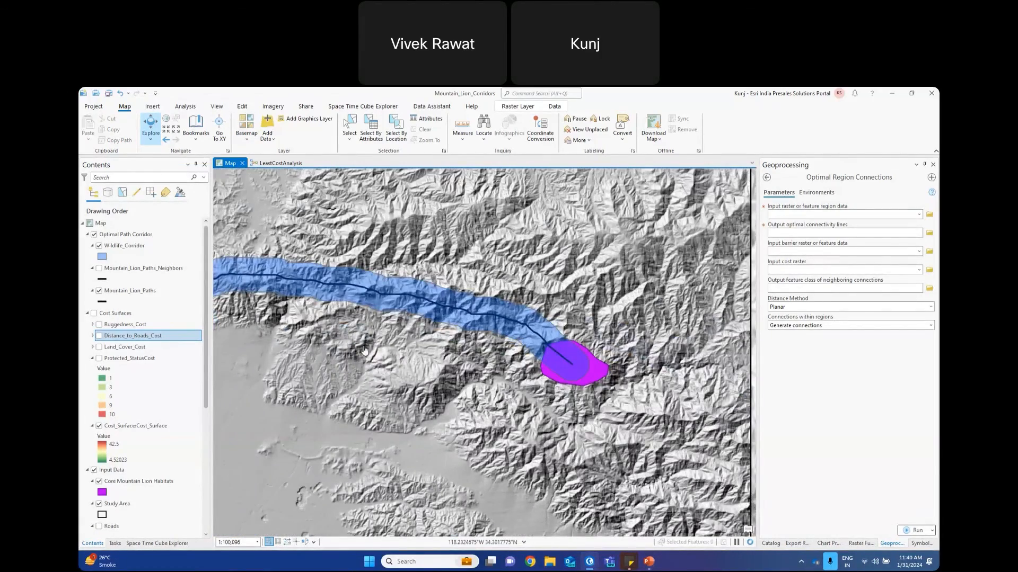
- Switch to the Spatial_Analyst_Geovision project, enlarge its map area, and list the Spatial Analyst Density tools in place of Hydrology
mouse_move(591, 563)
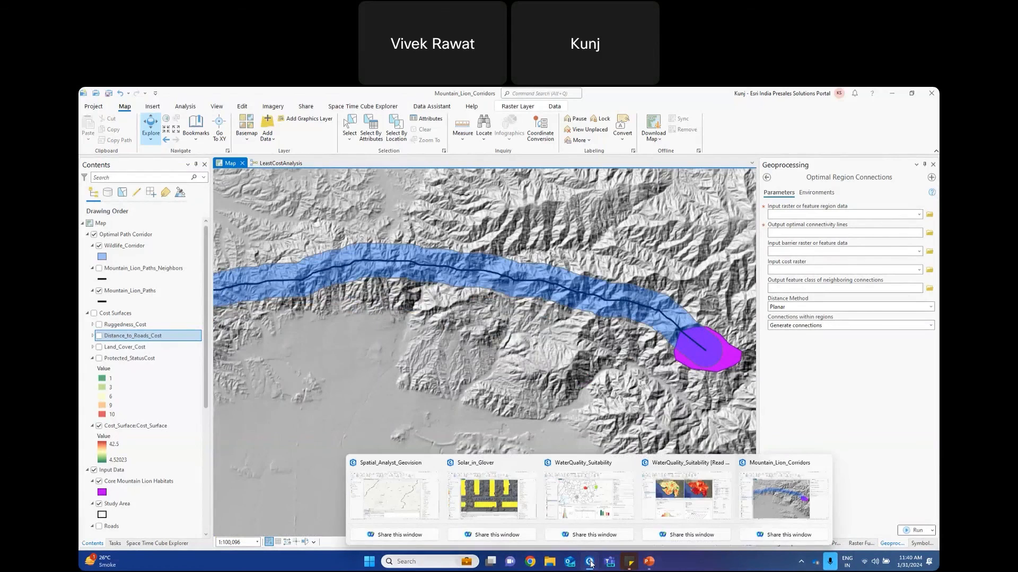
click(394, 493)
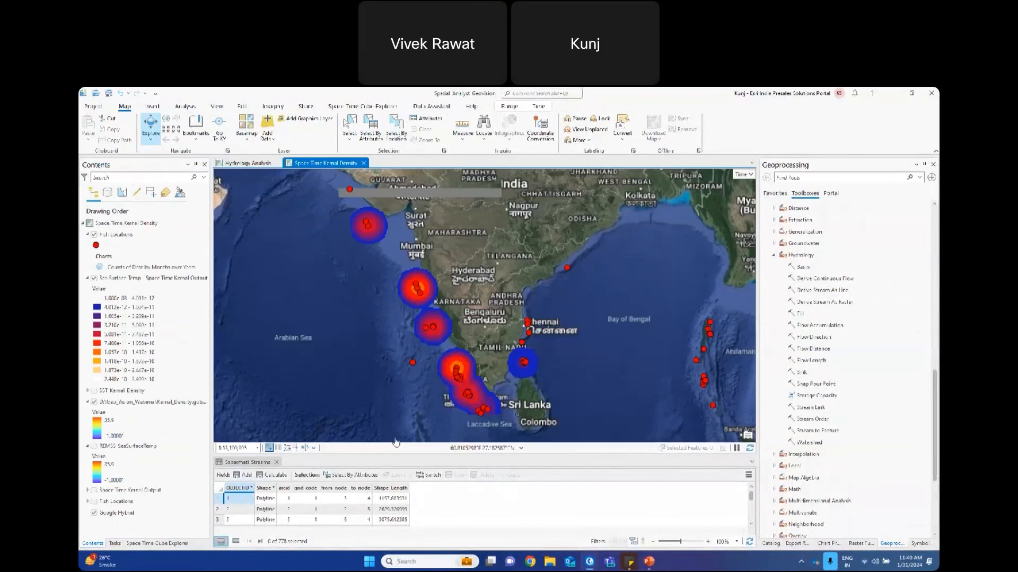
drag(377, 497, 373, 521)
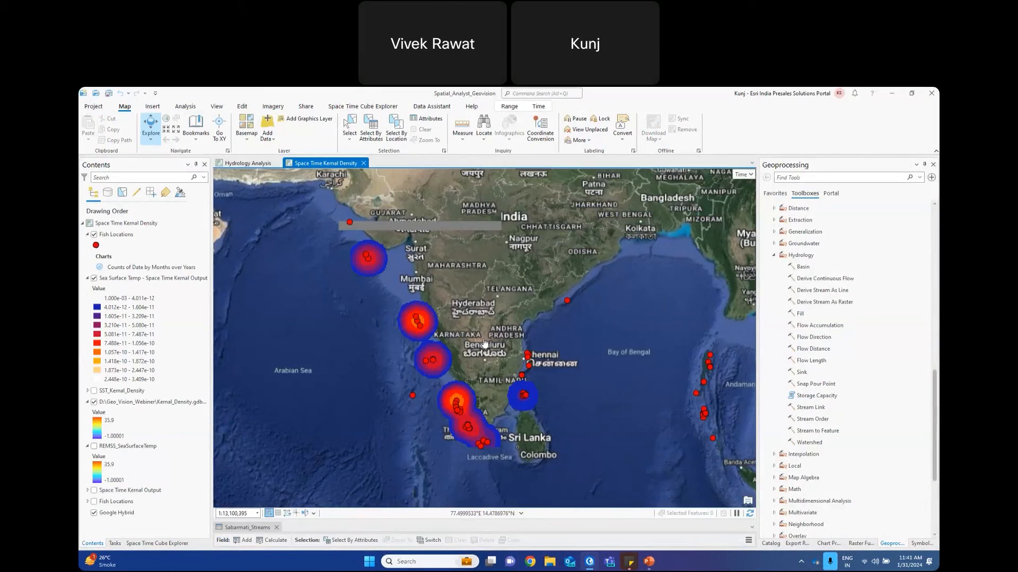
click(773, 255)
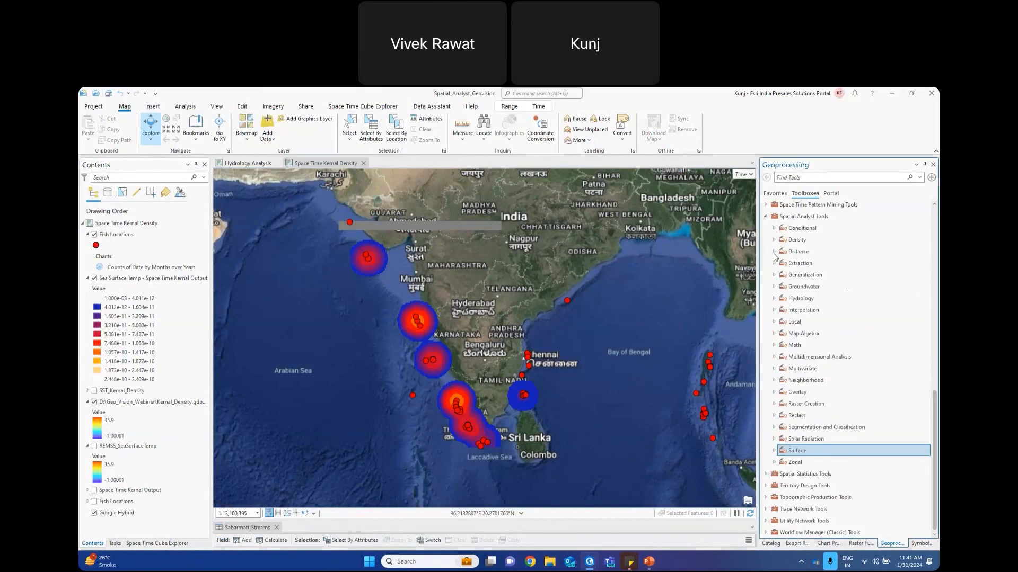
click(774, 240)
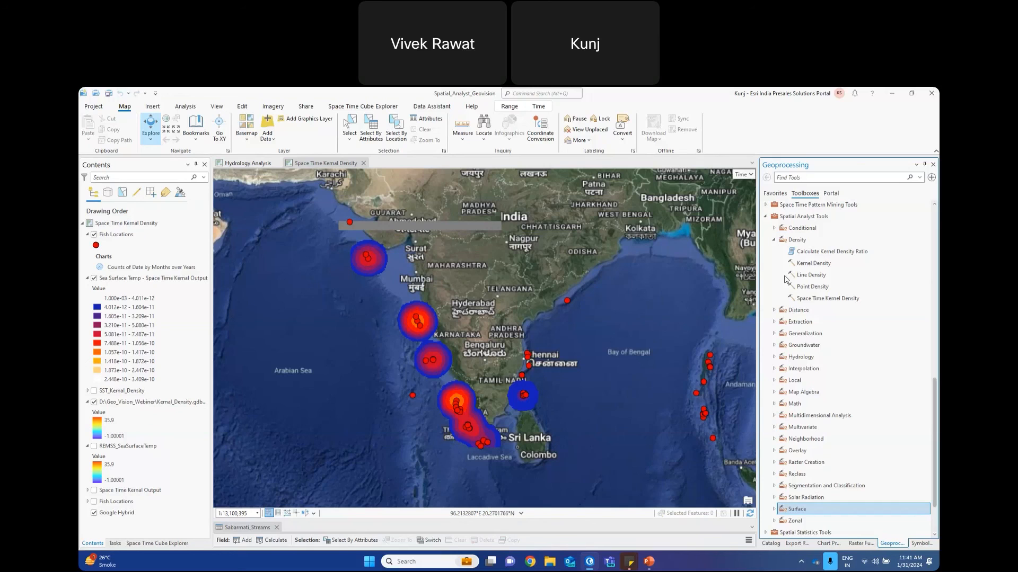
- Hide the Sea Surface Temp - Space Time Kernel Output layer and open an enlarged attribute table for Fish Locations
click(94, 279)
right_click(130, 238)
click(158, 210)
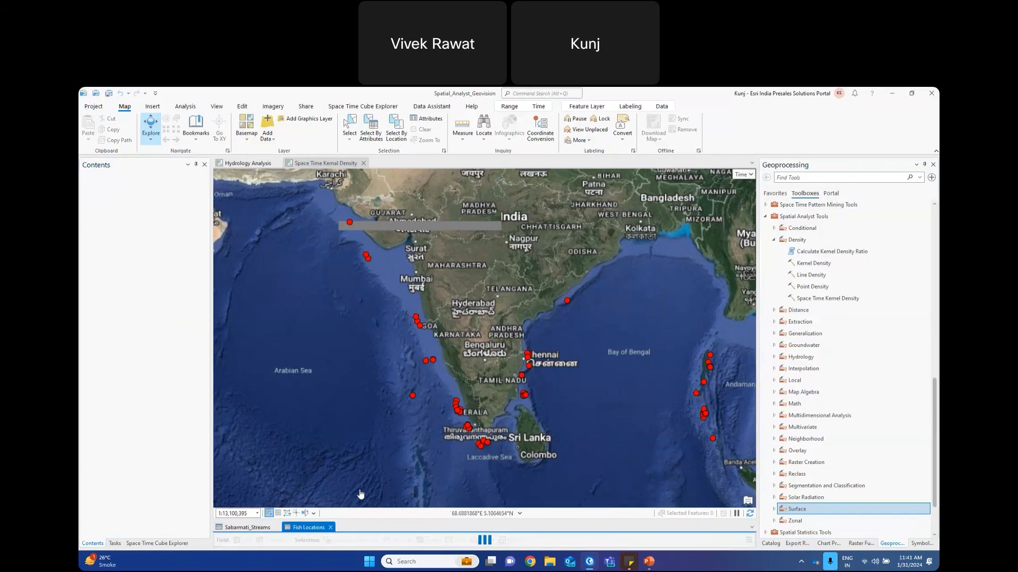
drag(351, 409, 347, 392)
- Examine the Fish Locations attribute fields, including event date, depth, coordinates, scientific name and SeaSurfaceTemp
drag(383, 532, 432, 532)
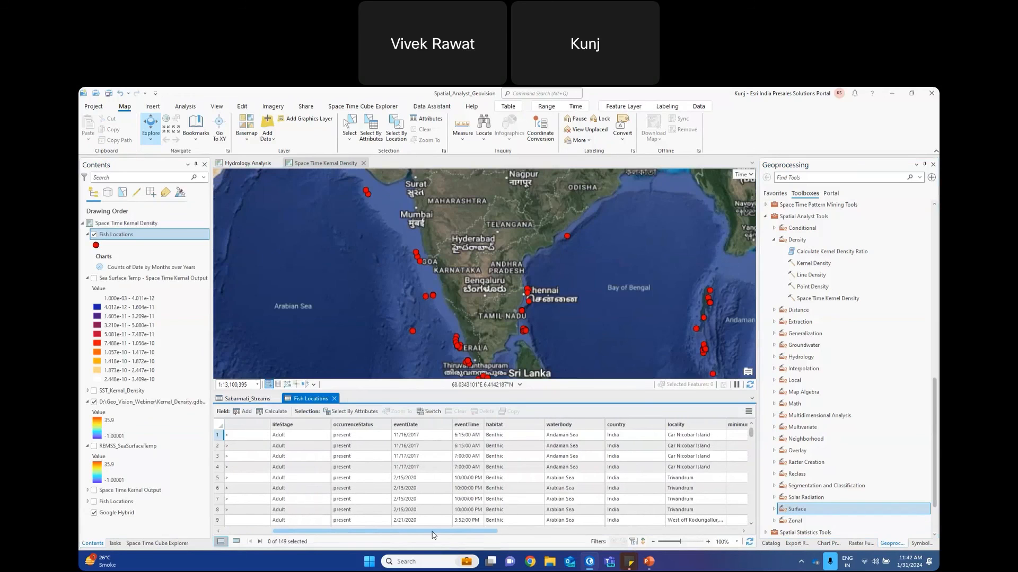
drag(432, 533, 545, 539)
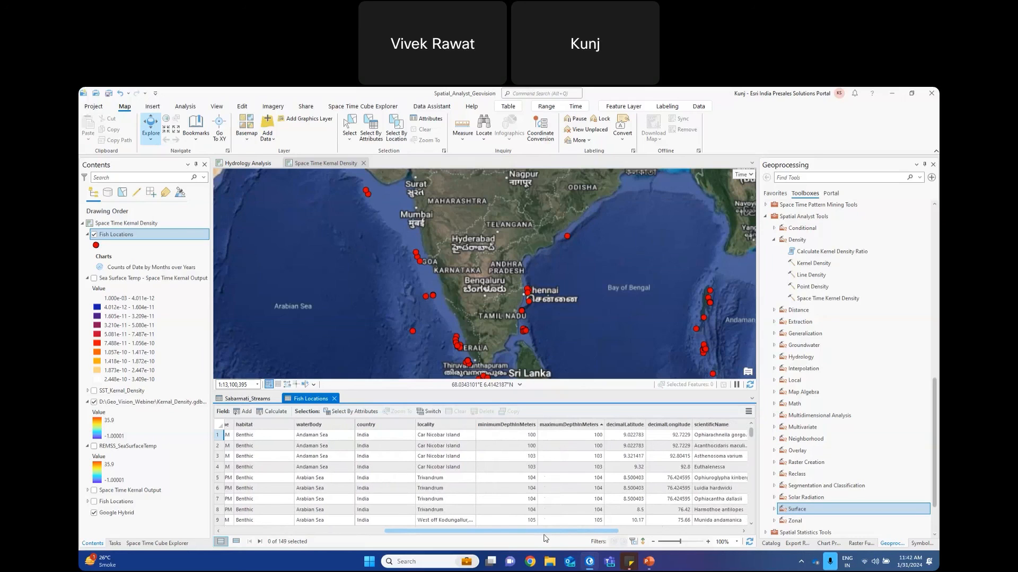
drag(544, 538, 642, 533)
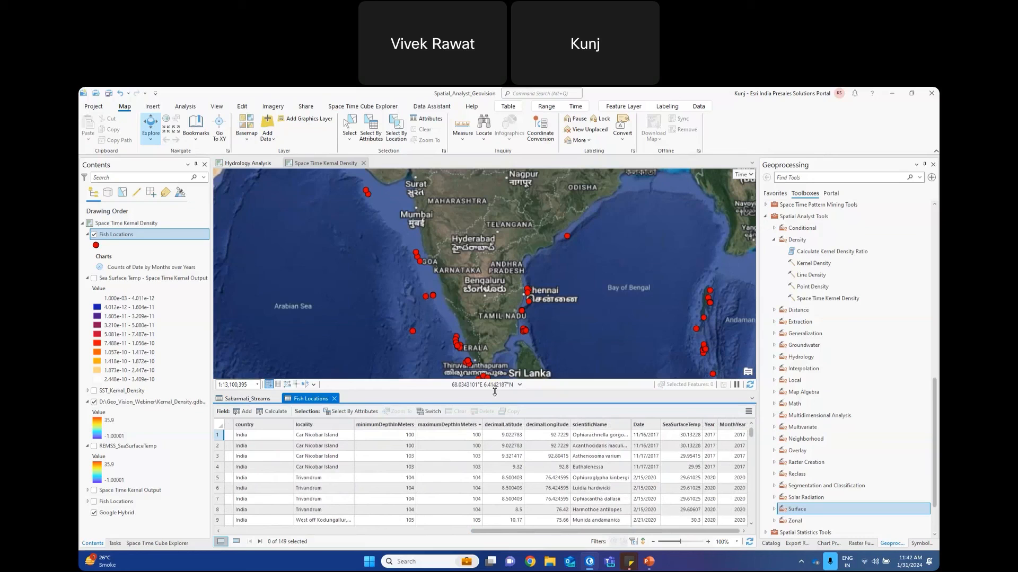
drag(495, 391, 495, 377)
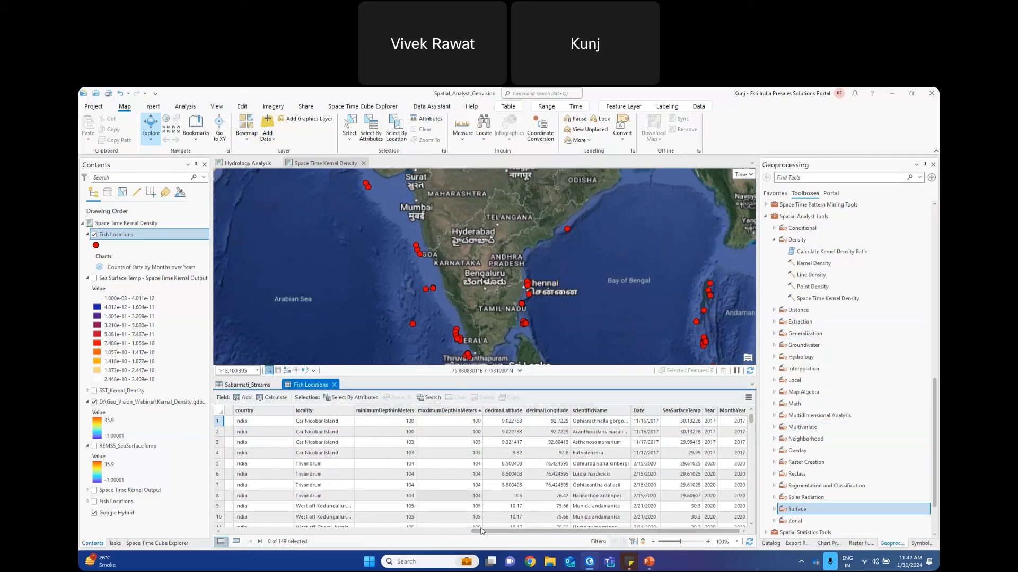
drag(484, 532, 213, 536)
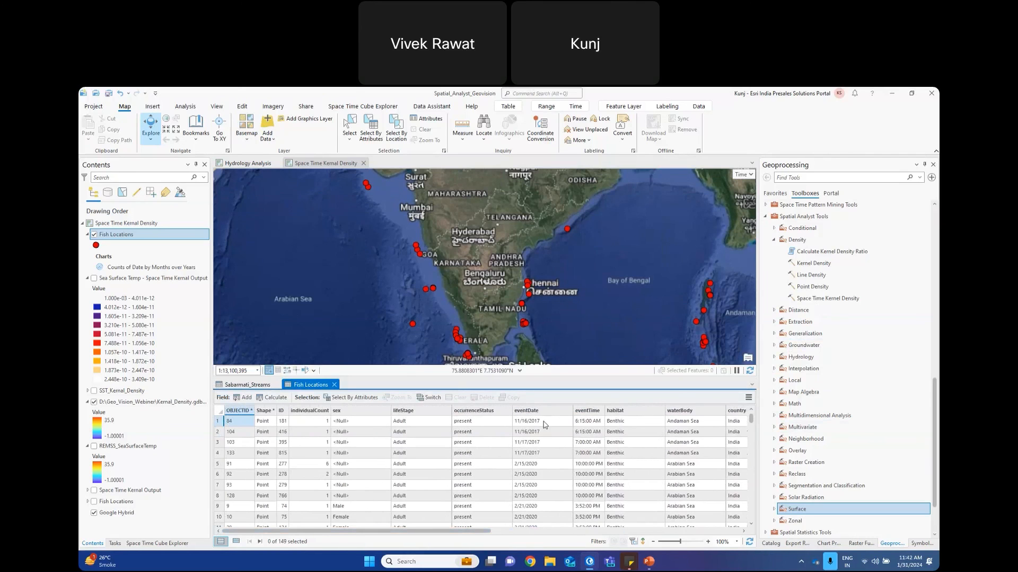
- Enlarge the map area and replace Fish Locations with the Sea Surface Temp - Space Time Kernel Output layer
drag(477, 378, 467, 488)
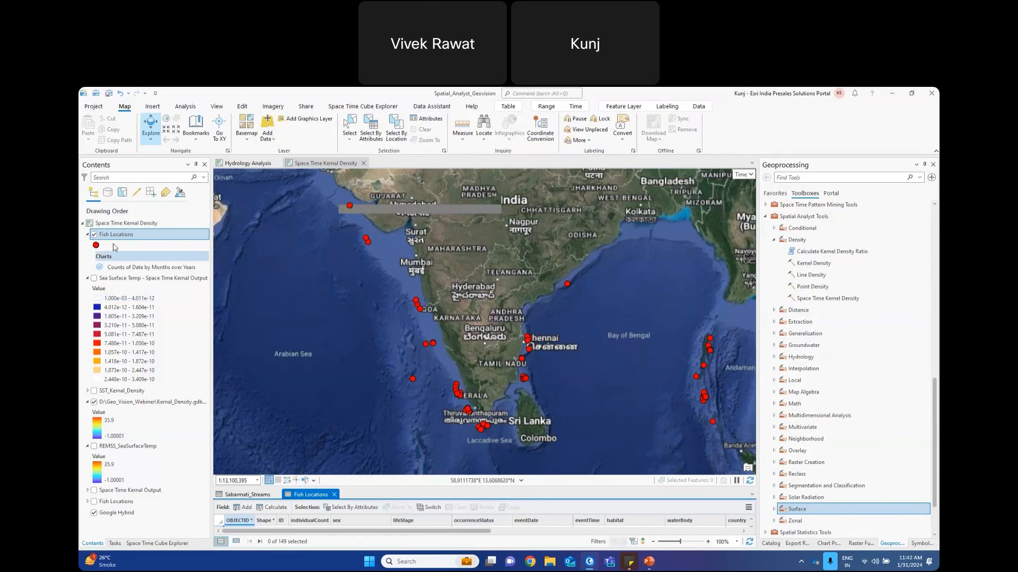
click(94, 234)
click(94, 279)
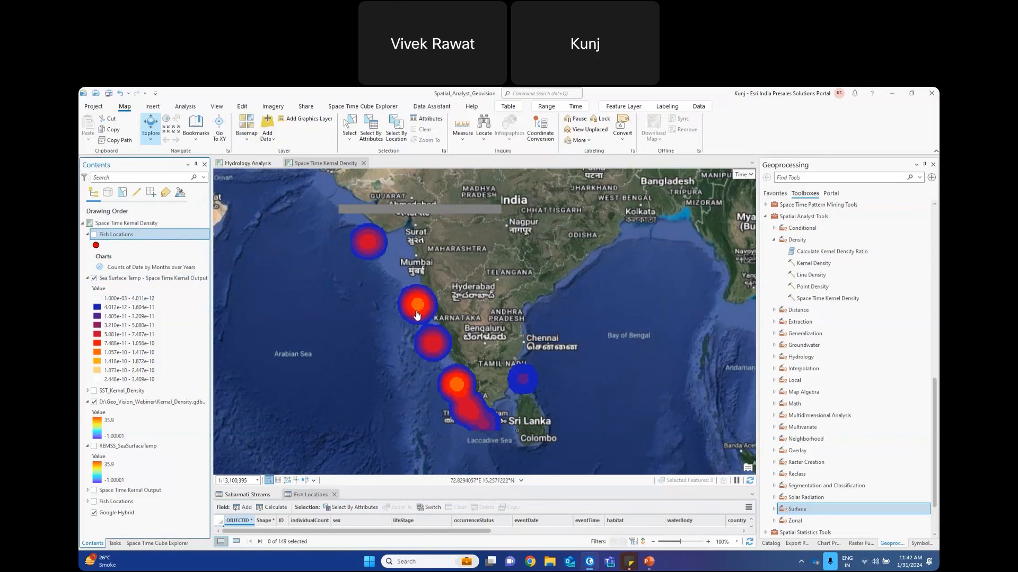
- Examine the available StdTime and StdZ display slices of the Sea Surface Temp - Space Time Kernel Output layer's Density variable
scroll(417, 314, up, 2)
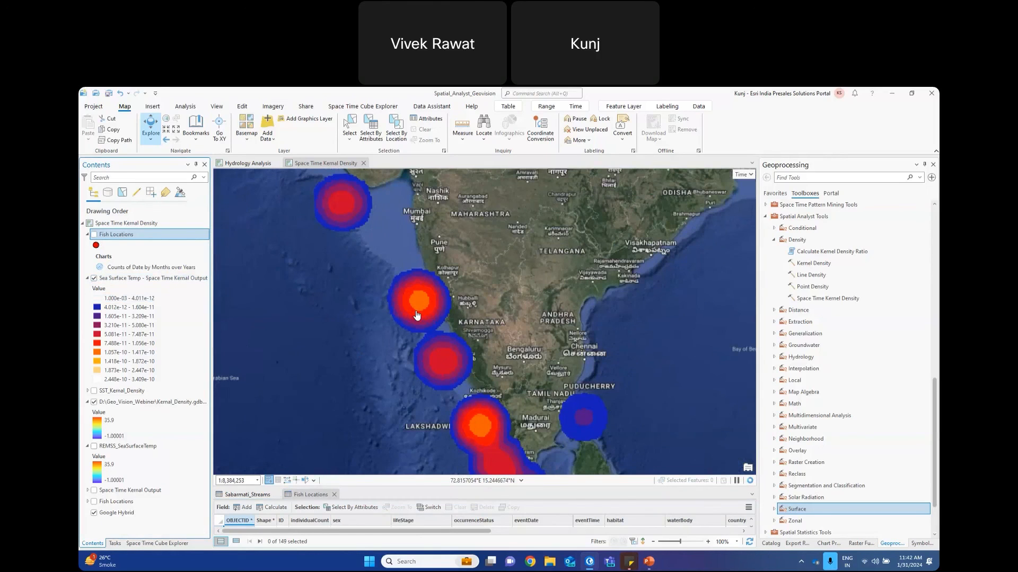
click(152, 281)
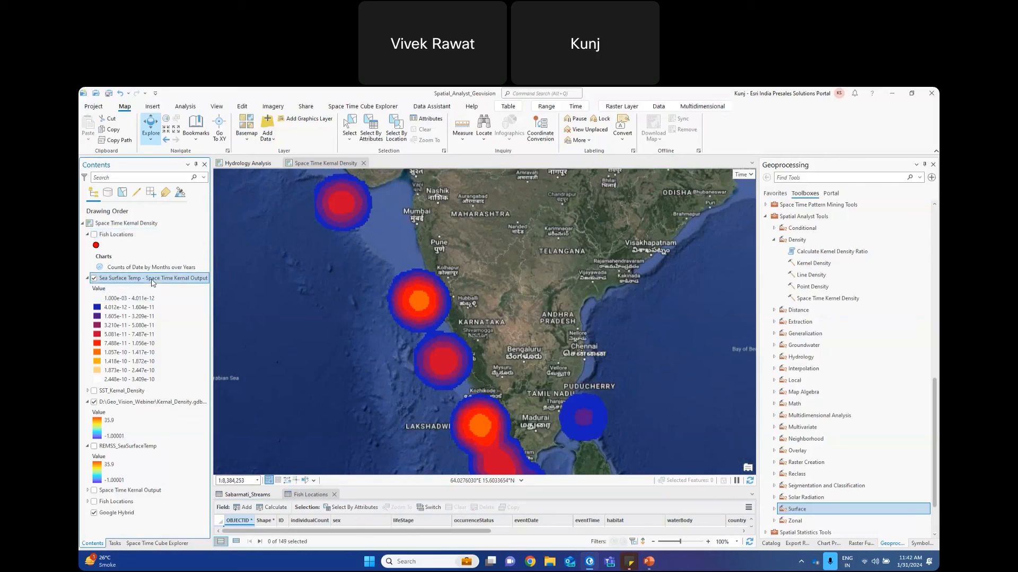
click(689, 106)
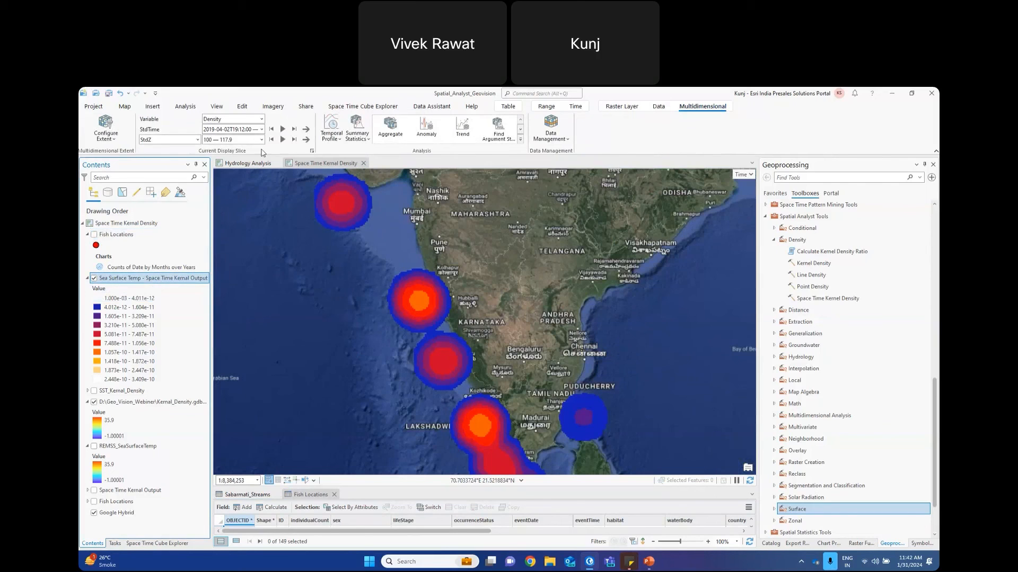
click(239, 131)
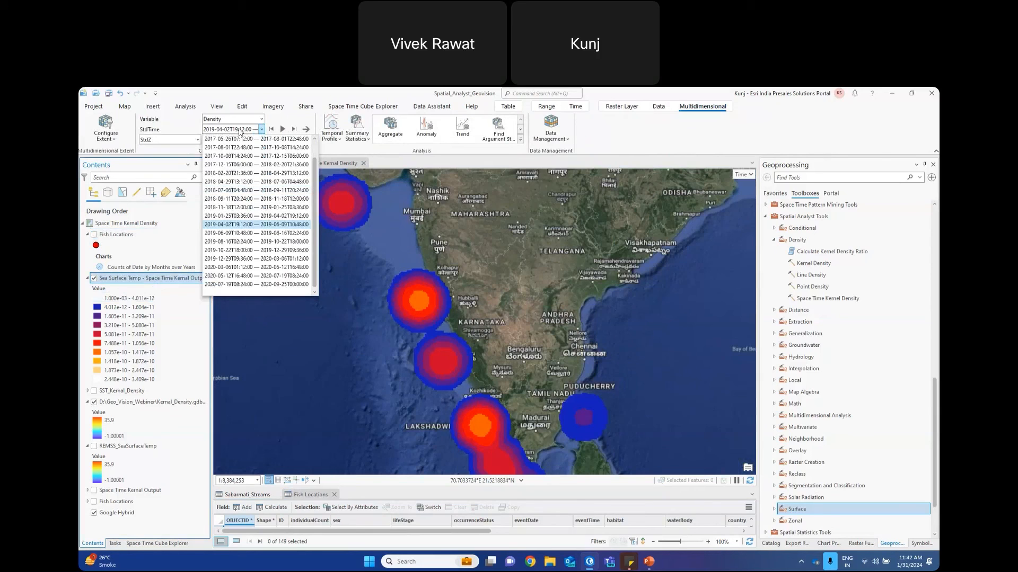
click(239, 131)
click(230, 140)
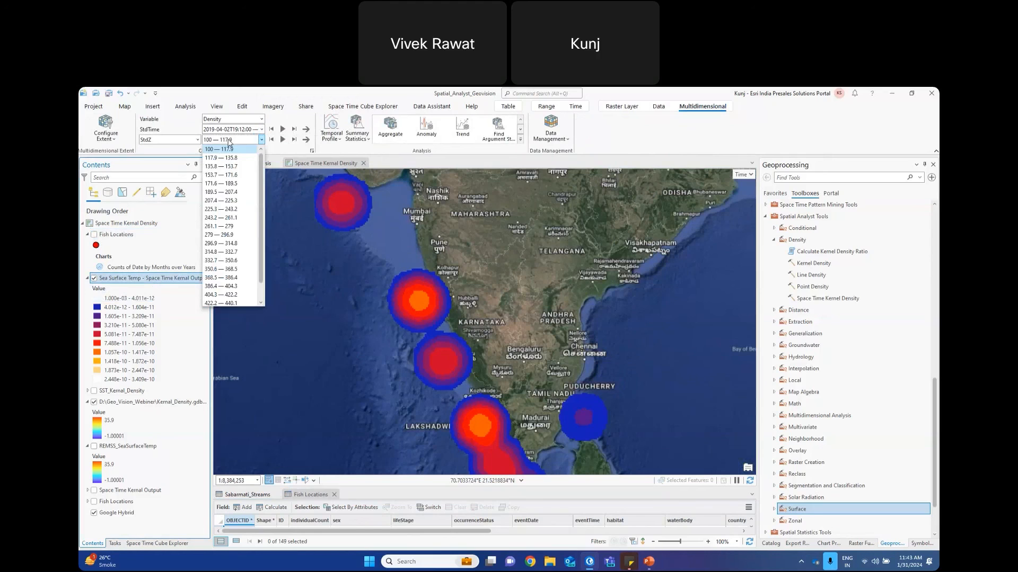
click(189, 124)
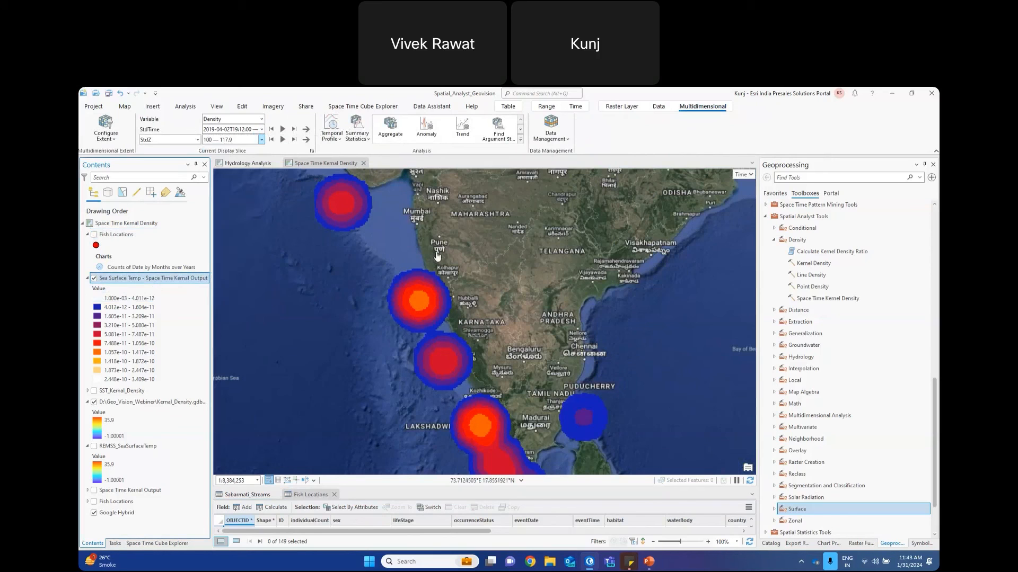
scroll(438, 256, down, 2)
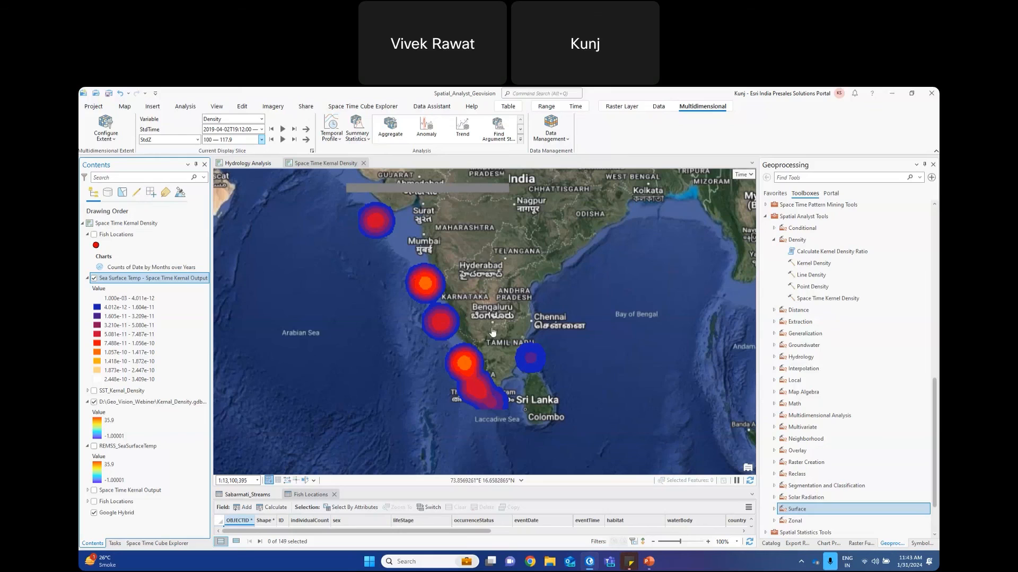
drag(494, 336, 474, 364)
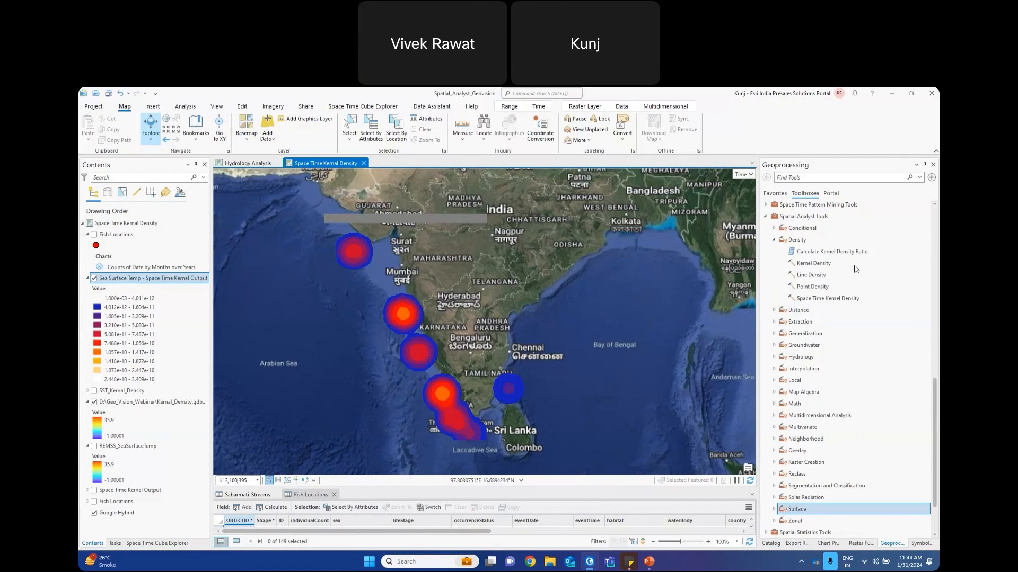
- Switch to the Spatial_Analyst_Geovision_PPT_v1 presentation in PowerPoint and start the slide show from the closing Esri India slide
scroll(835, 334, down, 1)
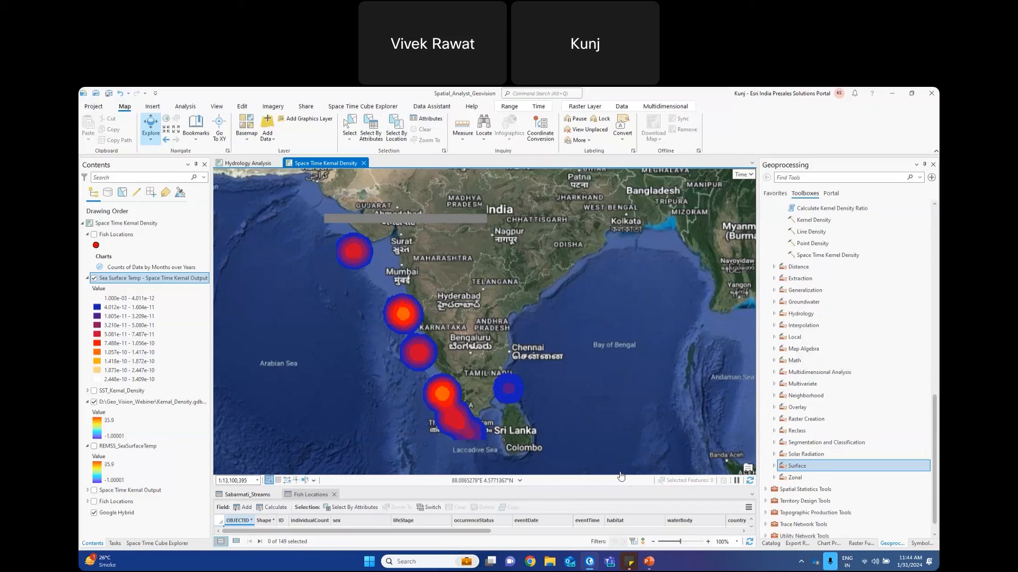
mouse_move(647, 569)
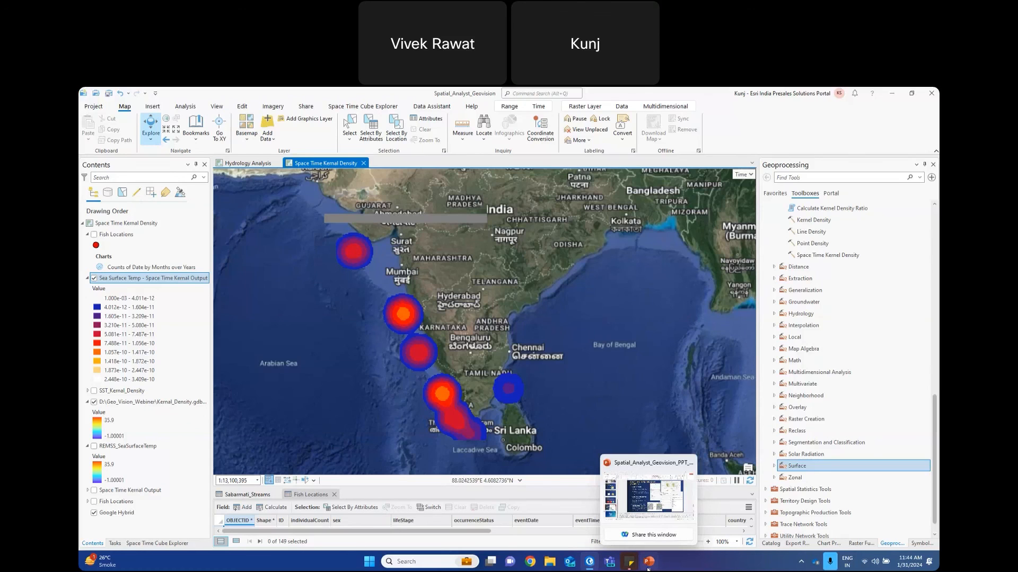
click(648, 568)
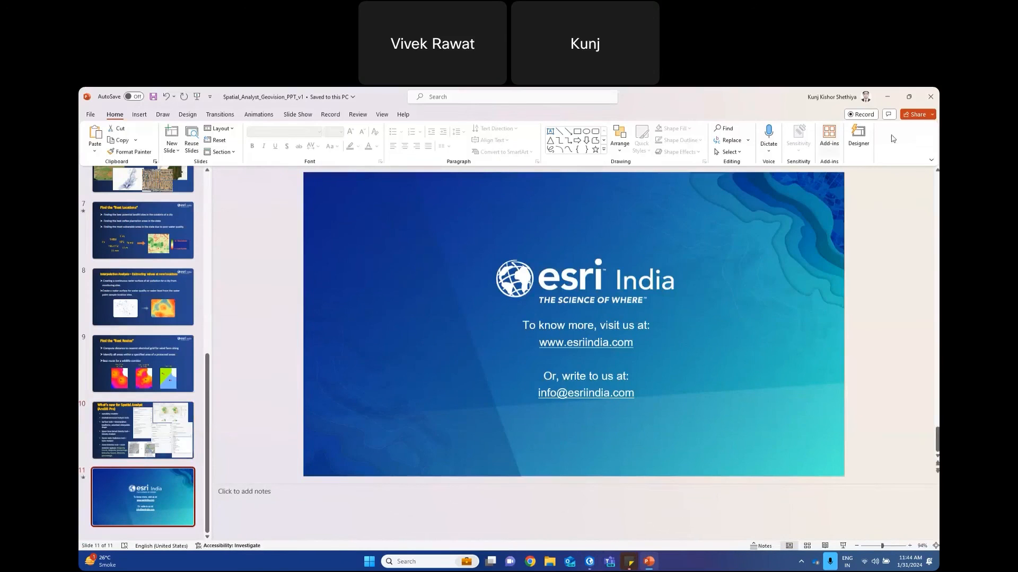
click(843, 546)
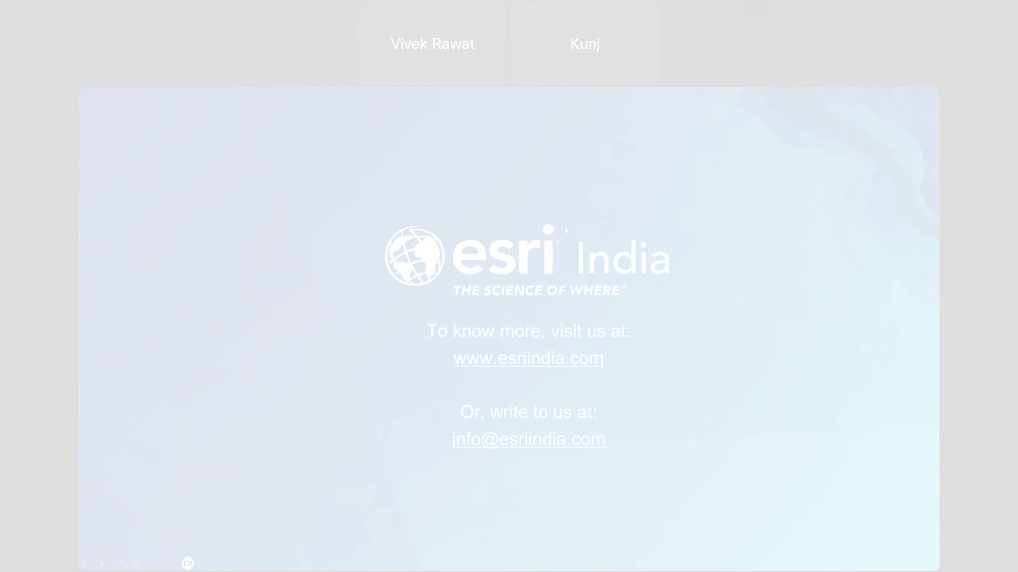